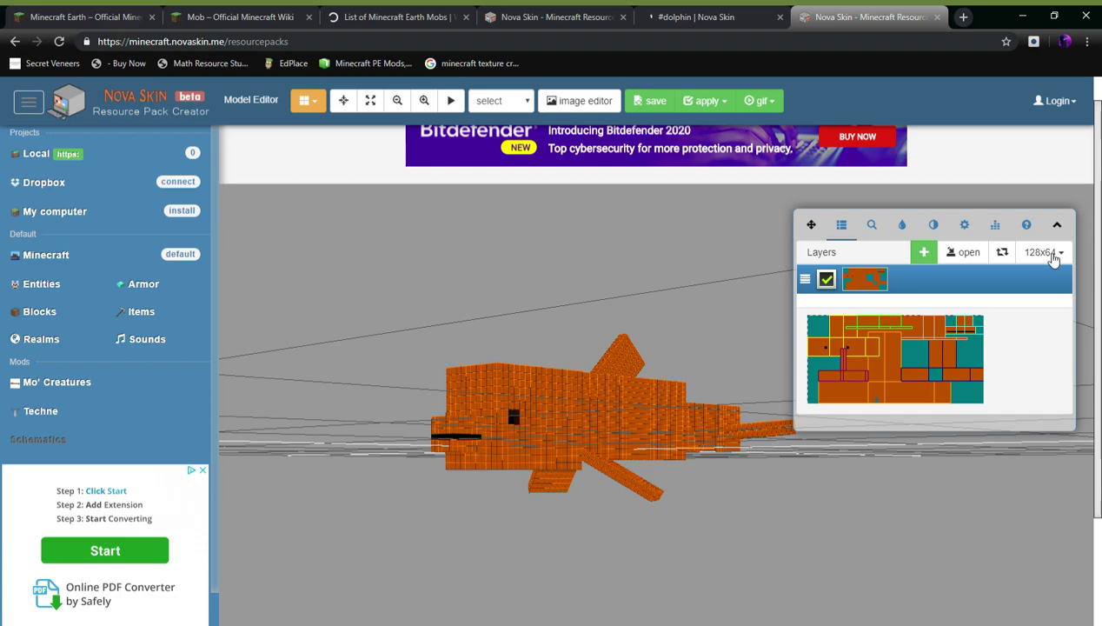
Blank the dolphin texture by switching its resolution to 16 and back to 128
{"action": "left_click", "coordinate": [1046, 252]}
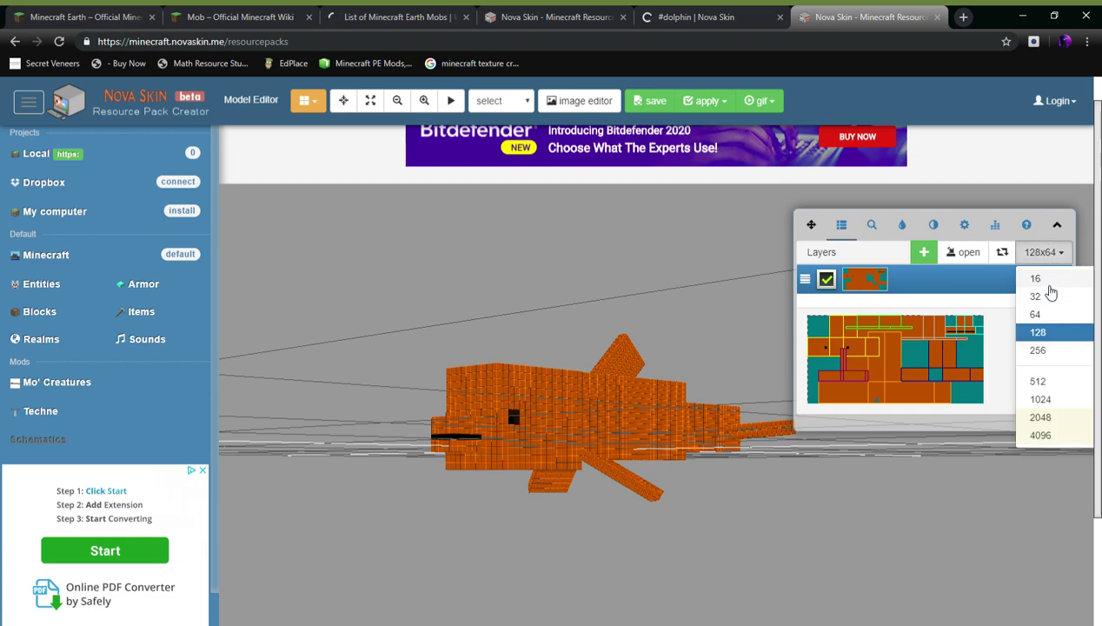
{"action": "left_click", "coordinate": [1048, 278]}
{"action": "left_click", "coordinate": [1047, 252]}
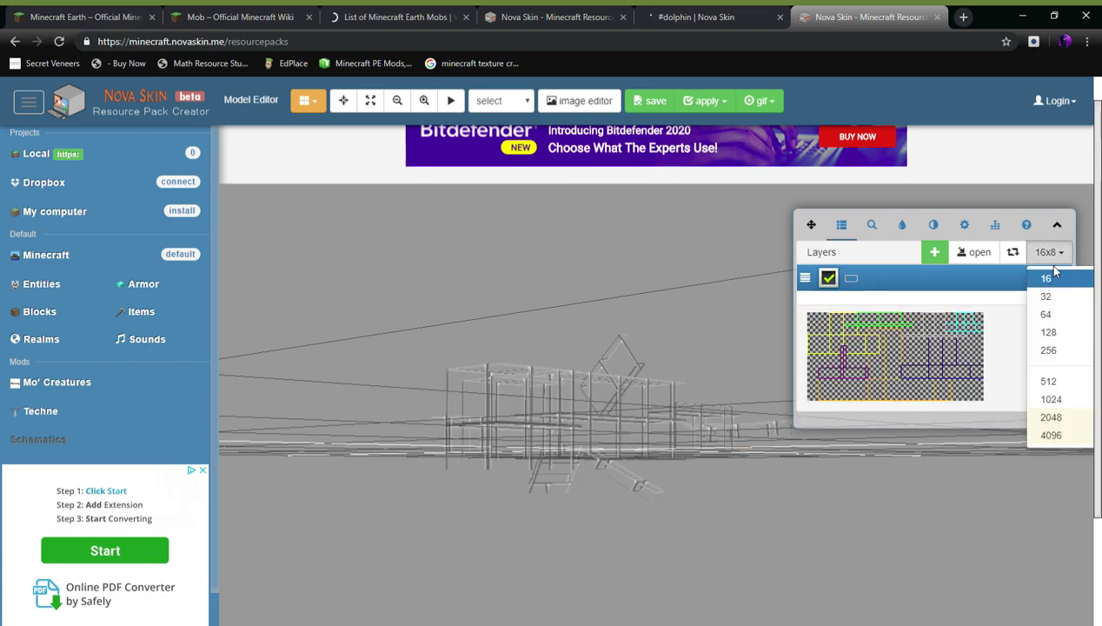
{"action": "left_click", "coordinate": [1048, 335]}
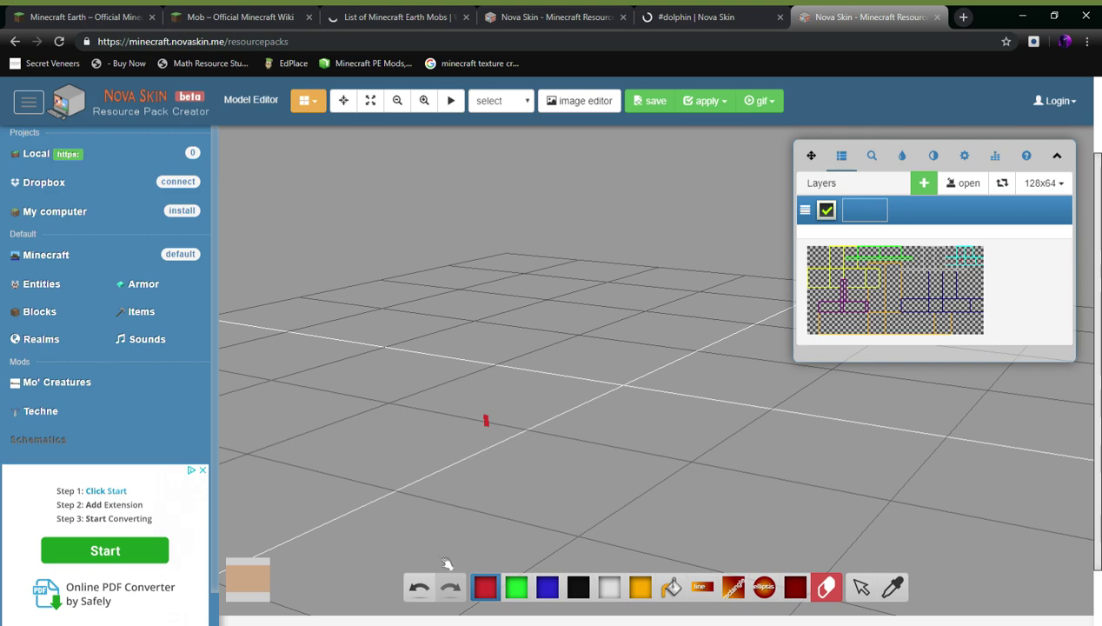
Change the black brush's color to bright purple c11ecf
{"action": "left_click", "coordinate": [577, 589]}
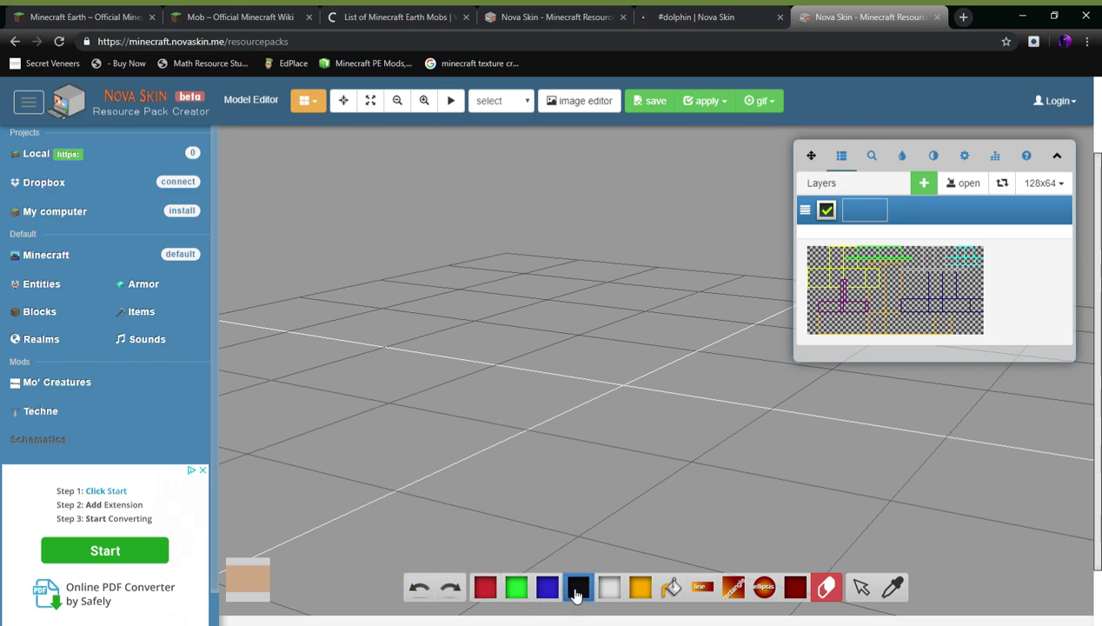
{"action": "left_click", "coordinate": [577, 591]}
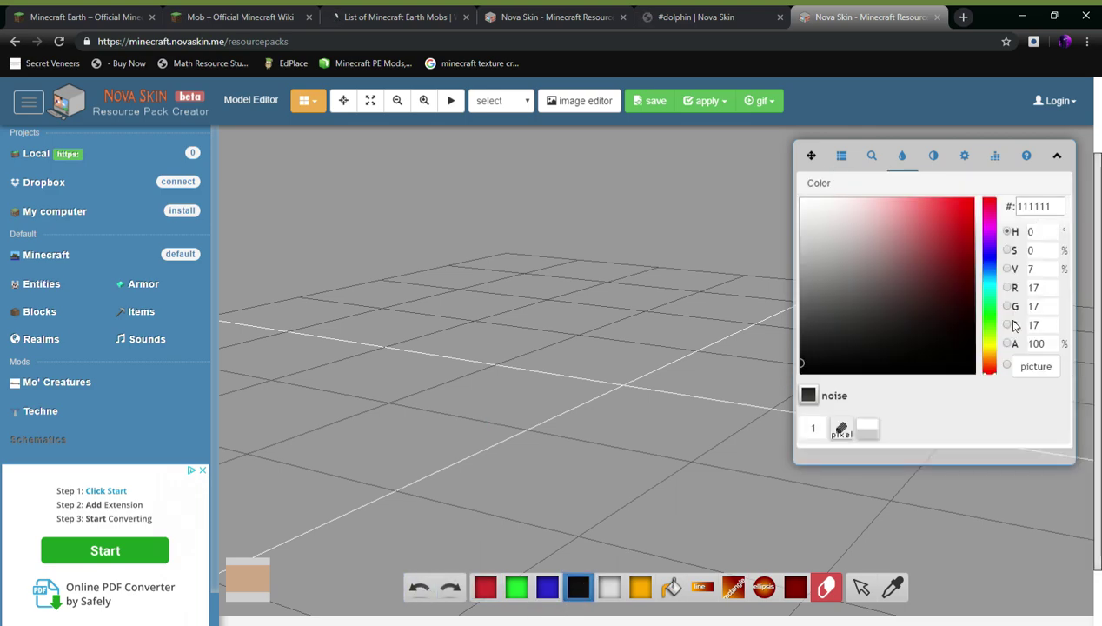
{"action": "left_click_drag", "start_coordinate": [941, 297], "coordinate": [1003, 271]}
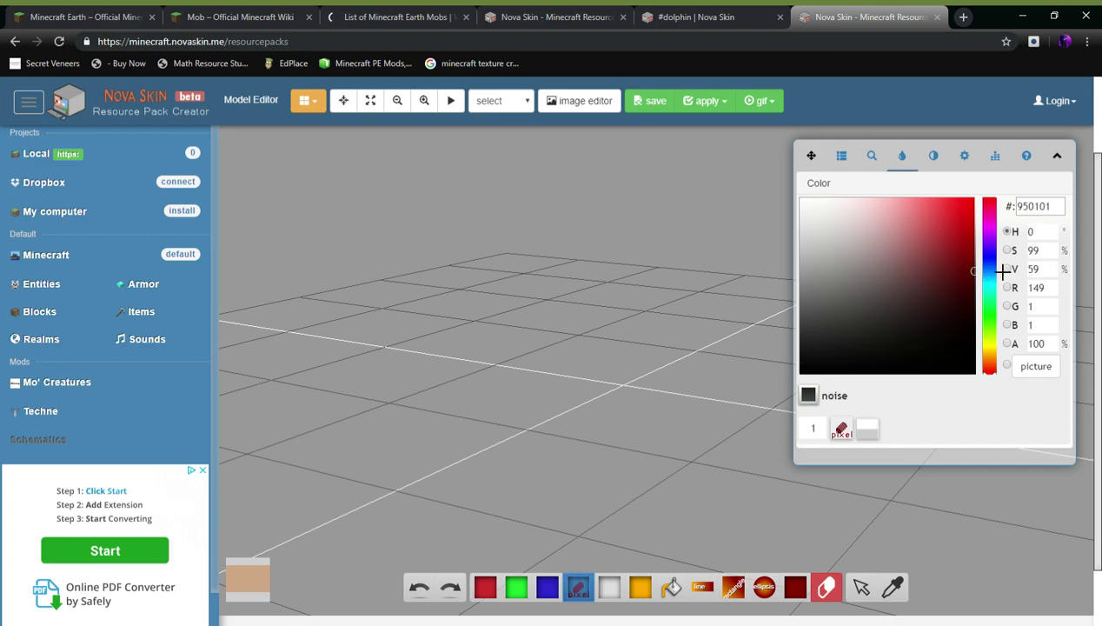
{"action": "left_click", "coordinate": [990, 230]}
{"action": "left_click", "coordinate": [950, 231]}
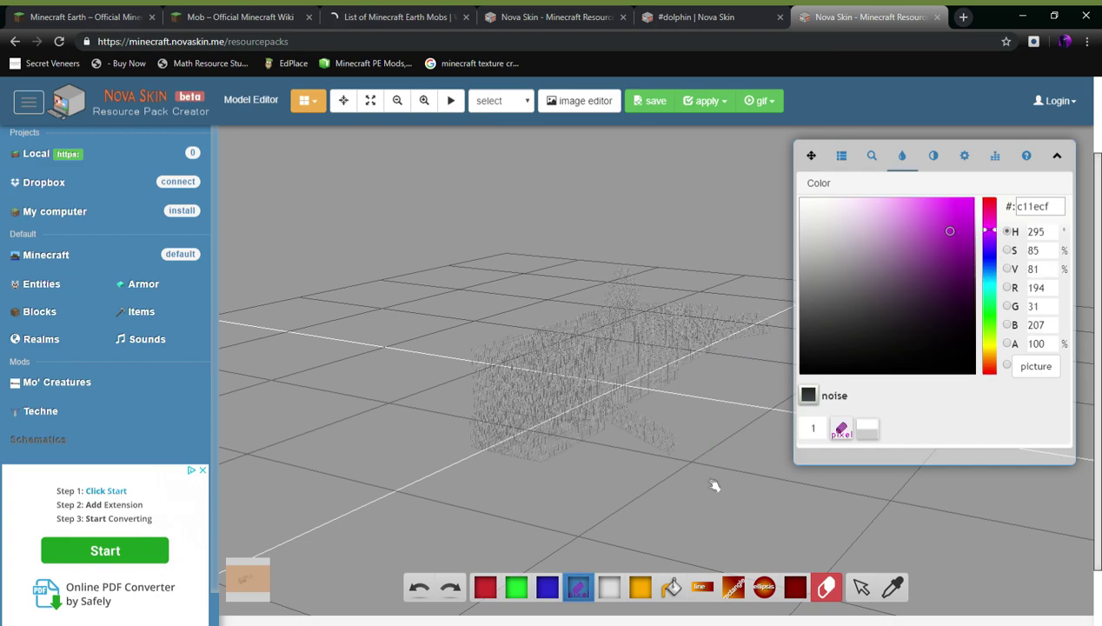
Fill the whole blank dolphin model with purple c11ecf
{"action": "left_click", "coordinate": [667, 588]}
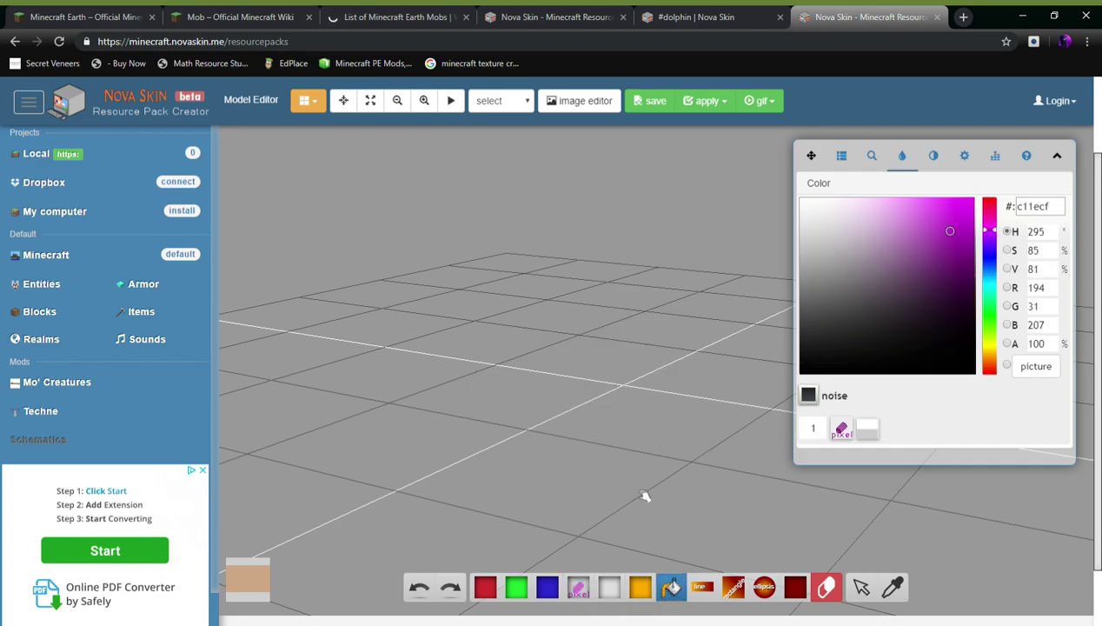
{"action": "left_click", "coordinate": [585, 598]}
{"action": "left_click", "coordinate": [575, 420]}
{"action": "left_click", "coordinate": [587, 426]}
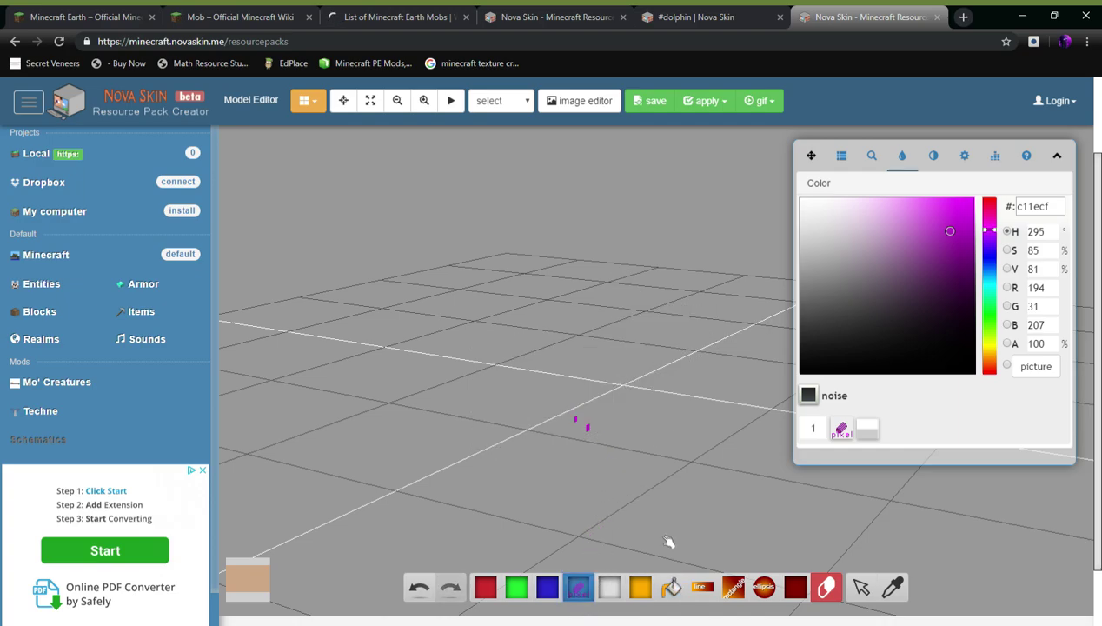
{"action": "left_click", "coordinate": [672, 594]}
{"action": "left_click", "coordinate": [602, 441]}
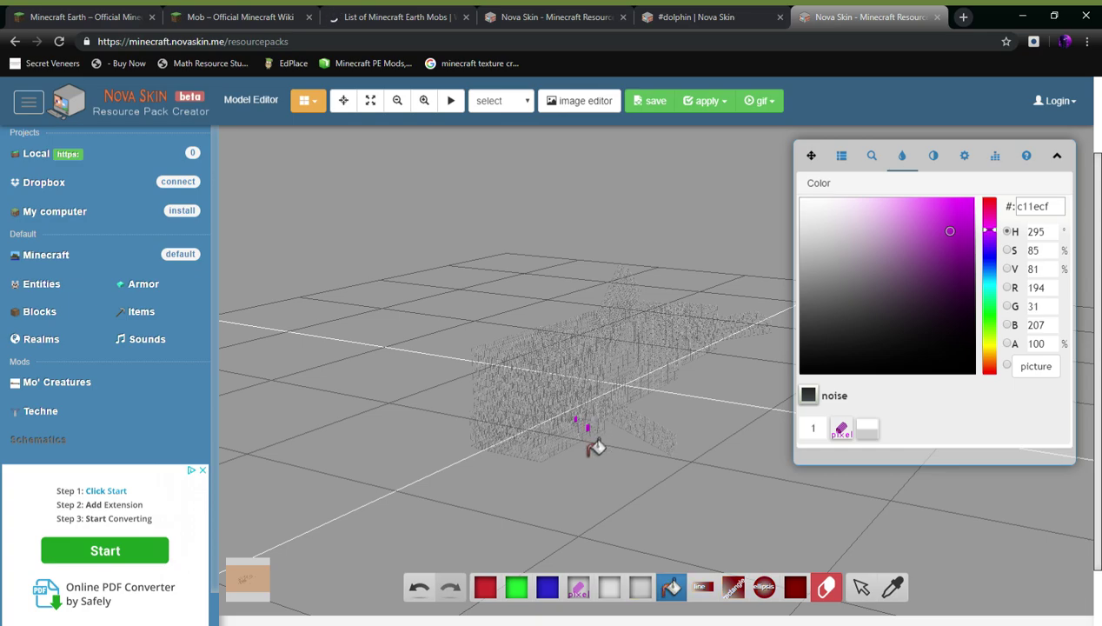
{"action": "scroll", "coordinate": [597, 488], "scroll_direction": "up", "scroll_amount": 2}
{"action": "left_click_drag", "start_coordinate": [598, 489], "coordinate": [573, 458]}
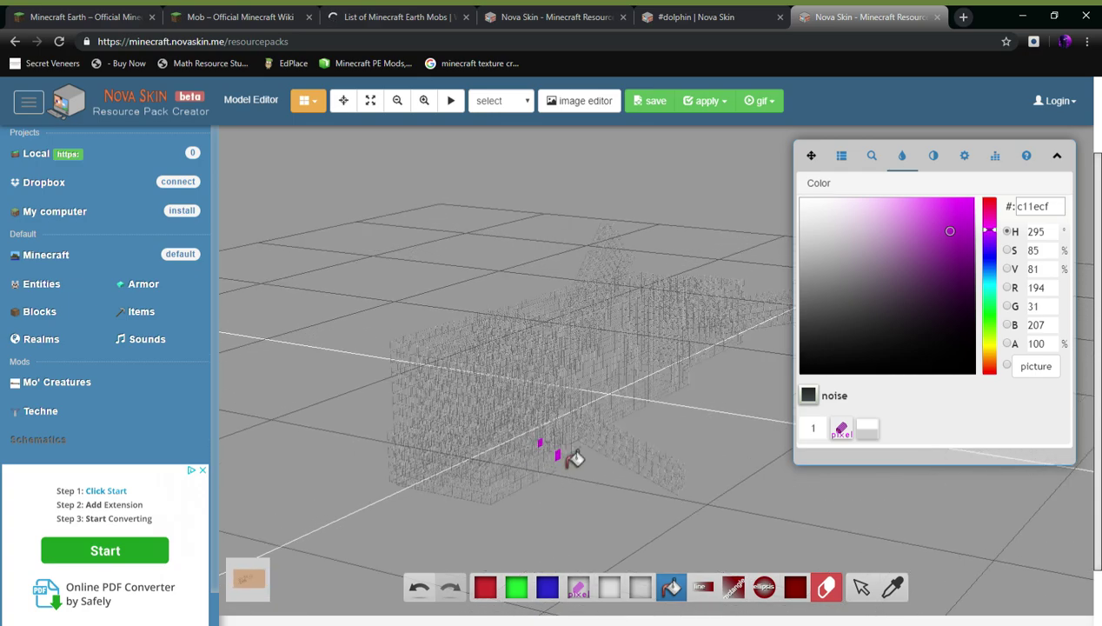
{"action": "left_click", "coordinate": [563, 432]}
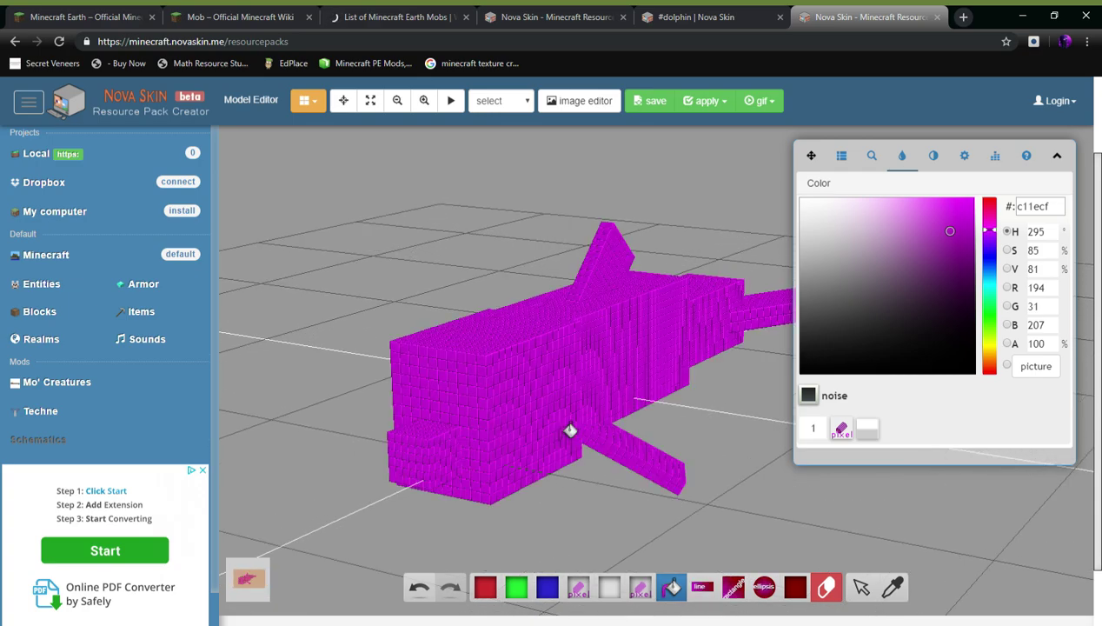
Set the first purple pixel brush to grey-teal 546d6d and the second one to teal 547e80
{"action": "left_click_drag", "start_coordinate": [595, 520], "coordinate": [540, 523]}
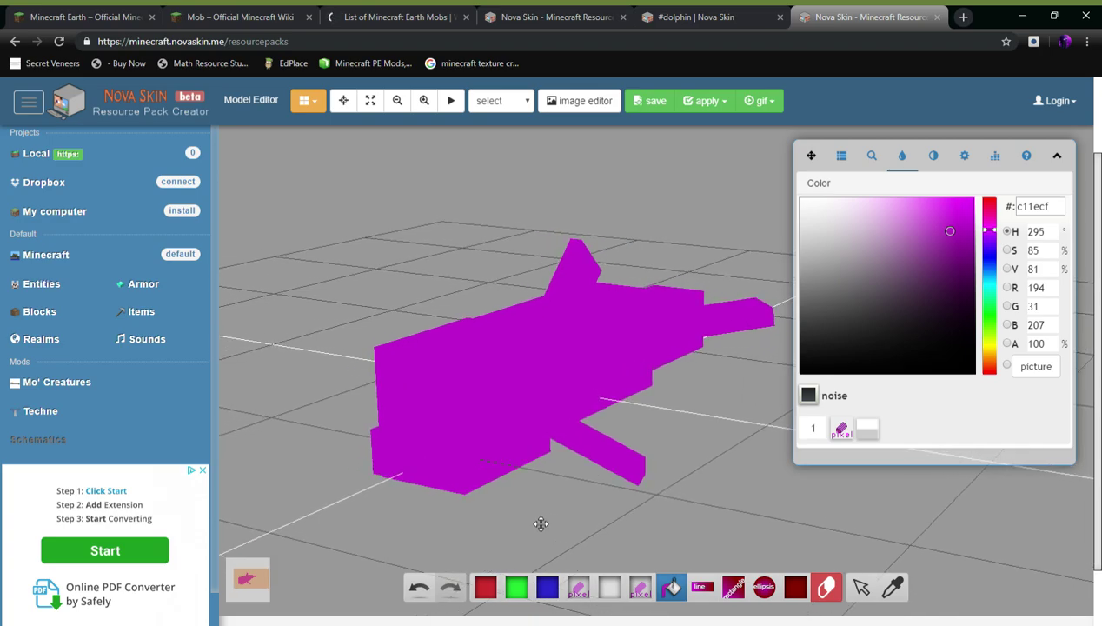
{"action": "left_click", "coordinate": [851, 276]}
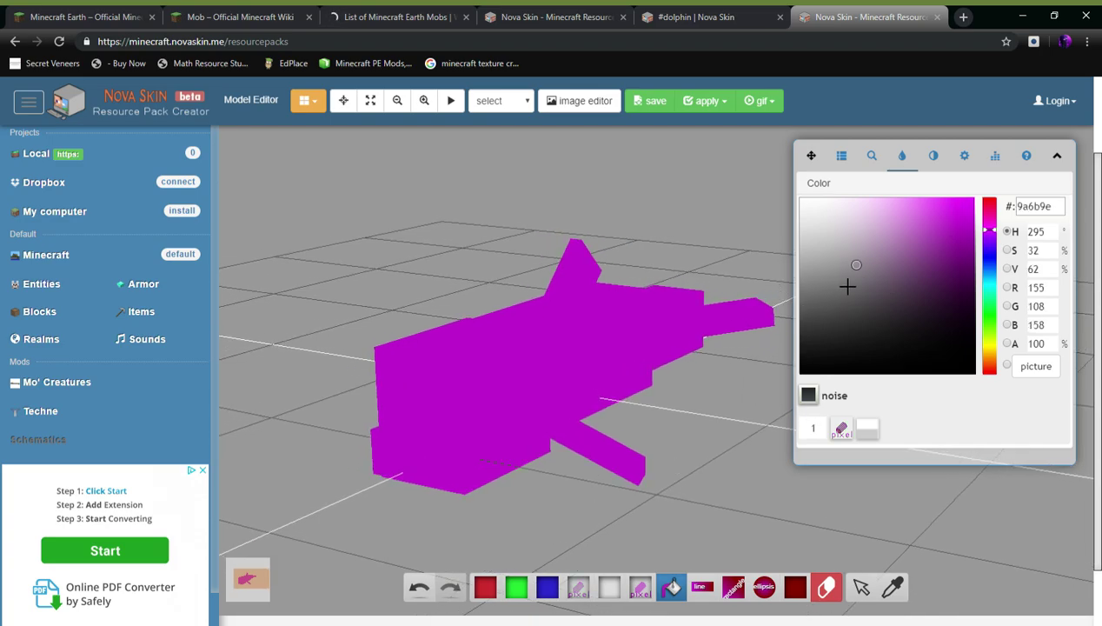
{"action": "left_click", "coordinate": [989, 287]}
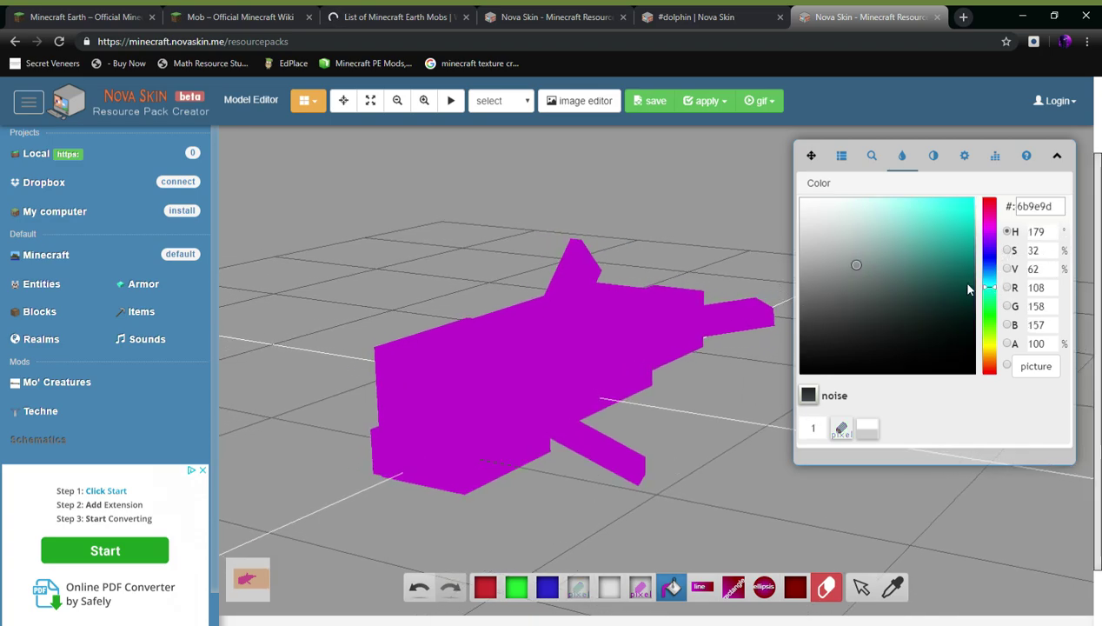
{"action": "left_click", "coordinate": [840, 299]}
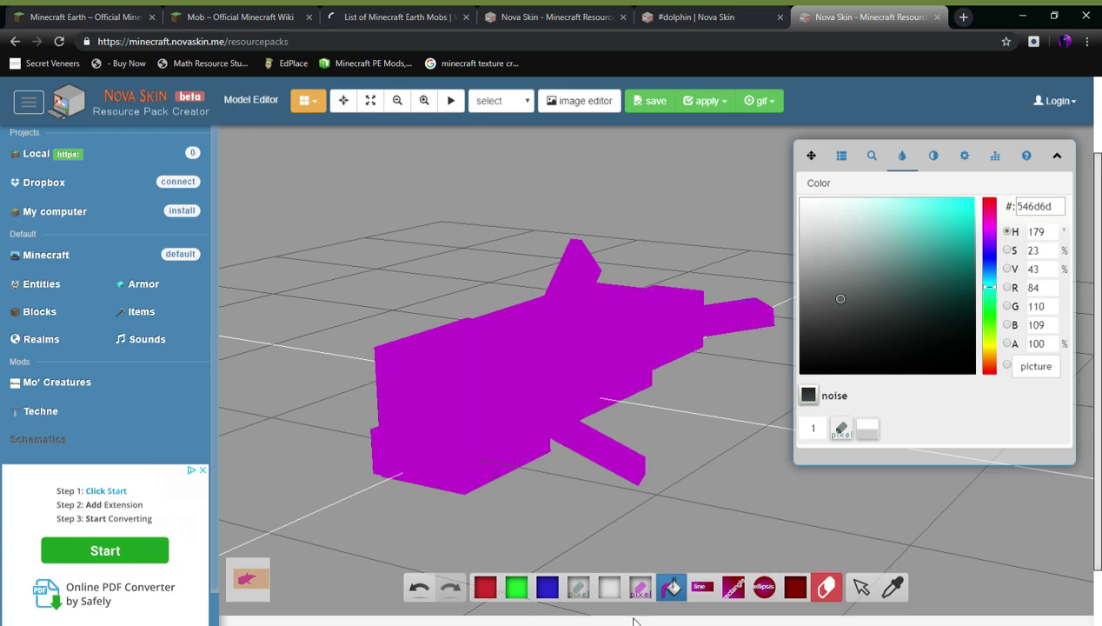
{"action": "left_click", "coordinate": [640, 586]}
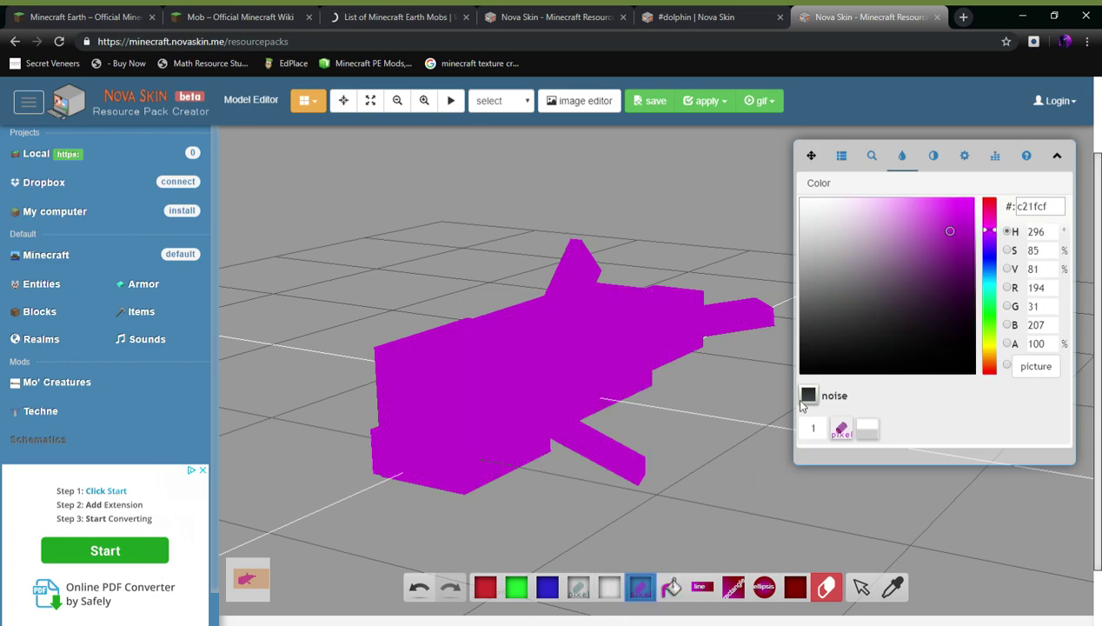
{"action": "left_click", "coordinate": [989, 285]}
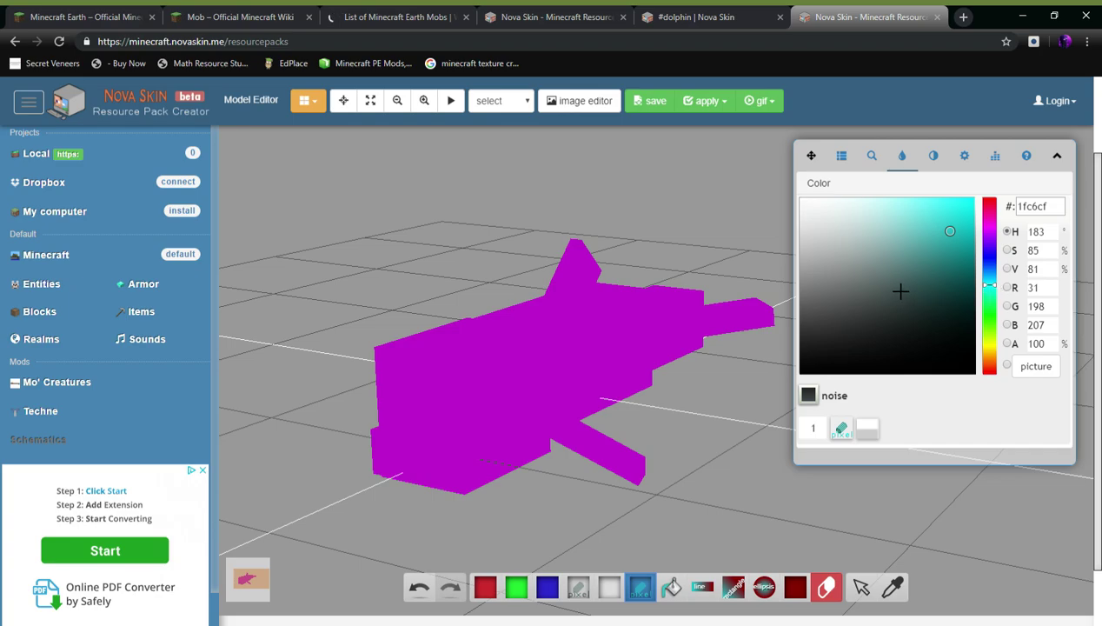
{"action": "left_click_drag", "start_coordinate": [872, 295], "coordinate": [859, 285]}
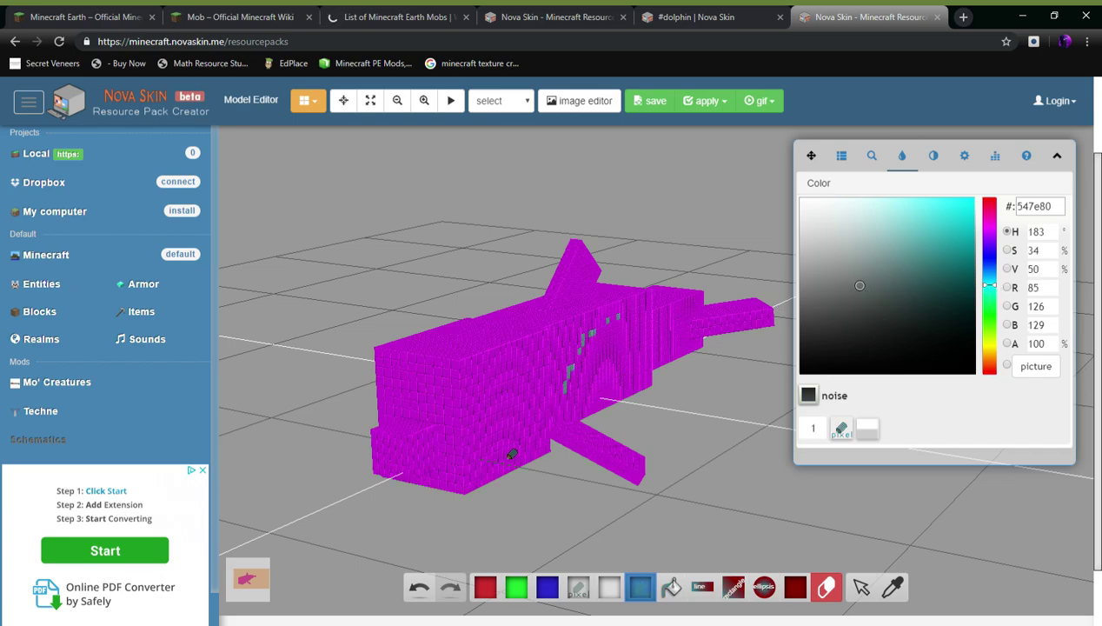
Try painting scattered teal 547e80 spots over the dolphin's head, back, side, dorsal fin and flipper
{"action": "mouse_move", "coordinate": [512, 454]}
{"action": "left_mouse_down"}
{"action": "mouse_move", "coordinate": [518, 363]}
{"action": "mouse_move", "coordinate": [483, 360]}
{"action": "left_mouse_up"}
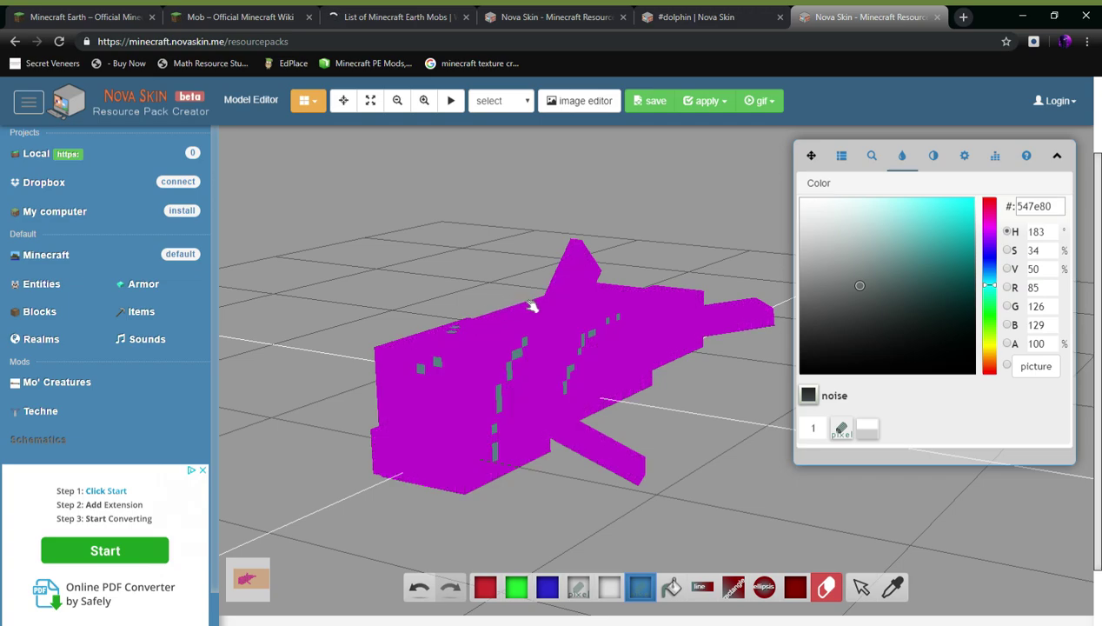
{"action": "left_click", "coordinate": [440, 361]}
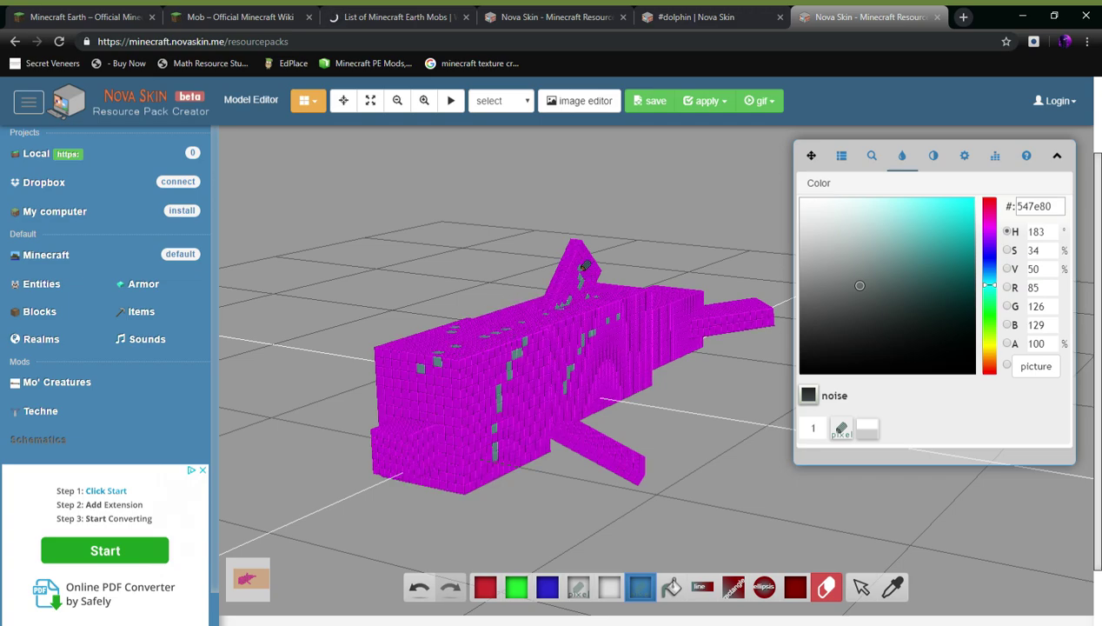
{"action": "mouse_move", "coordinate": [584, 266]}
{"action": "left_mouse_down"}
{"action": "mouse_move", "coordinate": [547, 312]}
{"action": "mouse_move", "coordinate": [597, 263]}
{"action": "left_mouse_up"}
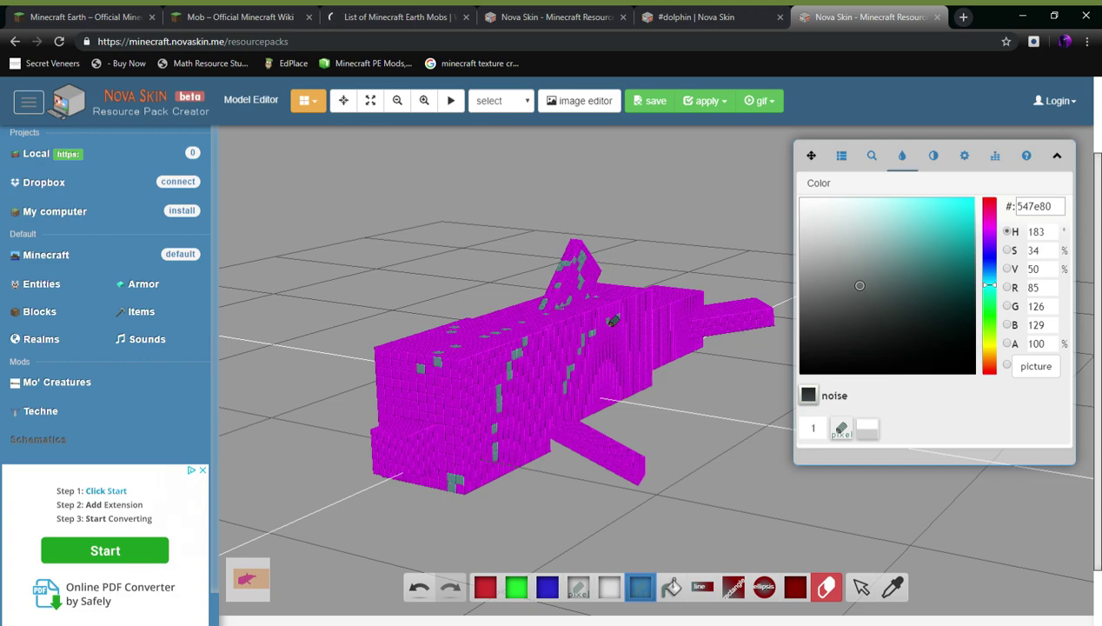
{"action": "mouse_move", "coordinate": [654, 315]}
{"action": "left_mouse_down"}
{"action": "mouse_move", "coordinate": [689, 325]}
{"action": "mouse_move", "coordinate": [650, 375]}
{"action": "left_mouse_up"}
{"action": "mouse_move", "coordinate": [600, 282]}
{"action": "left_mouse_down"}
{"action": "mouse_move", "coordinate": [485, 346]}
{"action": "mouse_move", "coordinate": [468, 399]}
{"action": "mouse_move", "coordinate": [430, 433]}
{"action": "mouse_move", "coordinate": [382, 428]}
{"action": "mouse_move", "coordinate": [382, 455]}
{"action": "mouse_move", "coordinate": [591, 387]}
{"action": "left_mouse_up"}
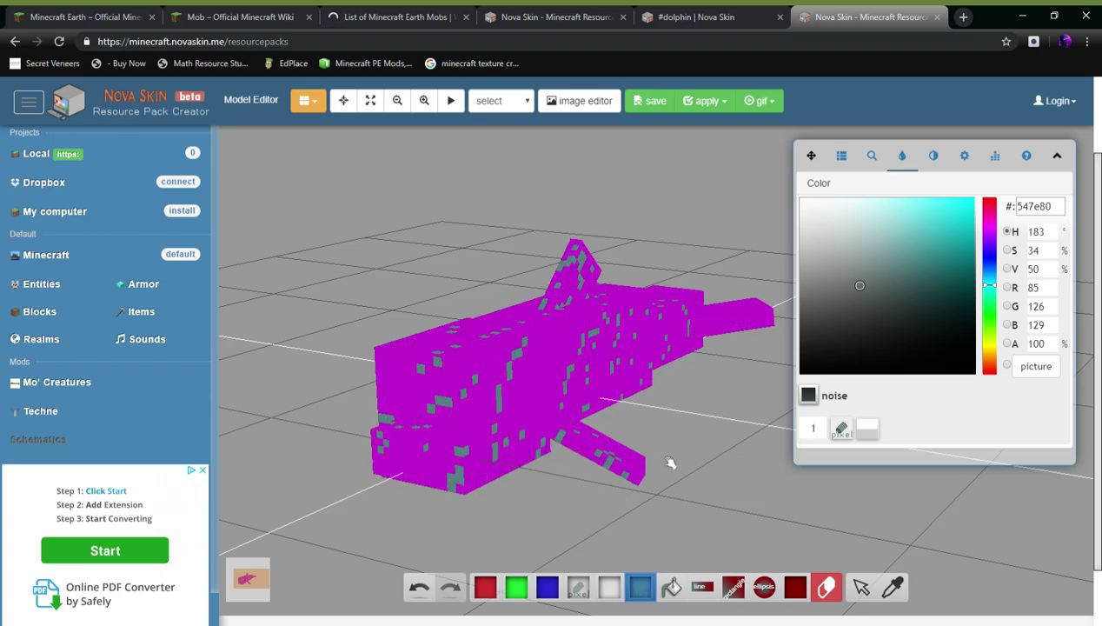
Try adding teal 547e80 spots across the dolphin's tail fluke, rear body and the back of the dorsal fin
{"action": "left_click_drag", "start_coordinate": [669, 463], "coordinate": [524, 438]}
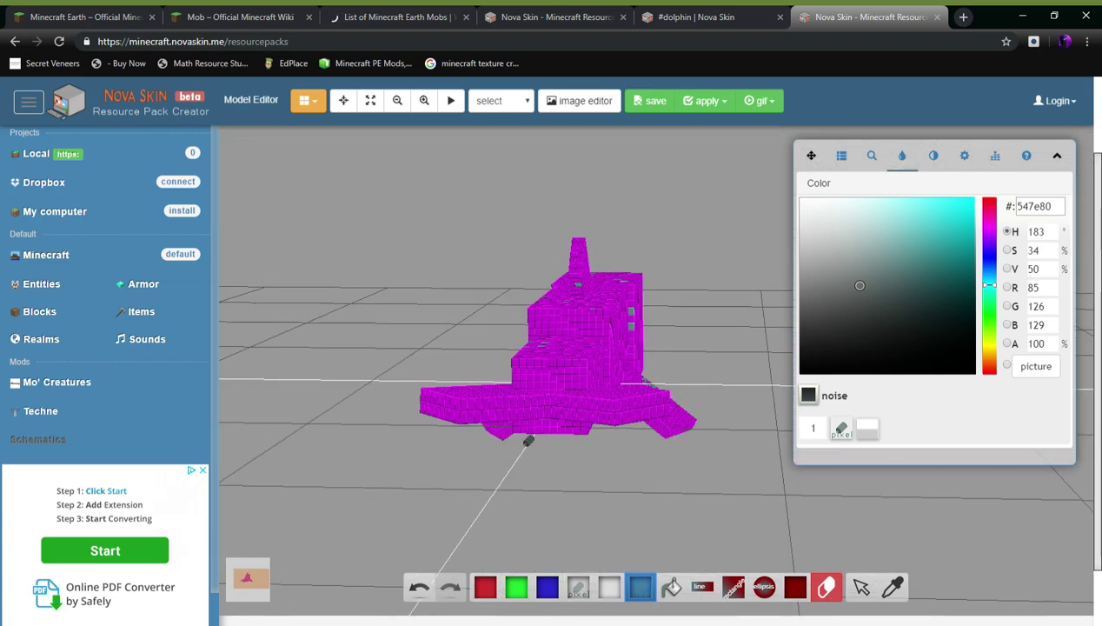
{"action": "left_click", "coordinate": [534, 413]}
{"action": "left_click", "coordinate": [470, 415]}
{"action": "left_click", "coordinate": [443, 411]}
{"action": "left_click", "coordinate": [478, 403]}
{"action": "left_click", "coordinate": [524, 400]}
{"action": "left_click", "coordinate": [567, 413]}
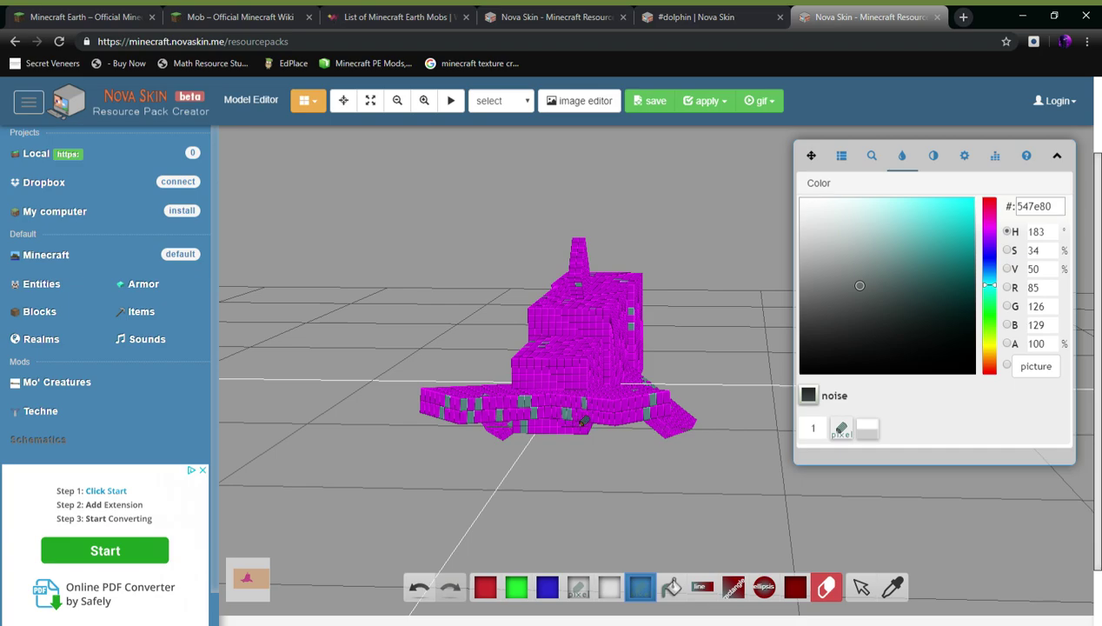
{"action": "left_click", "coordinate": [597, 416]}
{"action": "left_click", "coordinate": [616, 404]}
{"action": "mouse_move", "coordinate": [627, 397]}
{"action": "left_mouse_down"}
{"action": "mouse_move", "coordinate": [580, 400]}
{"action": "mouse_move", "coordinate": [629, 398]}
{"action": "mouse_move", "coordinate": [561, 338]}
{"action": "mouse_move", "coordinate": [556, 409]}
{"action": "mouse_move", "coordinate": [543, 346]}
{"action": "mouse_move", "coordinate": [562, 363]}
{"action": "mouse_move", "coordinate": [541, 347]}
{"action": "mouse_move", "coordinate": [601, 304]}
{"action": "left_mouse_up"}
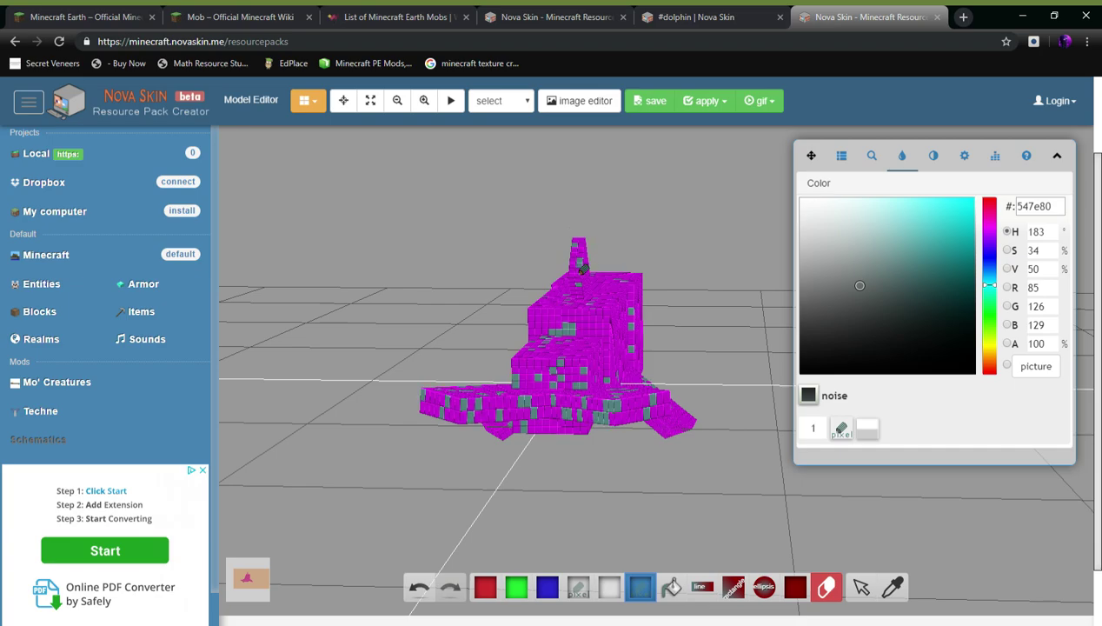
Undo the teal spots painted over the purple dolphin
{"action": "left_click_drag", "start_coordinate": [678, 308], "coordinate": [583, 319]}
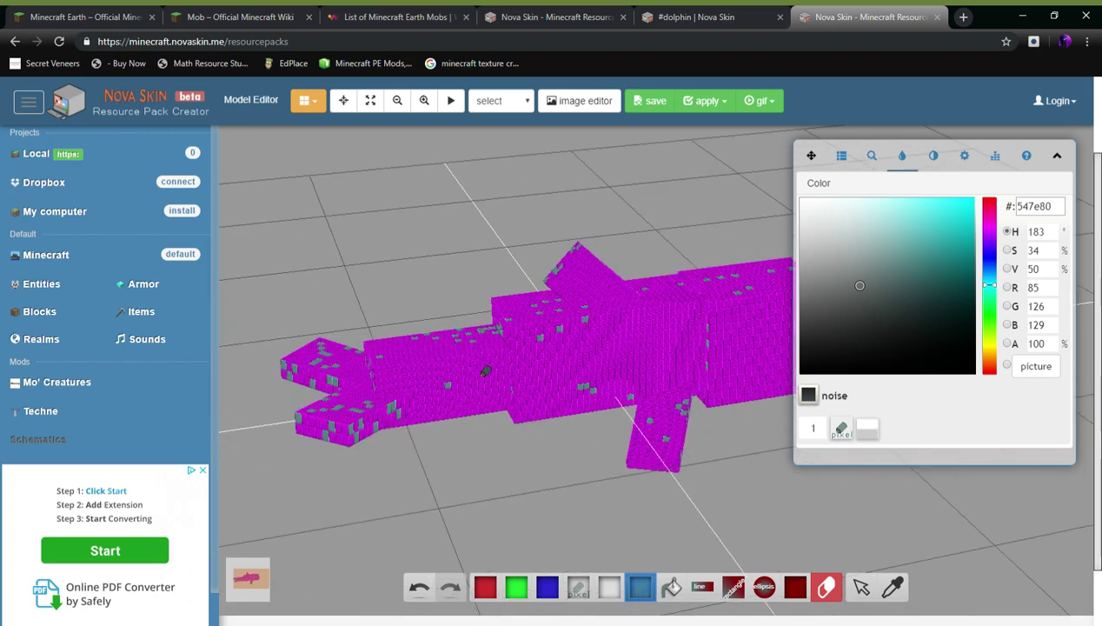
{"action": "left_click", "coordinate": [422, 595]}
{"action": "left_click", "coordinate": [420, 590]}
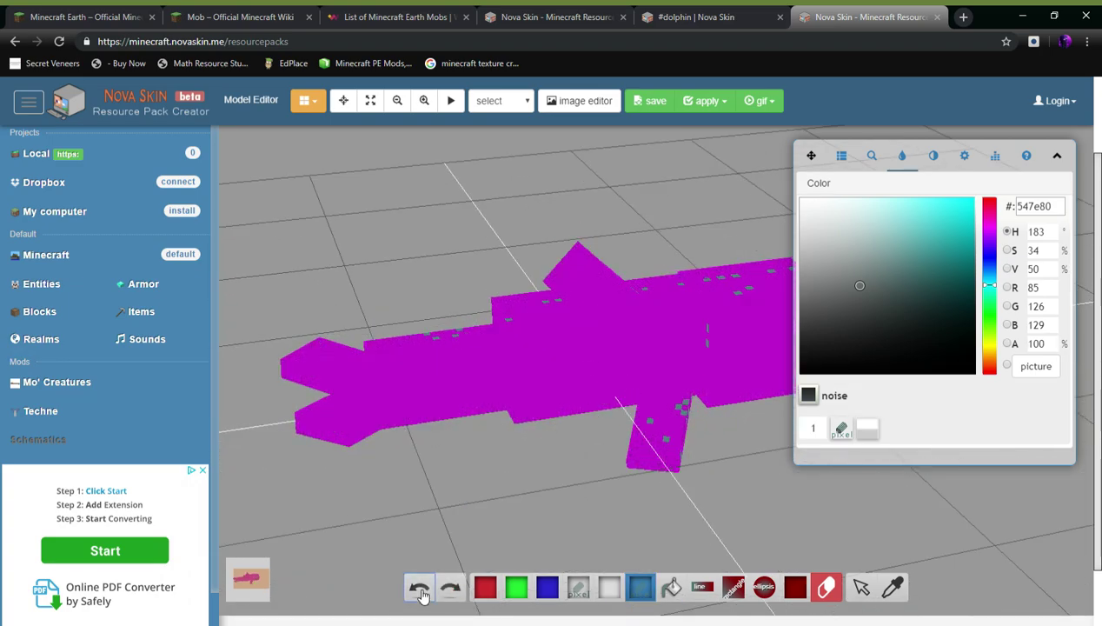
{"action": "left_click", "coordinate": [420, 590]}
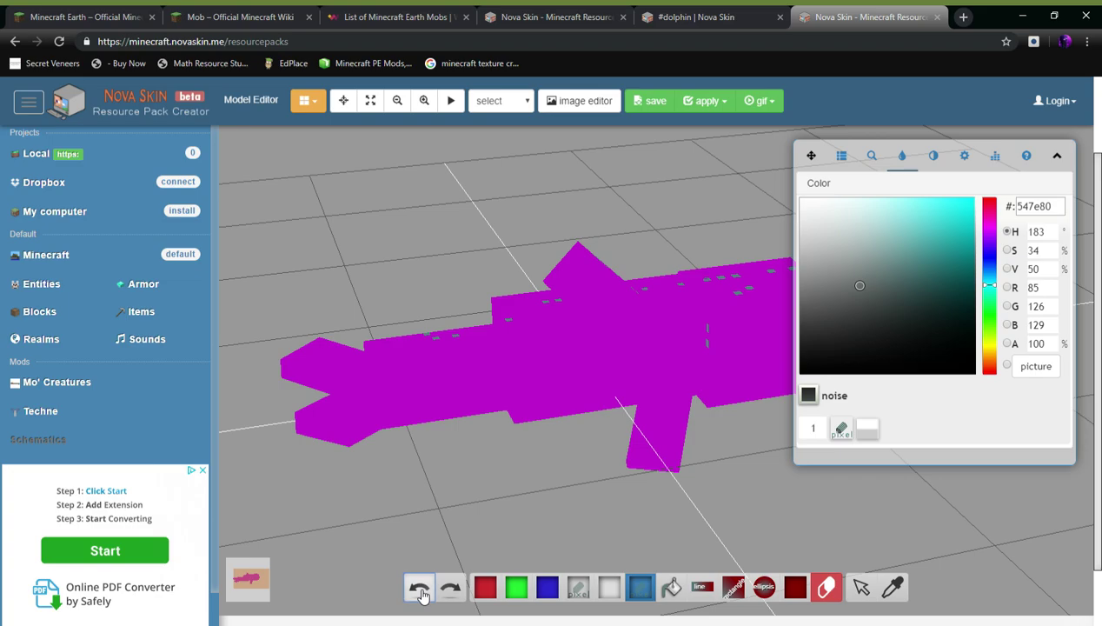
{"action": "left_click", "coordinate": [420, 589]}
{"action": "left_click", "coordinate": [420, 589]}
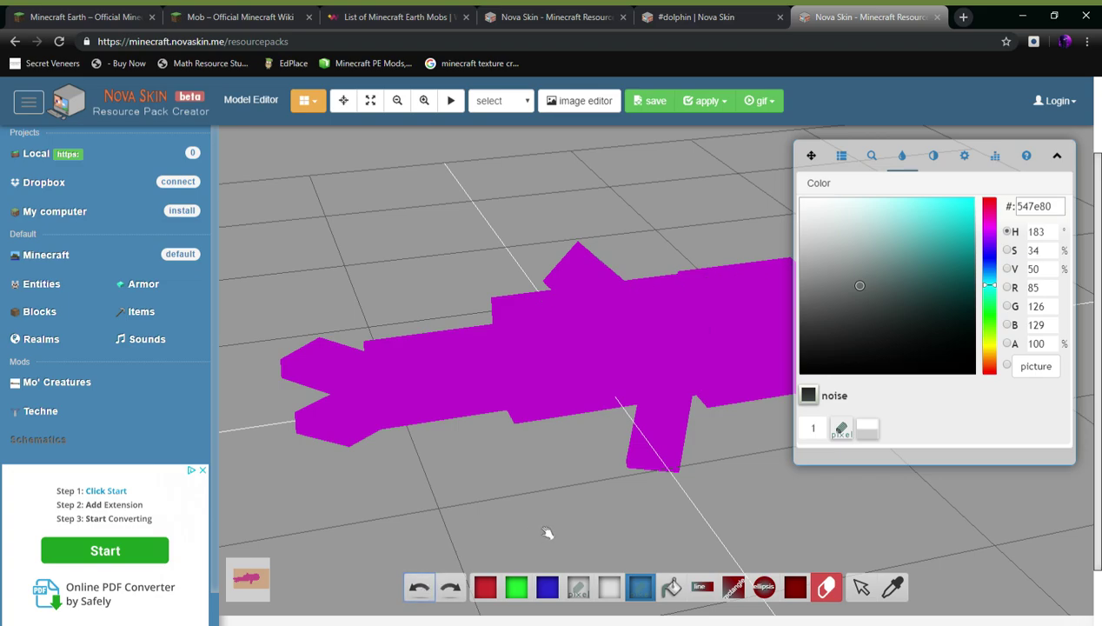
{"action": "left_click_drag", "start_coordinate": [546, 533], "coordinate": [784, 533]}
{"action": "left_click", "coordinate": [419, 589]}
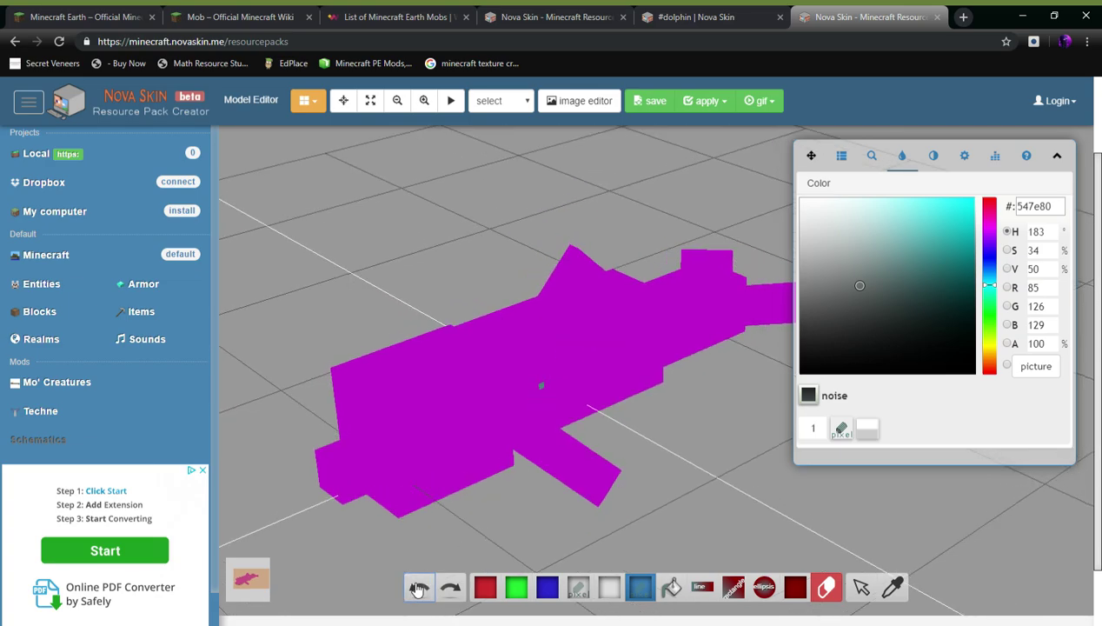
Try two pale cyan d6fbfd pixels on the dolphin's side and undo them
{"action": "left_click_drag", "start_coordinate": [462, 542], "coordinate": [673, 453]}
{"action": "mouse_move", "coordinate": [852, 289]}
{"action": "left_mouse_down"}
{"action": "mouse_move", "coordinate": [843, 296]}
{"action": "mouse_move", "coordinate": [827, 201]}
{"action": "left_mouse_up"}
{"action": "left_click", "coordinate": [574, 370]}
{"action": "left_click", "coordinate": [583, 365]}
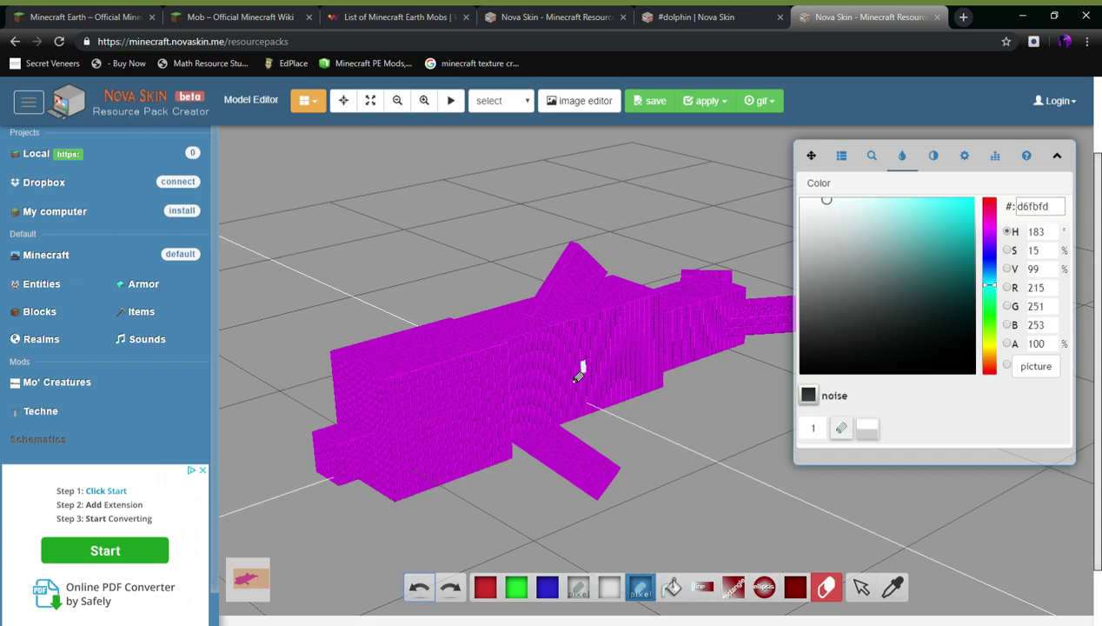
{"action": "left_click", "coordinate": [426, 588]}
Paint a stepped diagonal stripe in light cyan b2f2f6 across the side of the dolphin's head
{"action": "left_click", "coordinate": [848, 205]}
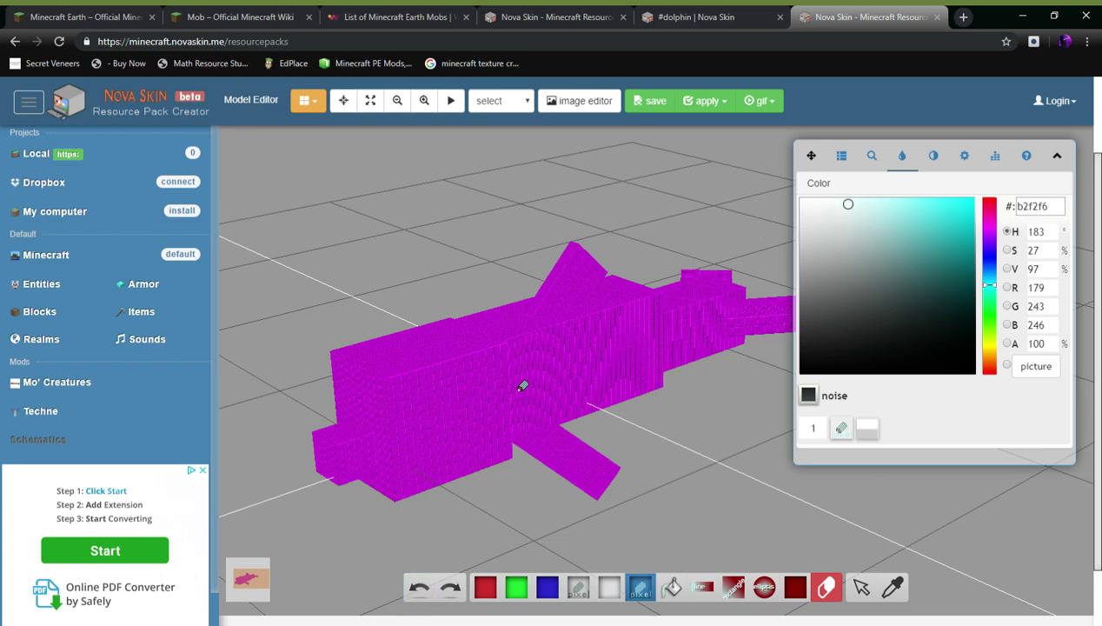
{"action": "mouse_move", "coordinate": [440, 421]}
{"action": "left_mouse_down"}
{"action": "mouse_move", "coordinate": [494, 355]}
{"action": "mouse_move", "coordinate": [453, 400]}
{"action": "mouse_move", "coordinate": [431, 458]}
{"action": "mouse_move", "coordinate": [456, 407]}
{"action": "mouse_move", "coordinate": [433, 449]}
{"action": "left_mouse_up"}
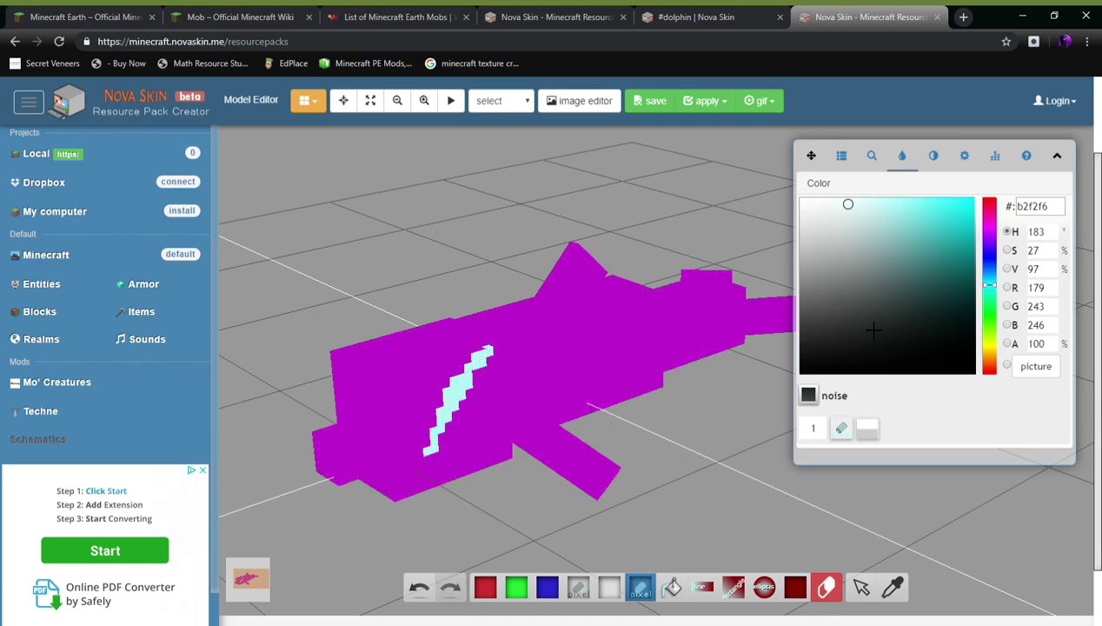
Paint an eye behind the cyan stripe on the dolphin's head, with a dark 203030 pupil and a near-white fafdfe block beside it
{"action": "left_click", "coordinate": [858, 341]}
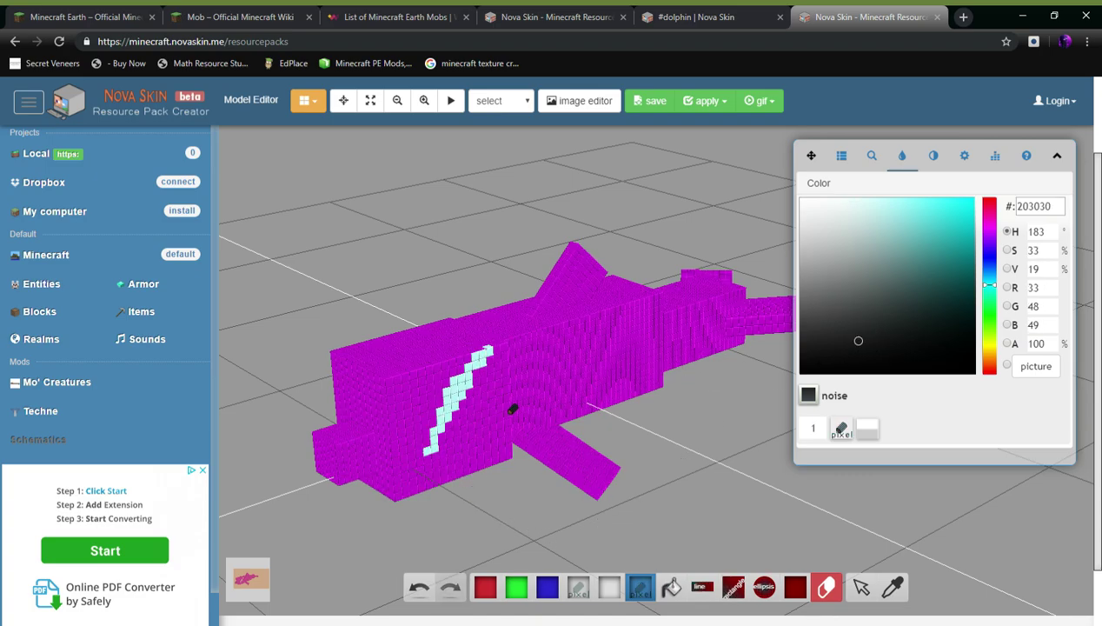
{"action": "left_click", "coordinate": [466, 409]}
{"action": "left_click_drag", "start_coordinate": [817, 230], "coordinate": [803, 201]}
{"action": "left_click", "coordinate": [478, 406]}
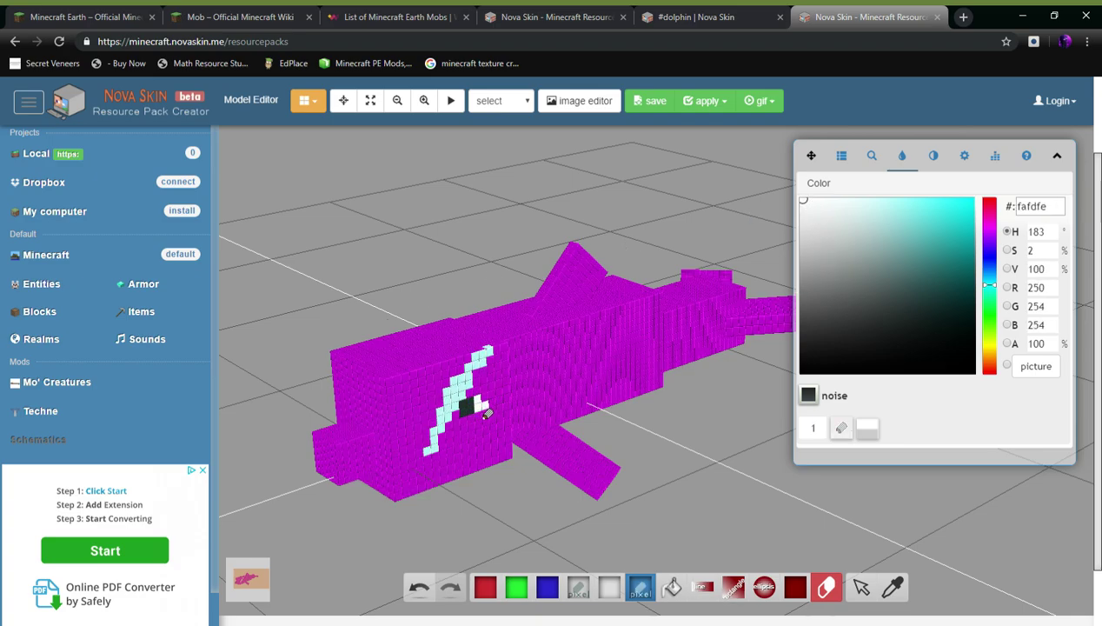
{"action": "left_click", "coordinate": [488, 400]}
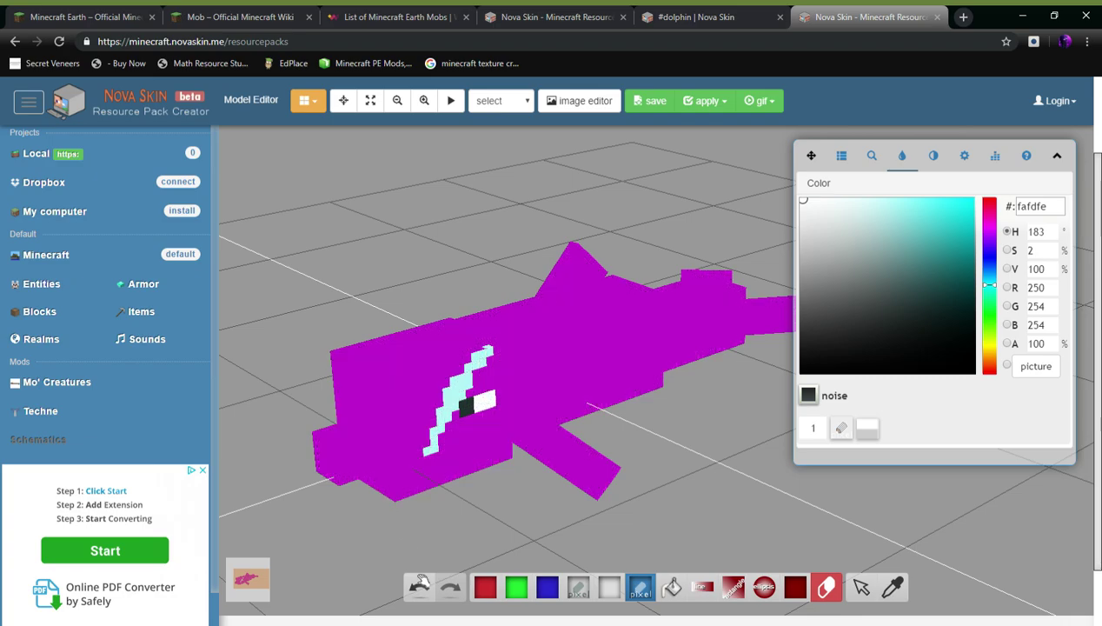
Undo the stray white pixel at the upper end of the cyan head stripe
{"action": "left_click_drag", "start_coordinate": [457, 564], "coordinate": [431, 561]}
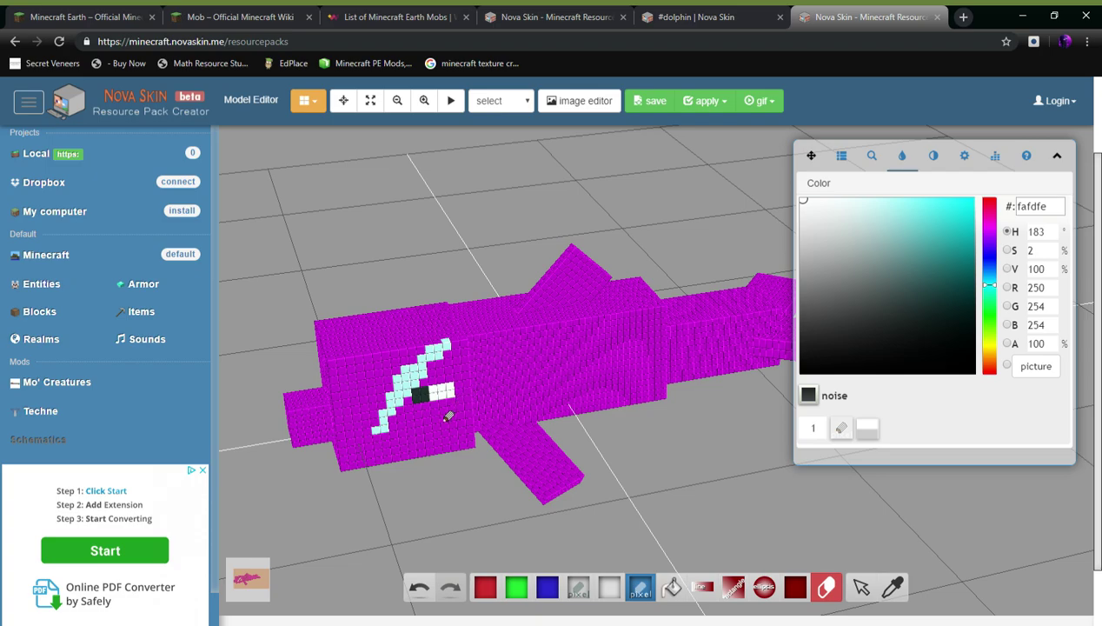
{"action": "left_click_drag", "start_coordinate": [468, 509], "coordinate": [706, 452]}
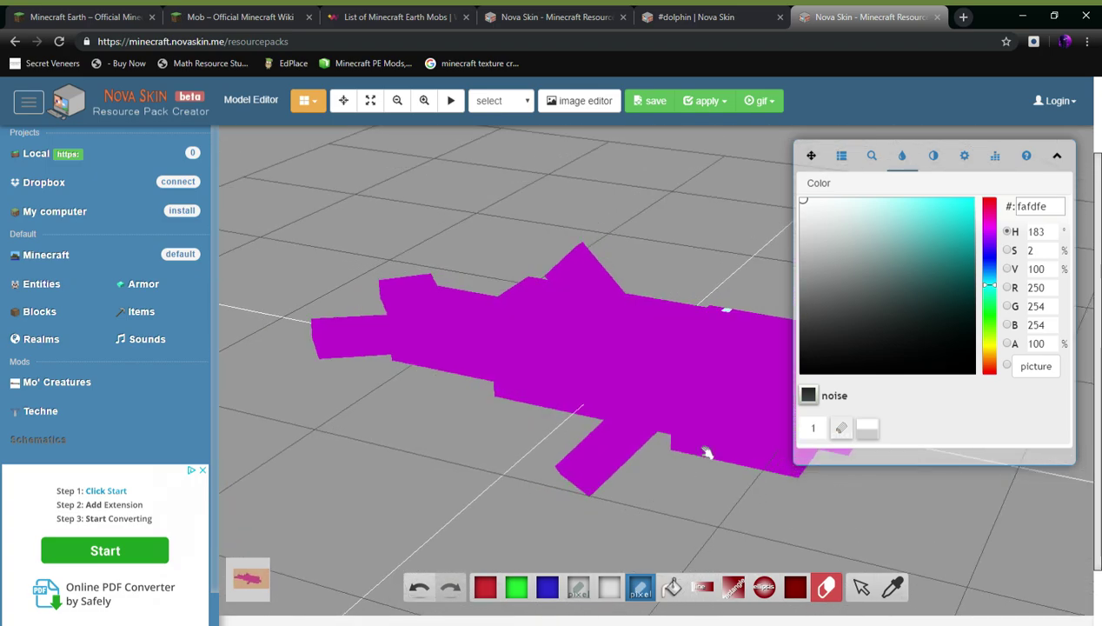
{"action": "left_click_drag", "start_coordinate": [638, 518], "coordinate": [574, 455]}
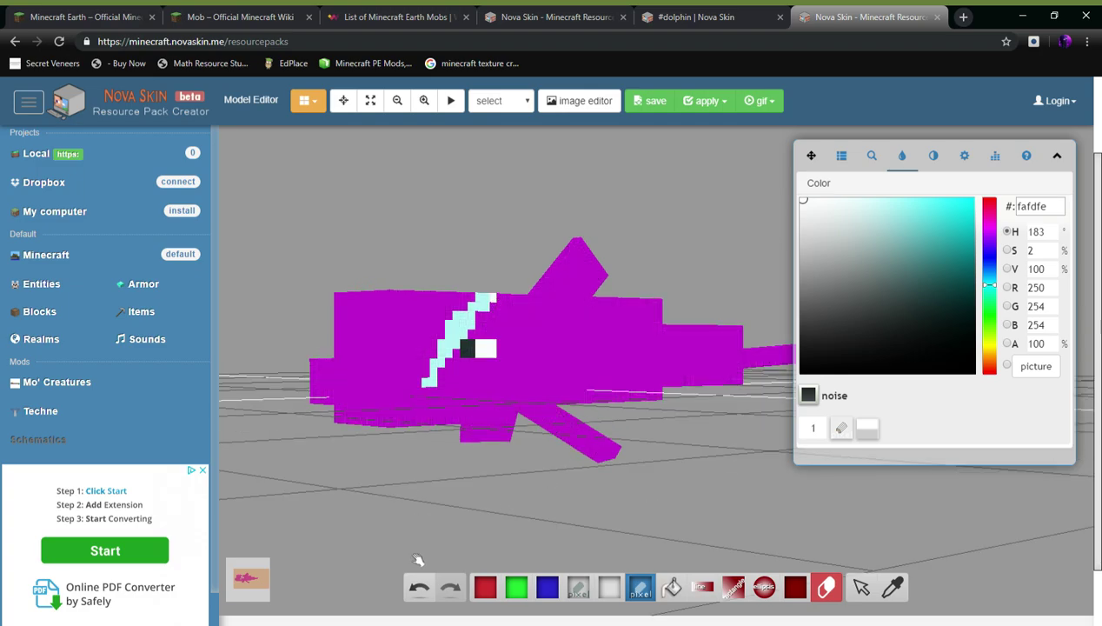
{"action": "left_click", "coordinate": [418, 587]}
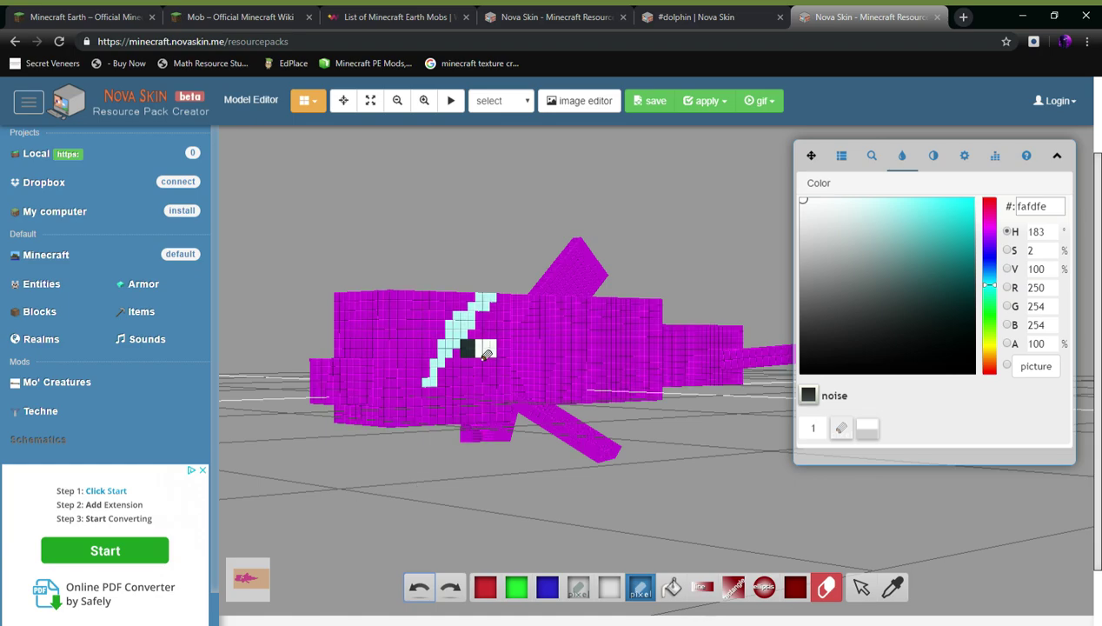
Isolate the dolphin's head part, UHead, for painting its blank side
{"action": "mouse_move", "coordinate": [388, 474]}
{"action": "left_mouse_down"}
{"action": "mouse_move", "coordinate": [534, 482]}
{"action": "mouse_move", "coordinate": [613, 448]}
{"action": "left_mouse_up"}
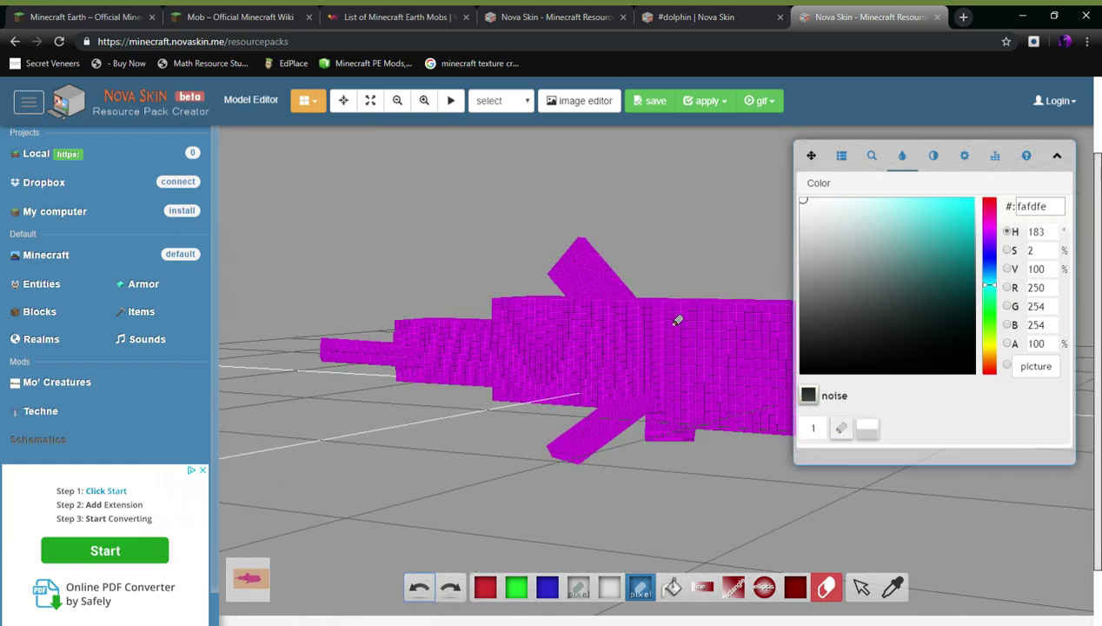
{"action": "double_click", "coordinate": [700, 373]}
{"action": "double_click", "coordinate": [684, 363]}
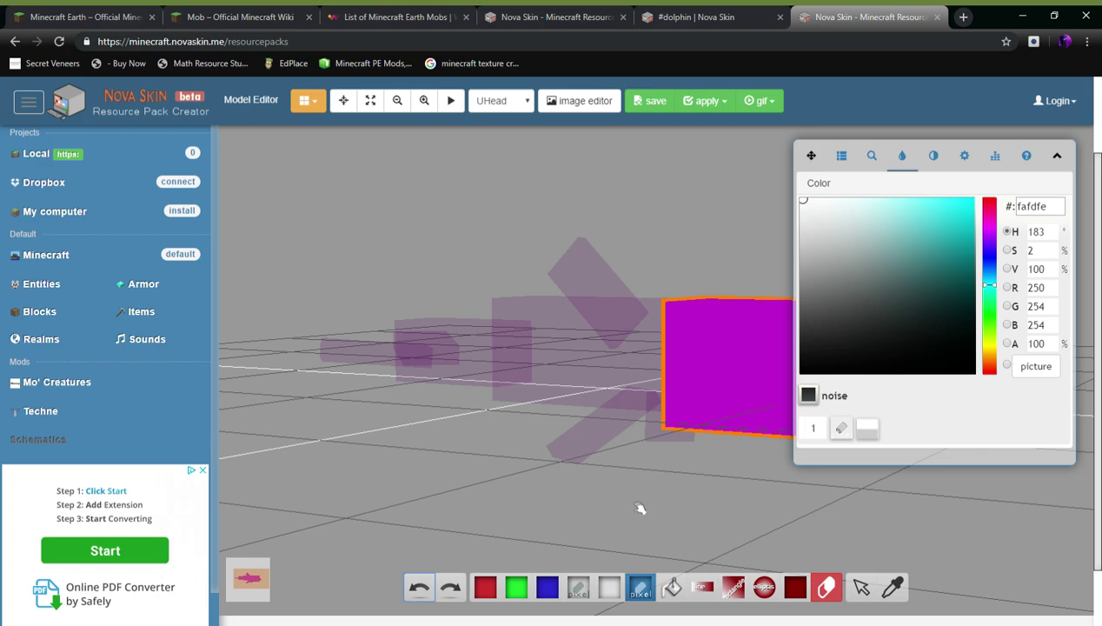
{"action": "left_click_drag", "start_coordinate": [655, 528], "coordinate": [524, 521]}
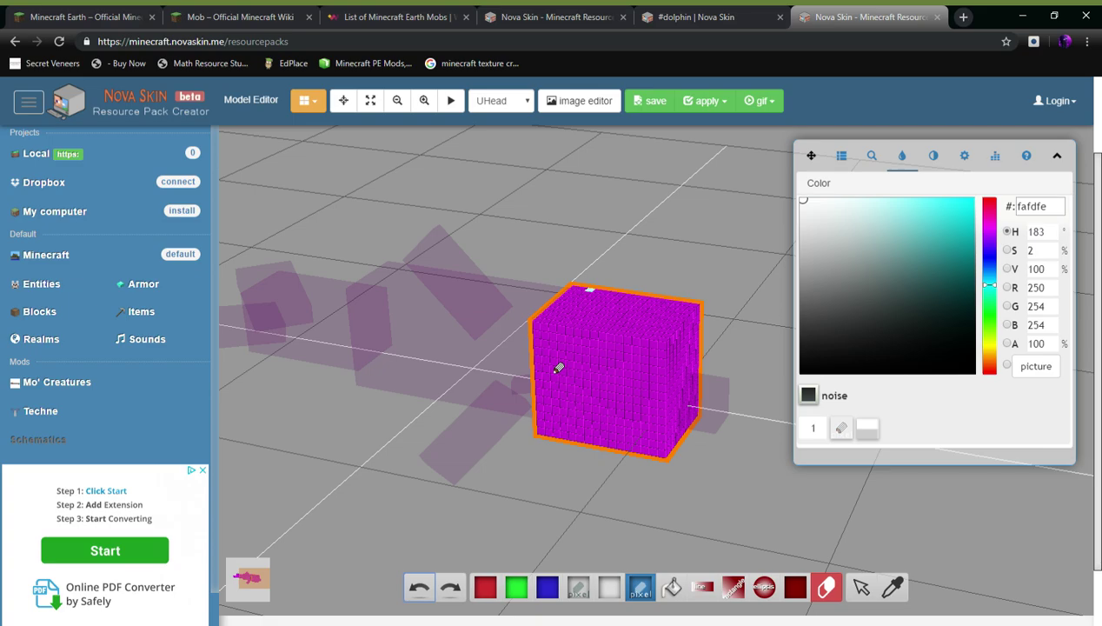
Paint the matching eye on the head's blank side with a near-white fafdfe block and a black 060707 pupil
{"action": "left_click", "coordinate": [554, 370]}
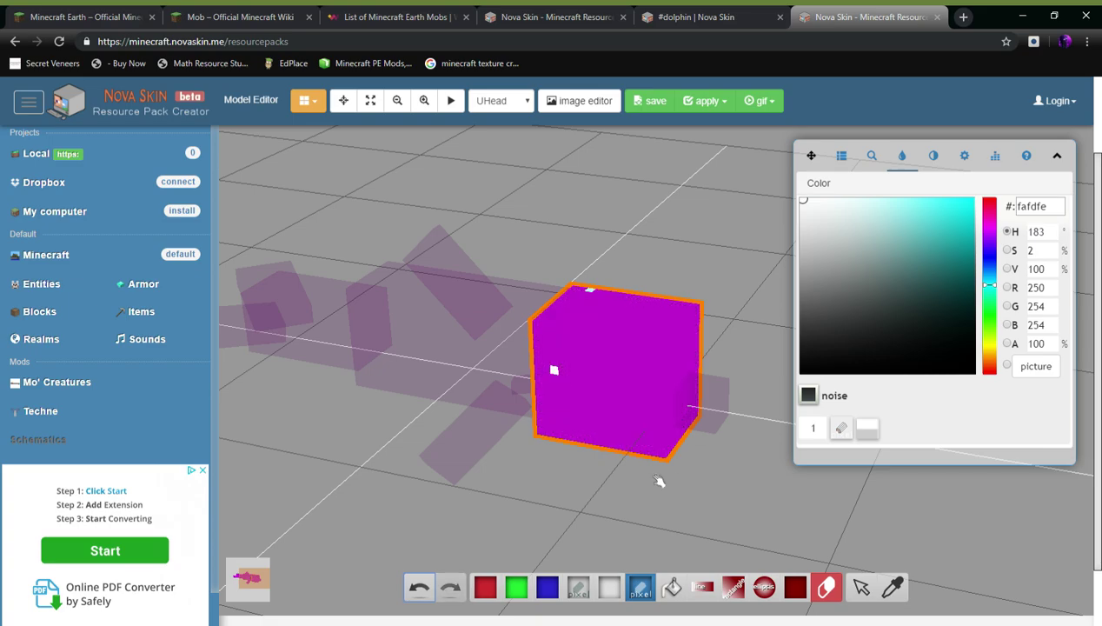
{"action": "mouse_move", "coordinate": [651, 494]}
{"action": "left_mouse_down"}
{"action": "mouse_move", "coordinate": [457, 462]}
{"action": "mouse_move", "coordinate": [701, 472]}
{"action": "left_mouse_up"}
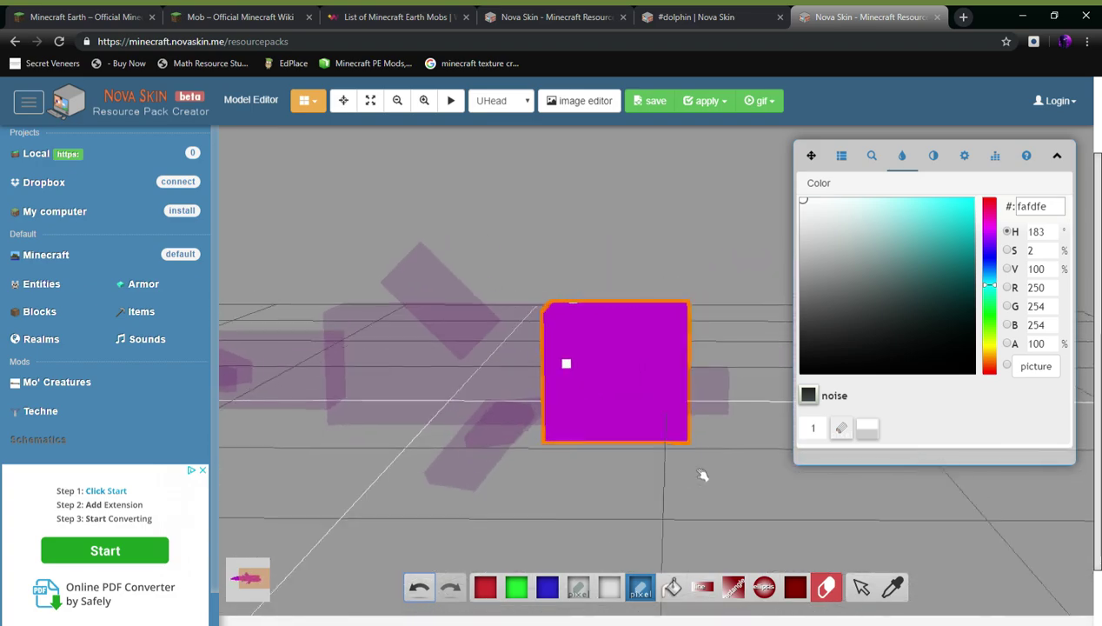
{"action": "left_click", "coordinate": [569, 380]}
{"action": "left_click", "coordinate": [584, 369]}
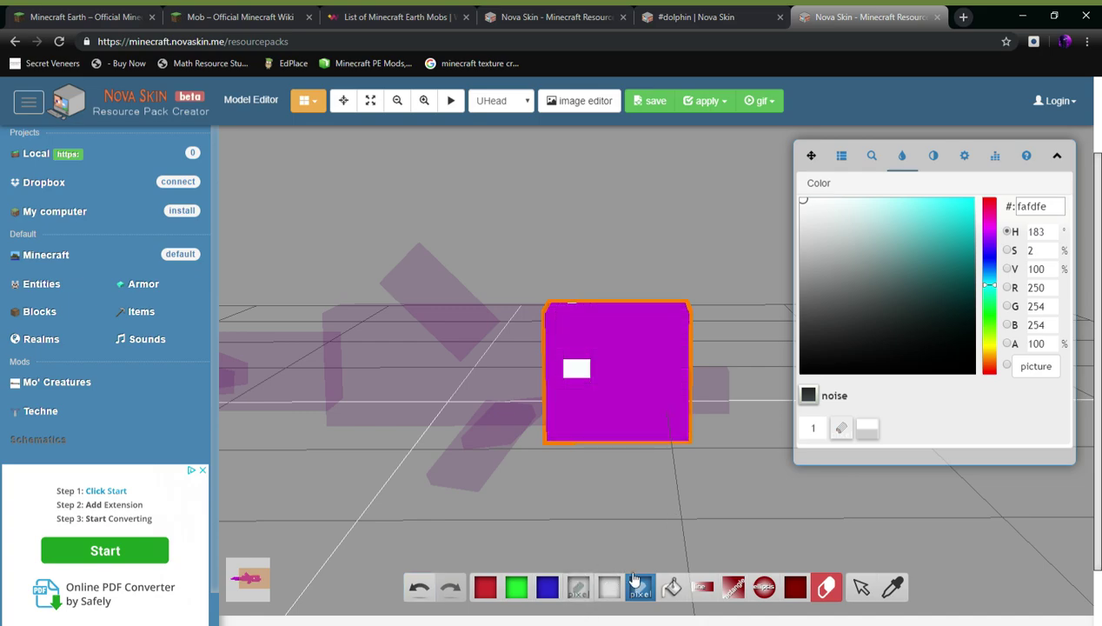
{"action": "left_click", "coordinate": [802, 370]}
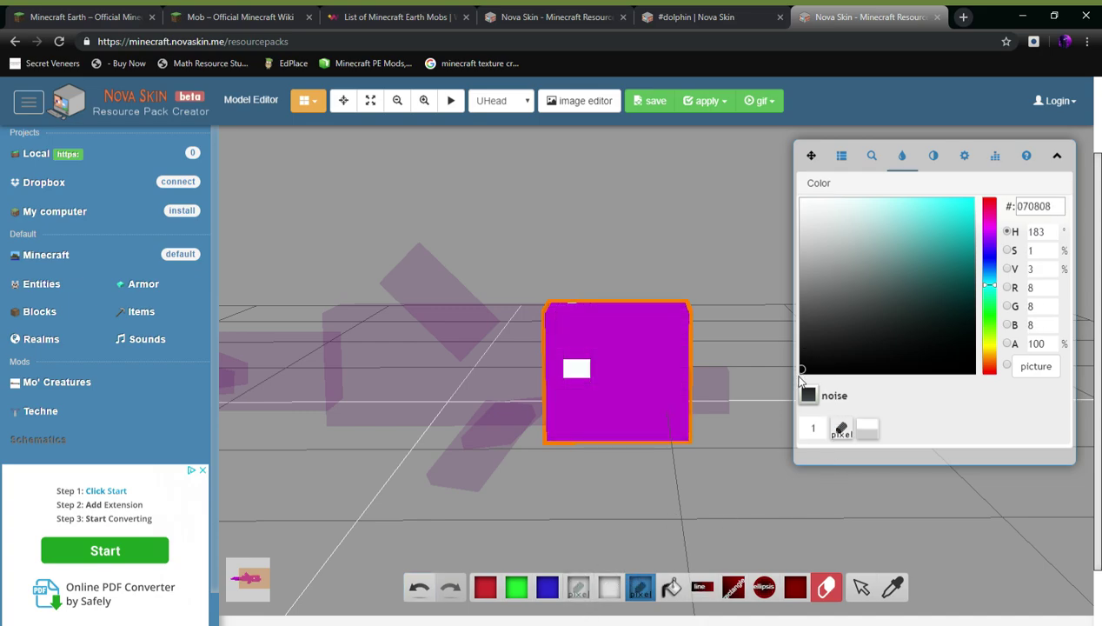
{"action": "left_click_drag", "start_coordinate": [801, 380], "coordinate": [810, 379]}
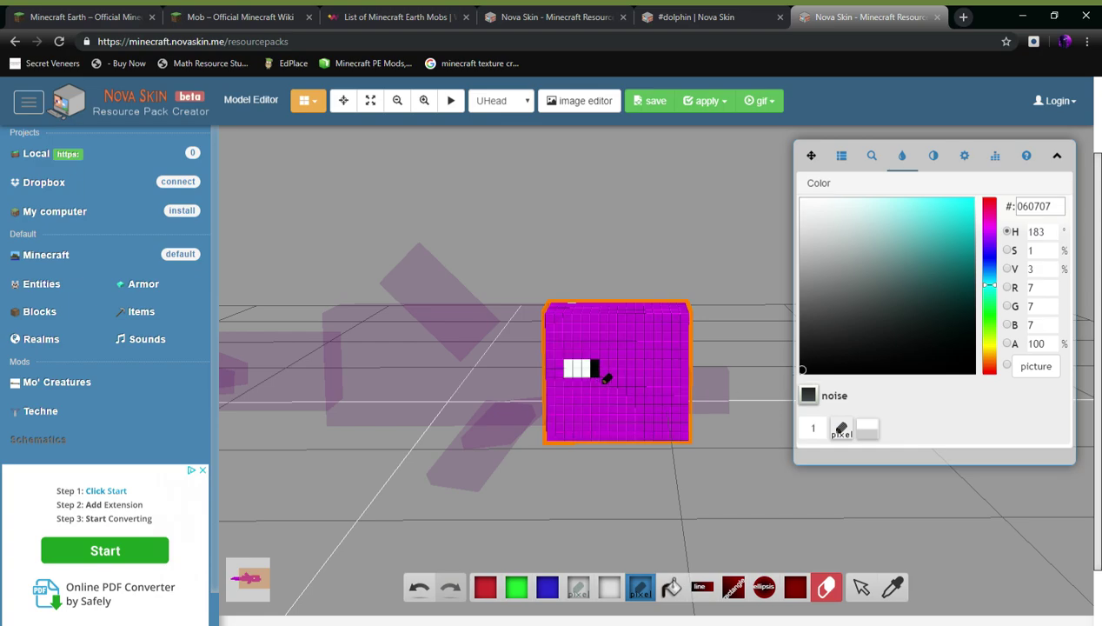
Sample the existing stripe's light cyan b3f3f6 and paint a mirrored stepped diagonal stripe over the second eye
{"action": "left_click_drag", "start_coordinate": [631, 484], "coordinate": [440, 489]}
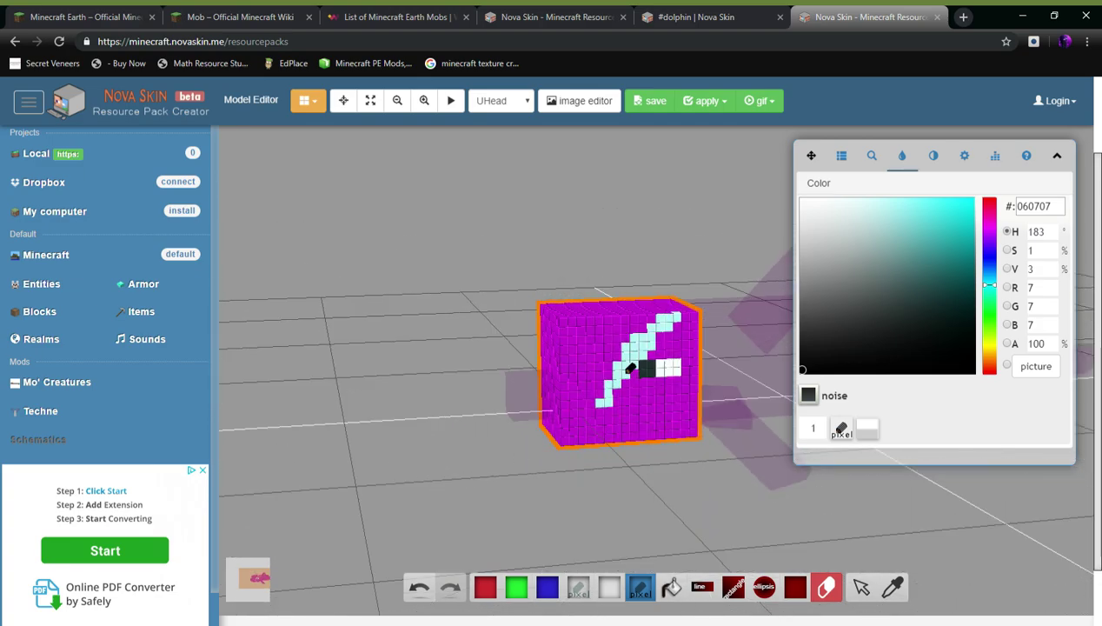
{"action": "right_click", "coordinate": [627, 385]}
{"action": "mouse_move", "coordinate": [501, 485]}
{"action": "left_mouse_down"}
{"action": "mouse_move", "coordinate": [680, 493]}
{"action": "mouse_move", "coordinate": [682, 508]}
{"action": "left_mouse_up"}
{"action": "mouse_move", "coordinate": [626, 424]}
{"action": "left_mouse_down"}
{"action": "mouse_move", "coordinate": [604, 390]}
{"action": "mouse_move", "coordinate": [625, 422]}
{"action": "mouse_move", "coordinate": [610, 385]}
{"action": "mouse_move", "coordinate": [592, 388]}
{"action": "mouse_move", "coordinate": [591, 376]}
{"action": "mouse_move", "coordinate": [562, 366]}
{"action": "mouse_move", "coordinate": [604, 385]}
{"action": "mouse_move", "coordinate": [567, 366]}
{"action": "mouse_move", "coordinate": [603, 379]}
{"action": "mouse_move", "coordinate": [583, 351]}
{"action": "left_mouse_up"}
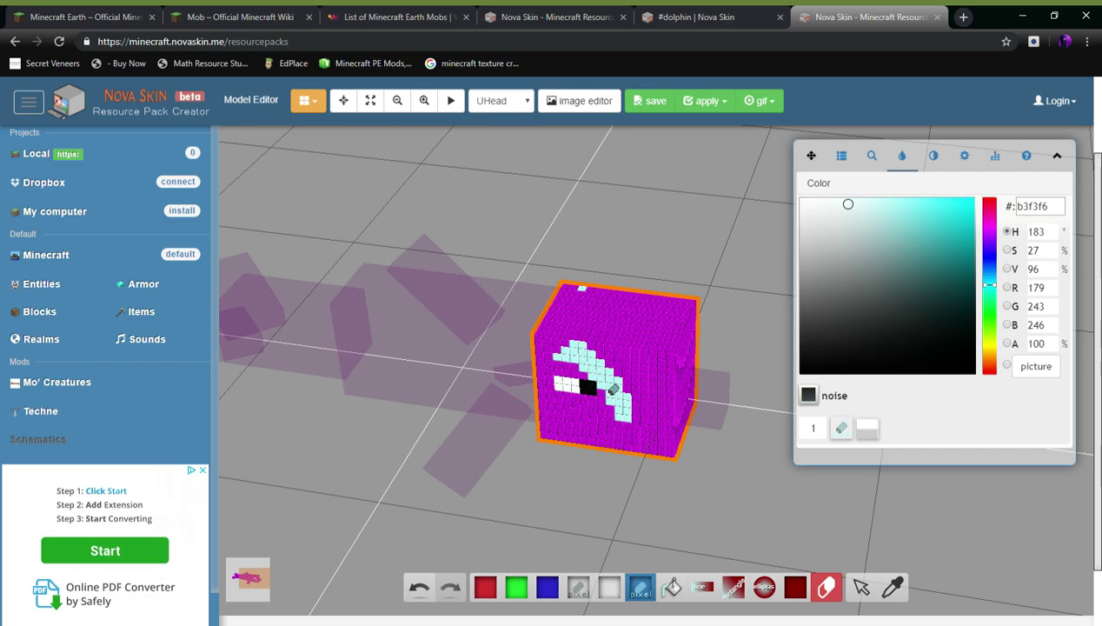
{"action": "mouse_move", "coordinate": [639, 437]}
{"action": "left_mouse_down"}
{"action": "mouse_move", "coordinate": [631, 412]}
{"action": "mouse_move", "coordinate": [633, 430]}
{"action": "left_mouse_up"}
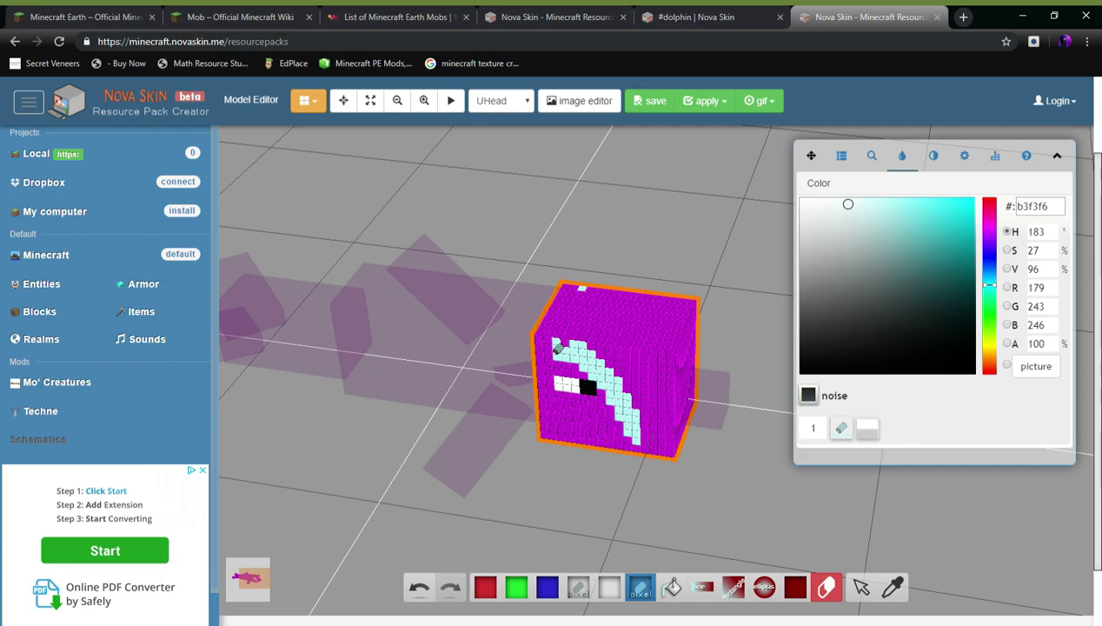
{"action": "left_click_drag", "start_coordinate": [555, 352], "coordinate": [542, 338]}
Extend and thicken the second stripe at its upper end and join both stripes with a cyan b3f3f6 band across the top of the head
{"action": "mouse_move", "coordinate": [682, 289]}
{"action": "left_mouse_down"}
{"action": "mouse_move", "coordinate": [525, 270]}
{"action": "mouse_move", "coordinate": [665, 293]}
{"action": "left_mouse_up"}
{"action": "left_click", "coordinate": [598, 292]}
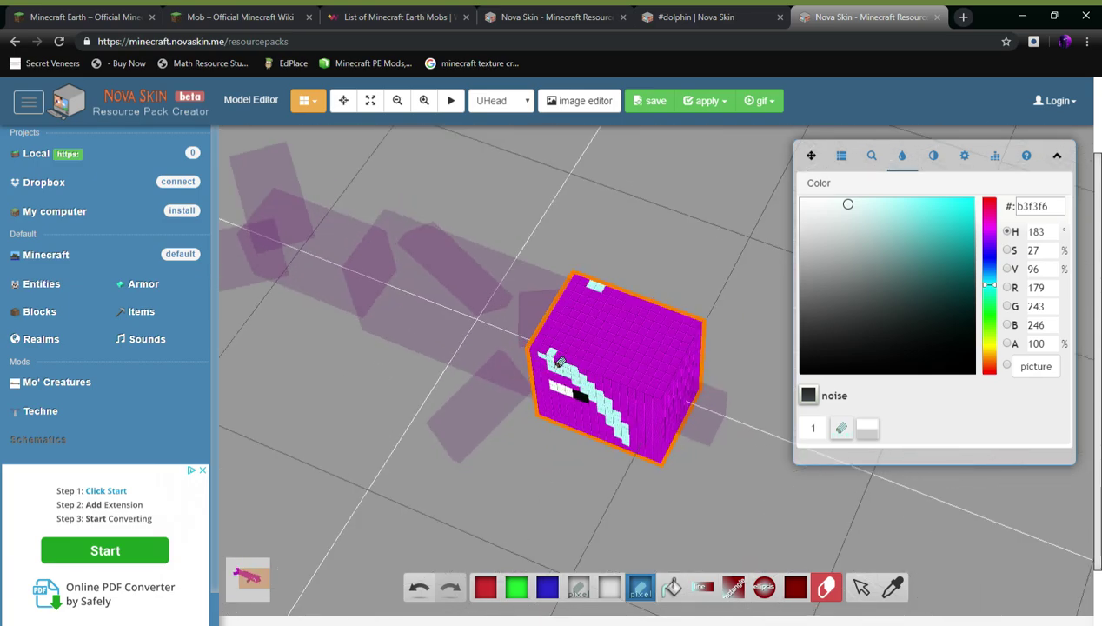
{"action": "left_click_drag", "start_coordinate": [561, 370], "coordinate": [547, 358]}
{"action": "left_click_drag", "start_coordinate": [773, 410], "coordinate": [783, 391]}
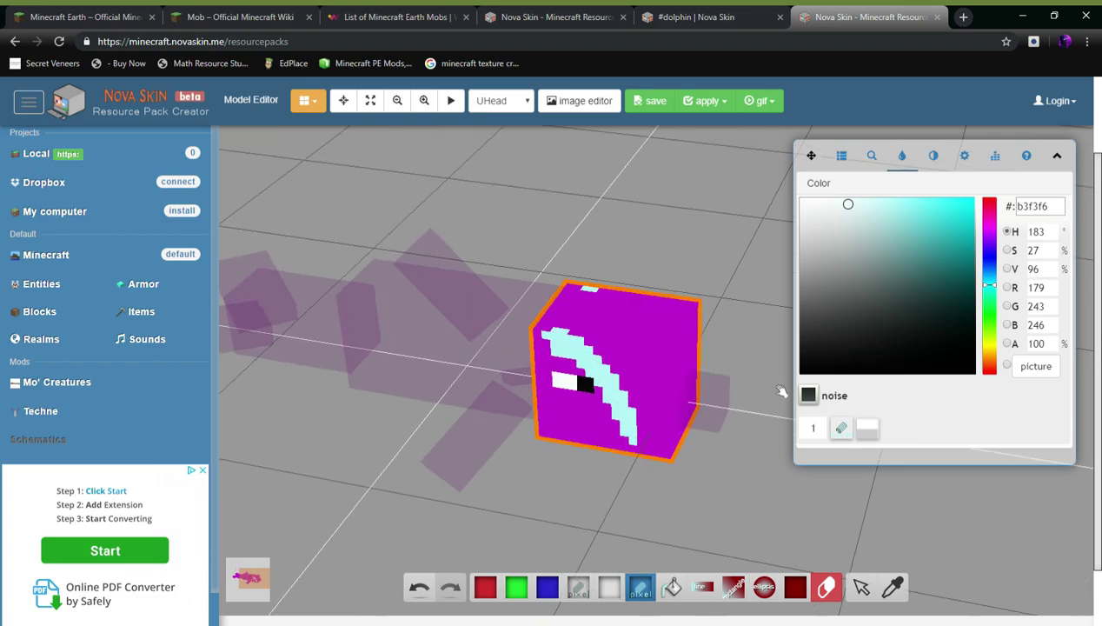
{"action": "left_click", "coordinate": [570, 331]}
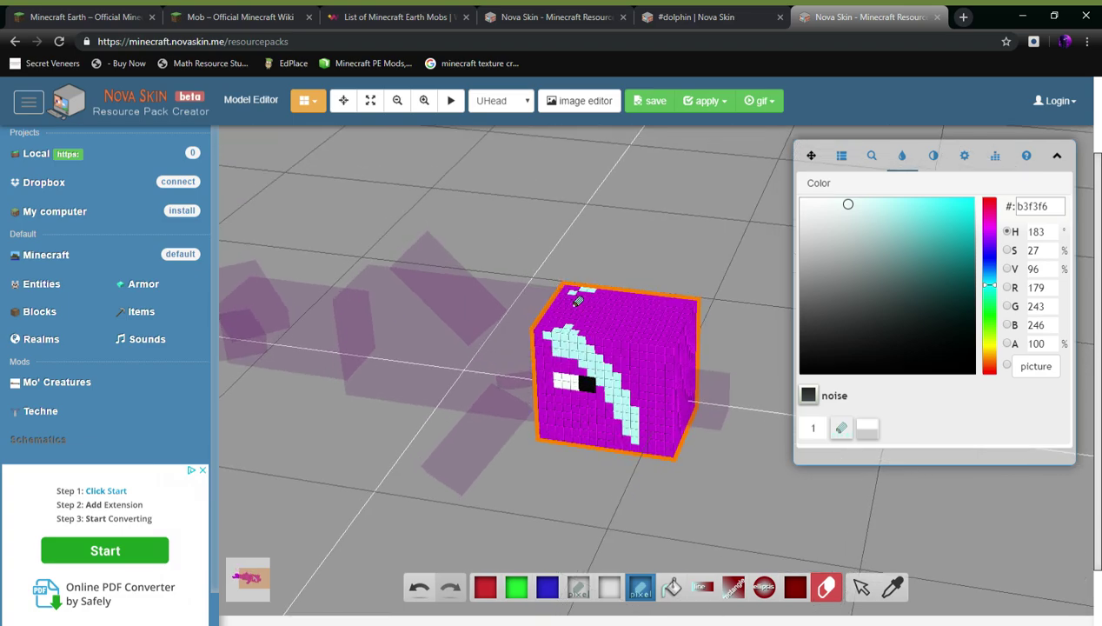
{"action": "mouse_move", "coordinate": [577, 293]}
{"action": "left_mouse_down"}
{"action": "mouse_move", "coordinate": [570, 337]}
{"action": "mouse_move", "coordinate": [586, 334]}
{"action": "mouse_move", "coordinate": [605, 301]}
{"action": "mouse_move", "coordinate": [569, 322]}
{"action": "left_mouse_up"}
{"action": "left_click_drag", "start_coordinate": [671, 266], "coordinate": [591, 341]}
Paint a symmetrical pattern of cyan b3f3f6 pixels across the upper half of the head's front face
{"action": "left_click", "coordinate": [581, 338]}
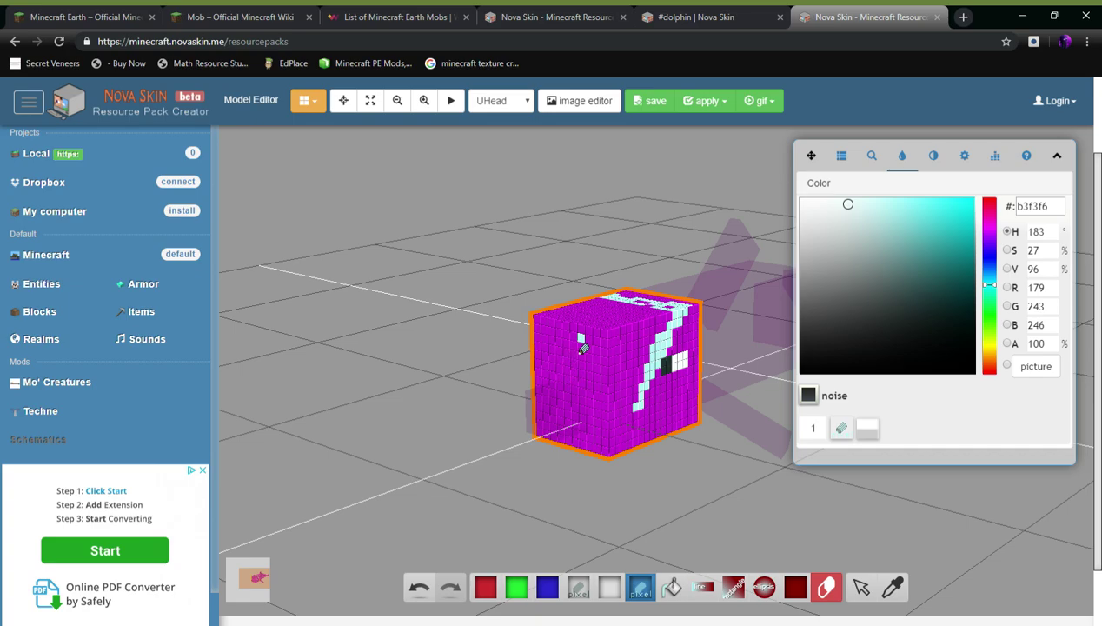
{"action": "left_click_drag", "start_coordinate": [510, 452], "coordinate": [548, 443]}
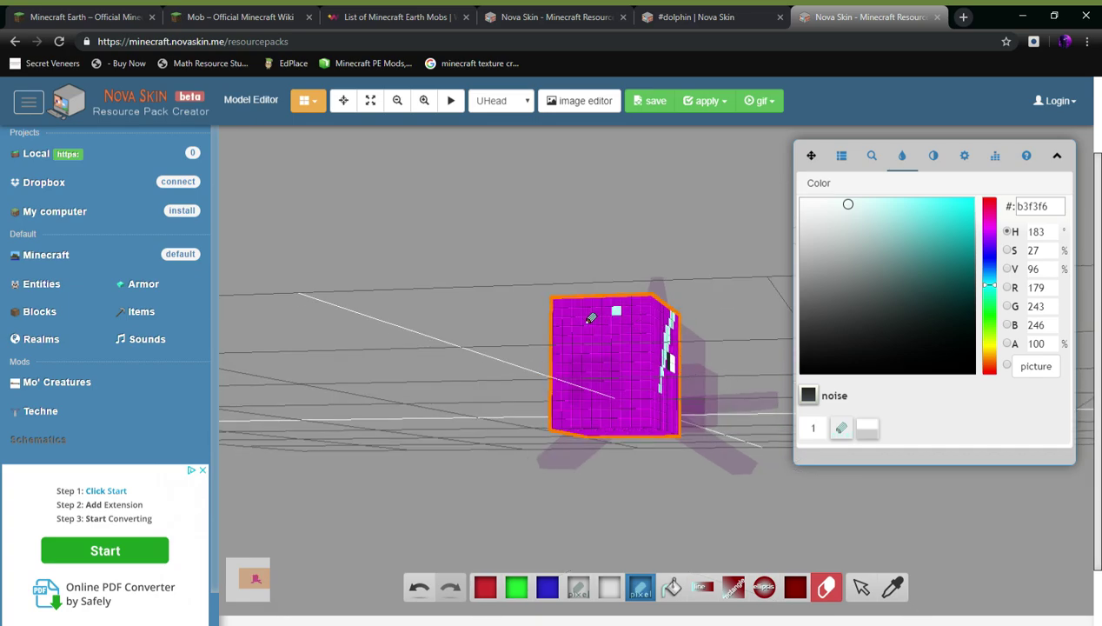
{"action": "left_click_drag", "start_coordinate": [590, 318], "coordinate": [613, 328]}
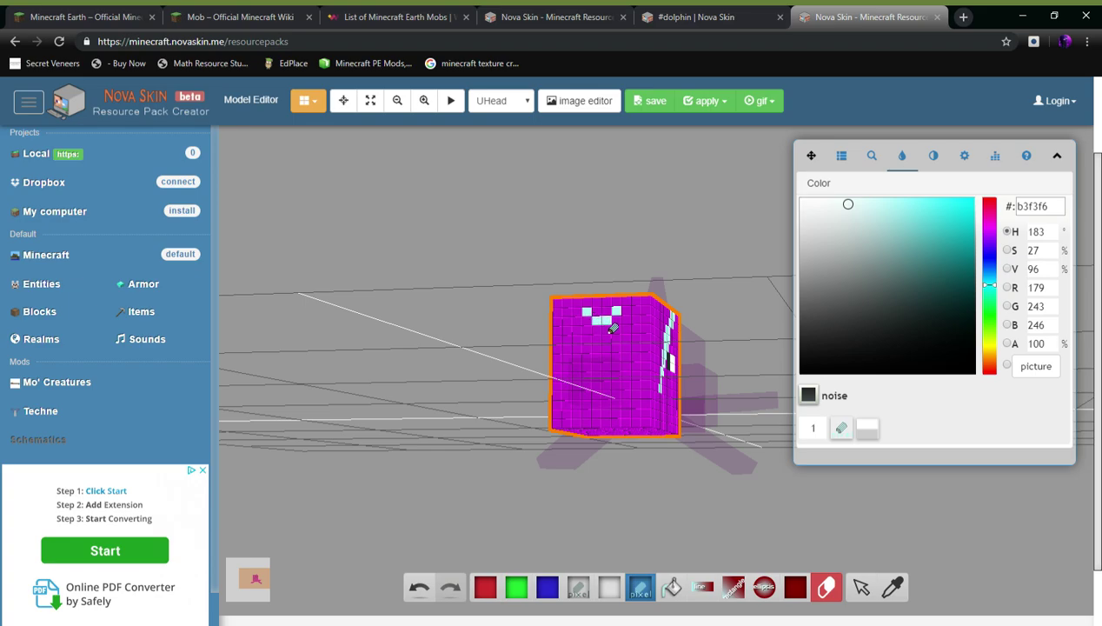
{"action": "left_click", "coordinate": [566, 304]}
{"action": "left_click", "coordinate": [636, 301]}
{"action": "left_click", "coordinate": [636, 329]}
{"action": "left_click", "coordinate": [577, 347]}
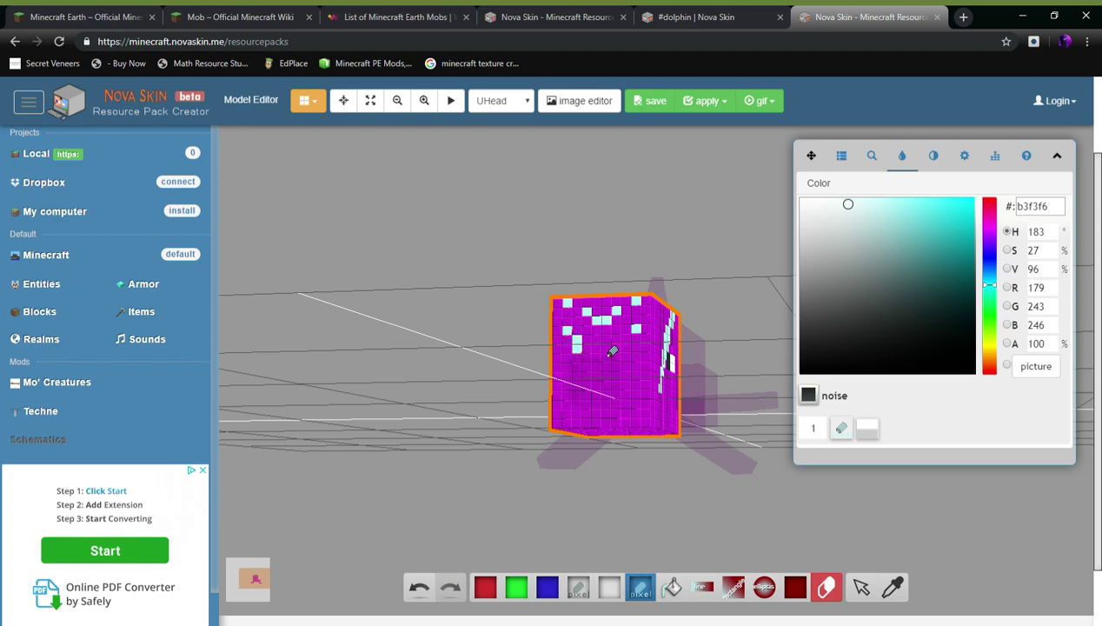
{"action": "left_click", "coordinate": [626, 339]}
Paint small cyan b3f3f6 pixel clusters in both lower corners of the head's front face
{"action": "left_click_drag", "start_coordinate": [639, 417], "coordinate": [638, 408]}
{"action": "left_click", "coordinate": [568, 423]}
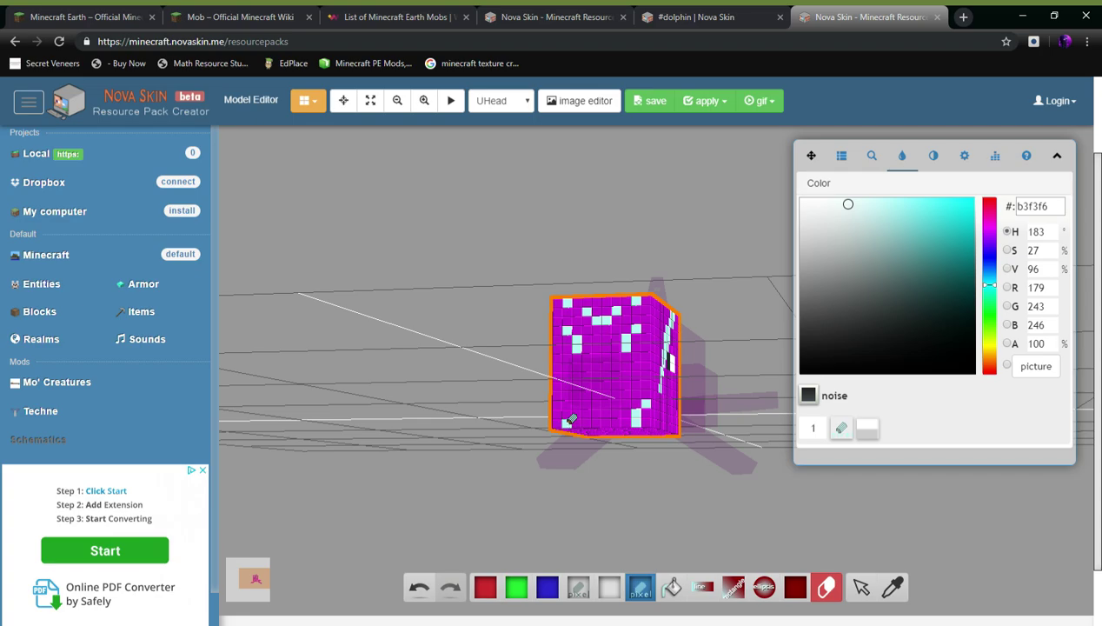
{"action": "left_click", "coordinate": [557, 406]}
{"action": "left_click", "coordinate": [576, 406]}
Add cyan b3f3f6 marks along the middle of the head's front face, in the area behind the snout
{"action": "left_click_drag", "start_coordinate": [589, 401], "coordinate": [614, 397]}
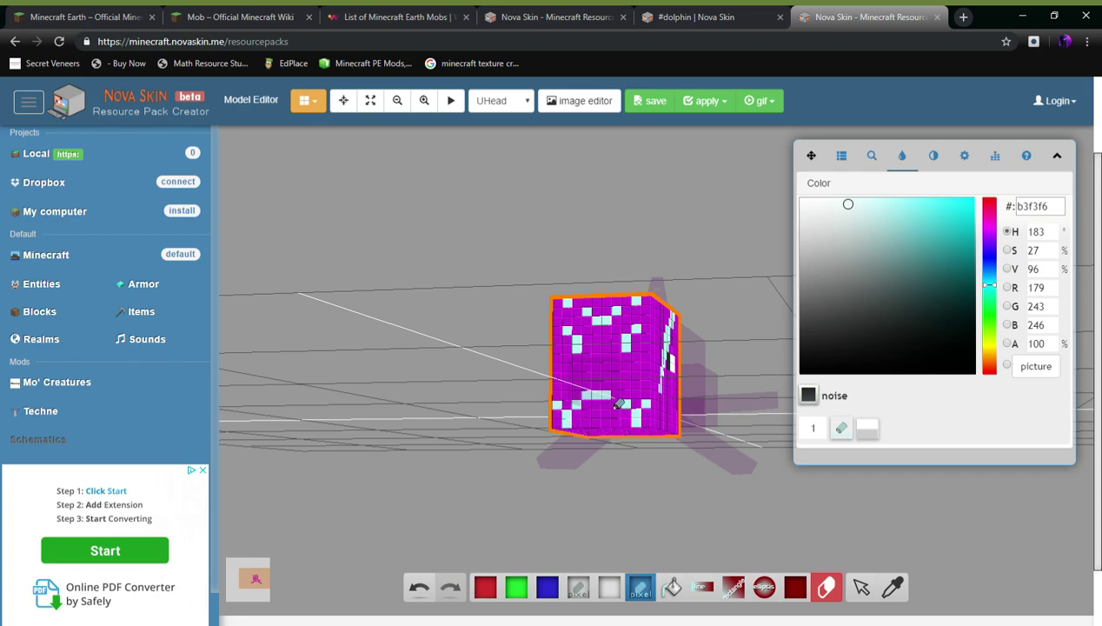
{"action": "left_click", "coordinate": [613, 398]}
{"action": "mouse_move", "coordinate": [499, 437]}
{"action": "left_mouse_down"}
{"action": "mouse_move", "coordinate": [424, 449]}
{"action": "mouse_move", "coordinate": [497, 445]}
{"action": "left_mouse_up"}
{"action": "left_click", "coordinate": [489, 436]}
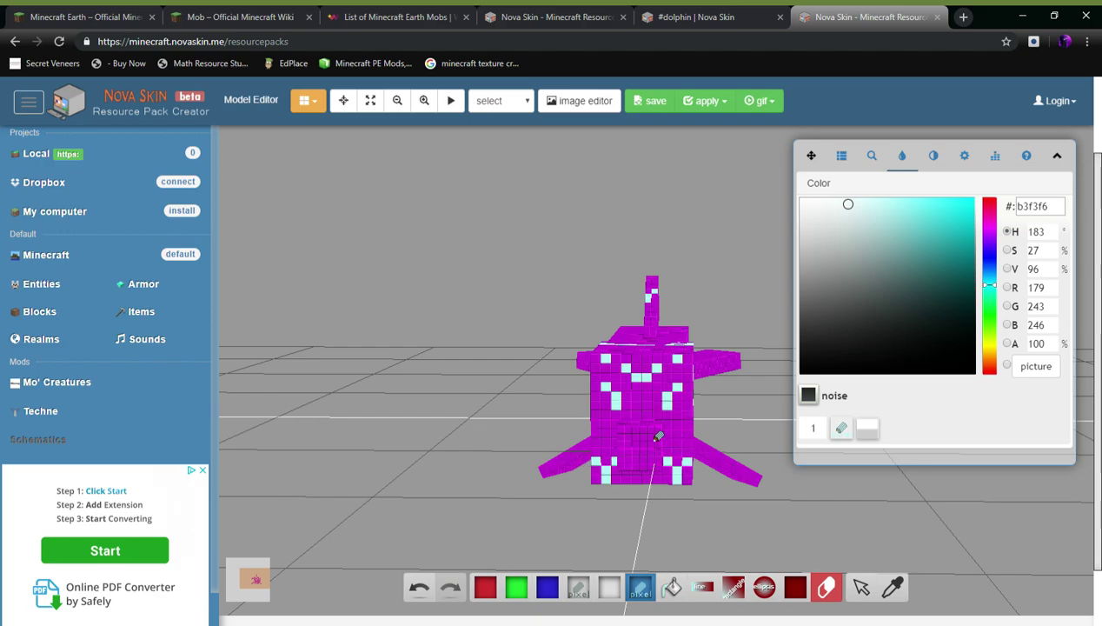
{"action": "left_click", "coordinate": [642, 407]}
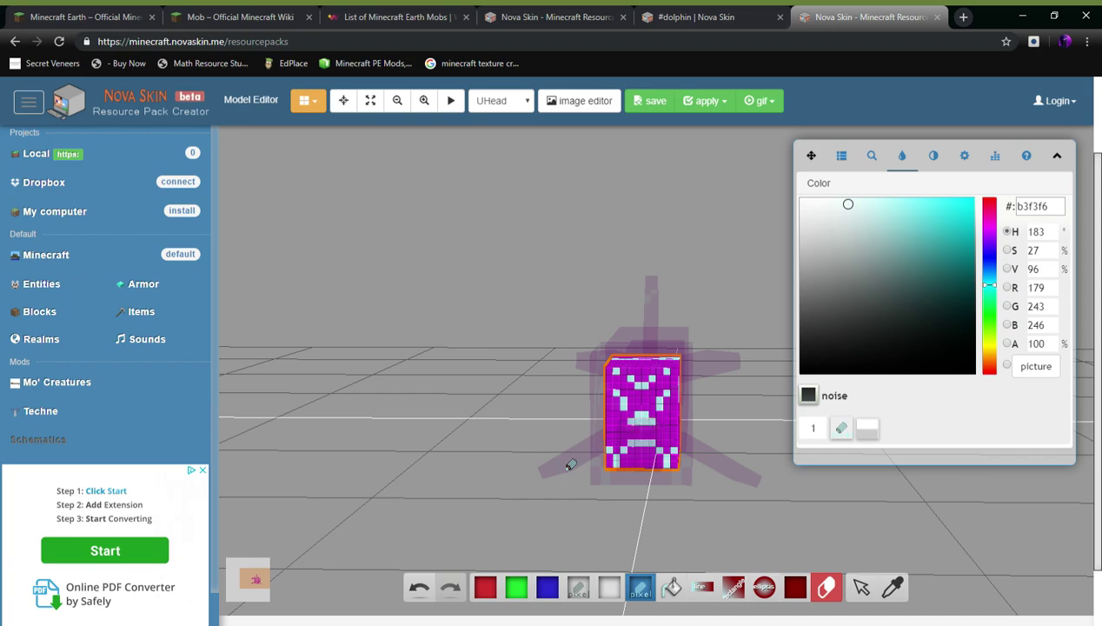
Paint a horizontal cyan b3f3f6 band below the eye on both sides of the head, running back from the diagonal stripe
{"action": "mouse_move", "coordinate": [590, 522]}
{"action": "left_mouse_down"}
{"action": "mouse_move", "coordinate": [468, 524]}
{"action": "mouse_move", "coordinate": [551, 519]}
{"action": "mouse_move", "coordinate": [507, 527]}
{"action": "mouse_move", "coordinate": [597, 469]}
{"action": "mouse_move", "coordinate": [659, 443]}
{"action": "mouse_move", "coordinate": [691, 446]}
{"action": "left_mouse_up"}
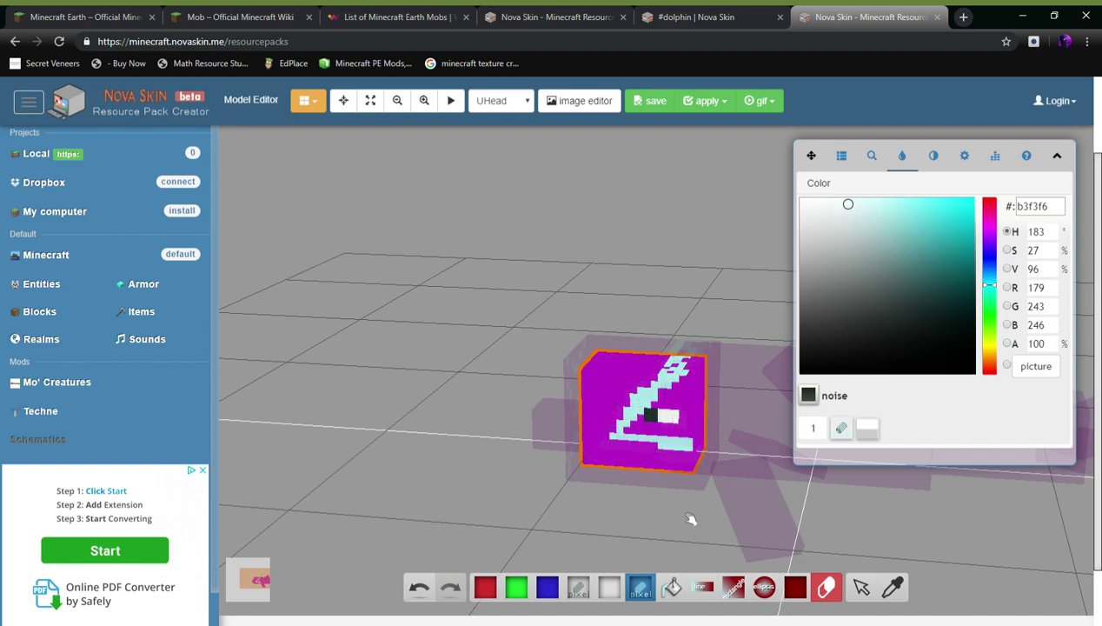
{"action": "left_click_drag", "start_coordinate": [693, 517], "coordinate": [677, 464]}
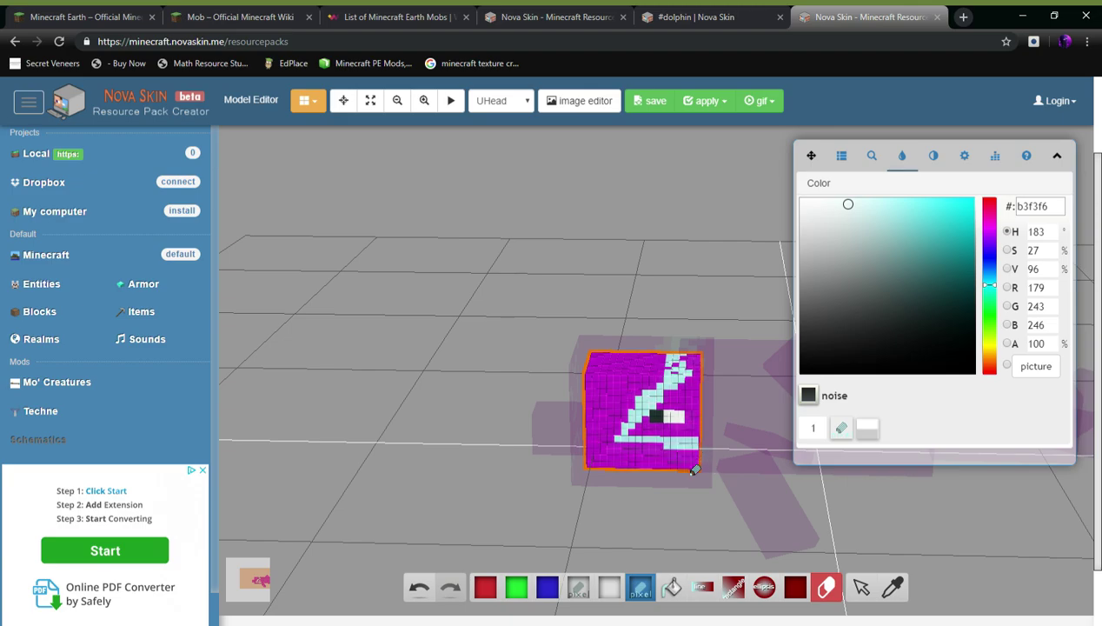
{"action": "left_click_drag", "start_coordinate": [732, 491], "coordinate": [581, 449]}
{"action": "mouse_move", "coordinate": [548, 516]}
{"action": "left_mouse_down"}
{"action": "mouse_move", "coordinate": [702, 519]}
{"action": "mouse_move", "coordinate": [691, 492]}
{"action": "mouse_move", "coordinate": [530, 519]}
{"action": "mouse_move", "coordinate": [546, 507]}
{"action": "left_mouse_up"}
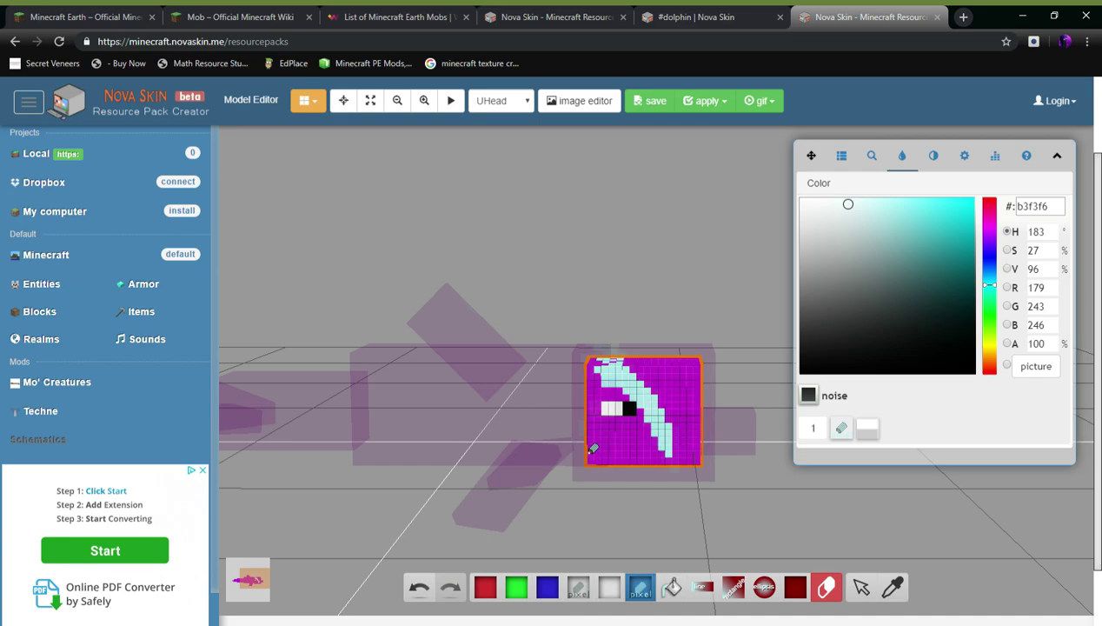
{"action": "left_click_drag", "start_coordinate": [521, 459], "coordinate": [496, 461]}
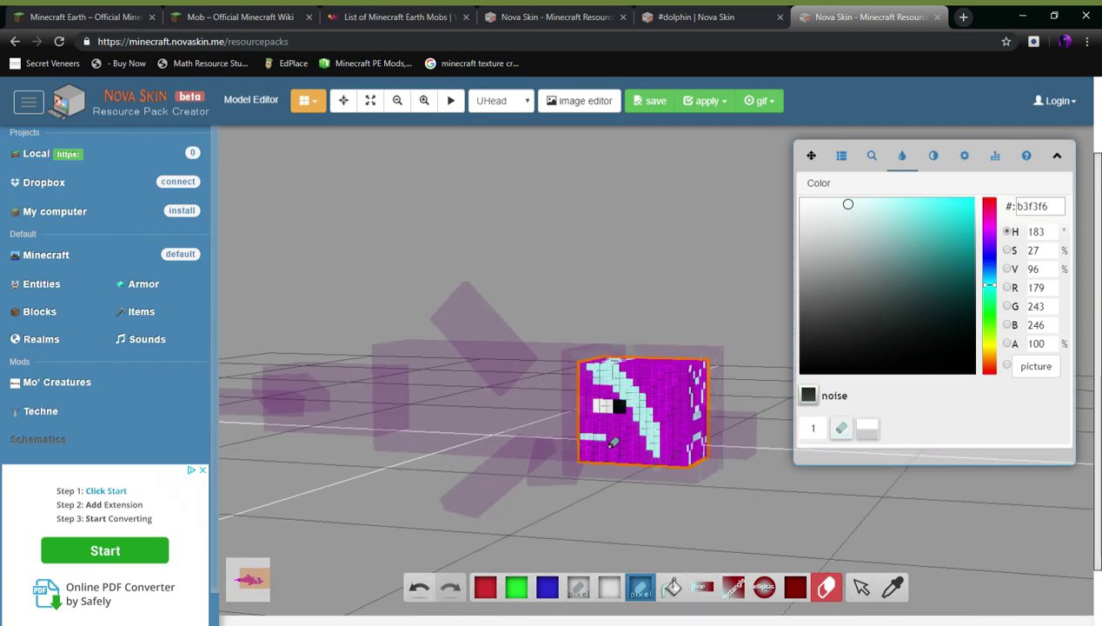
{"action": "mouse_move", "coordinate": [614, 443]}
{"action": "left_mouse_down"}
{"action": "mouse_move", "coordinate": [581, 443]}
{"action": "mouse_move", "coordinate": [633, 437]}
{"action": "left_mouse_up"}
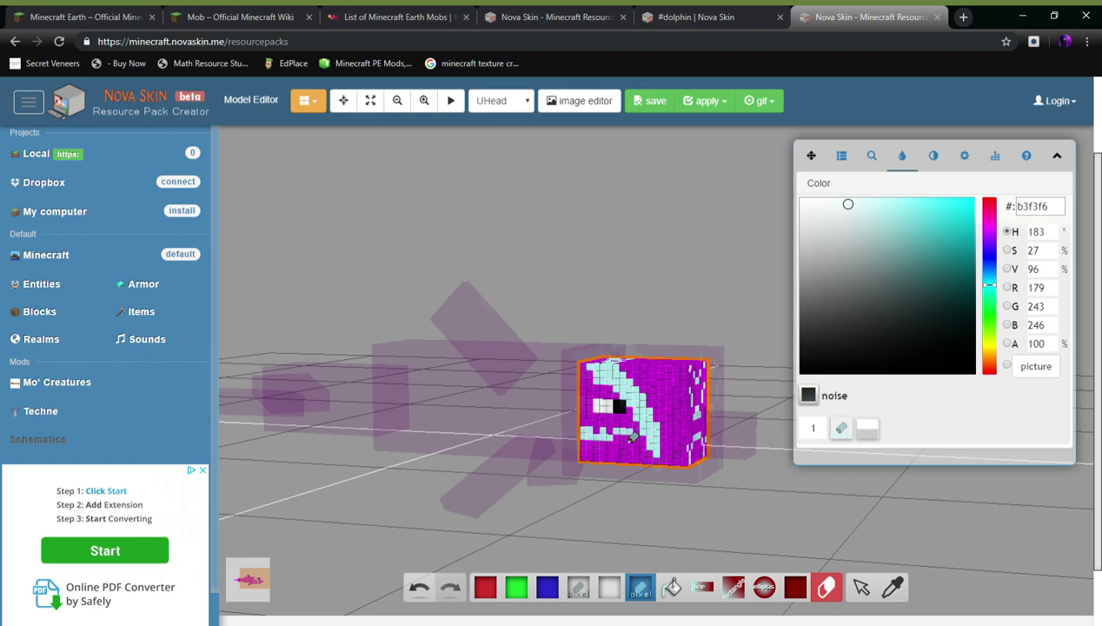
{"action": "left_click", "coordinate": [595, 431]}
{"action": "left_click", "coordinate": [610, 431]}
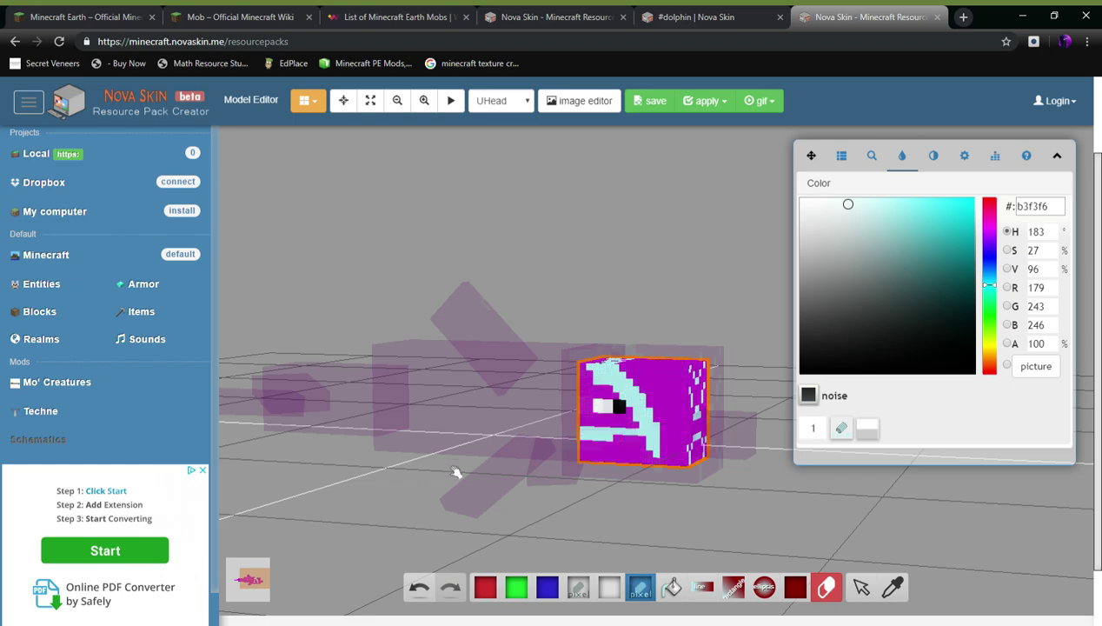
{"action": "left_click_drag", "start_coordinate": [526, 506], "coordinate": [491, 501]}
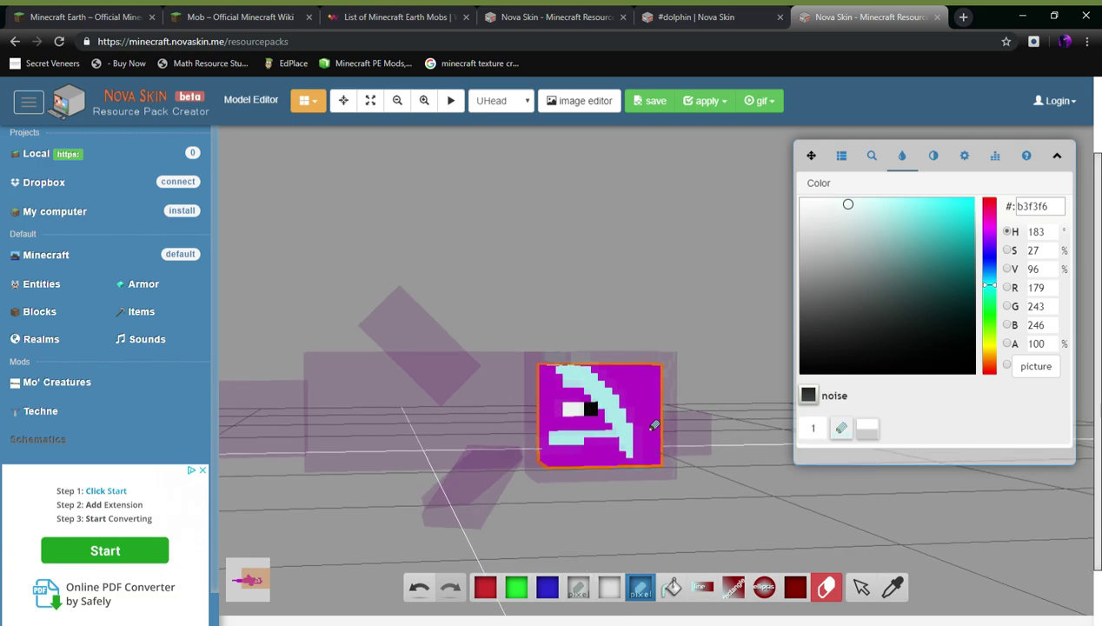
Shade parts of the cyan markings on the head's side and front face with the slightly darker cyan a6e2e5
{"action": "left_click", "coordinate": [849, 208]}
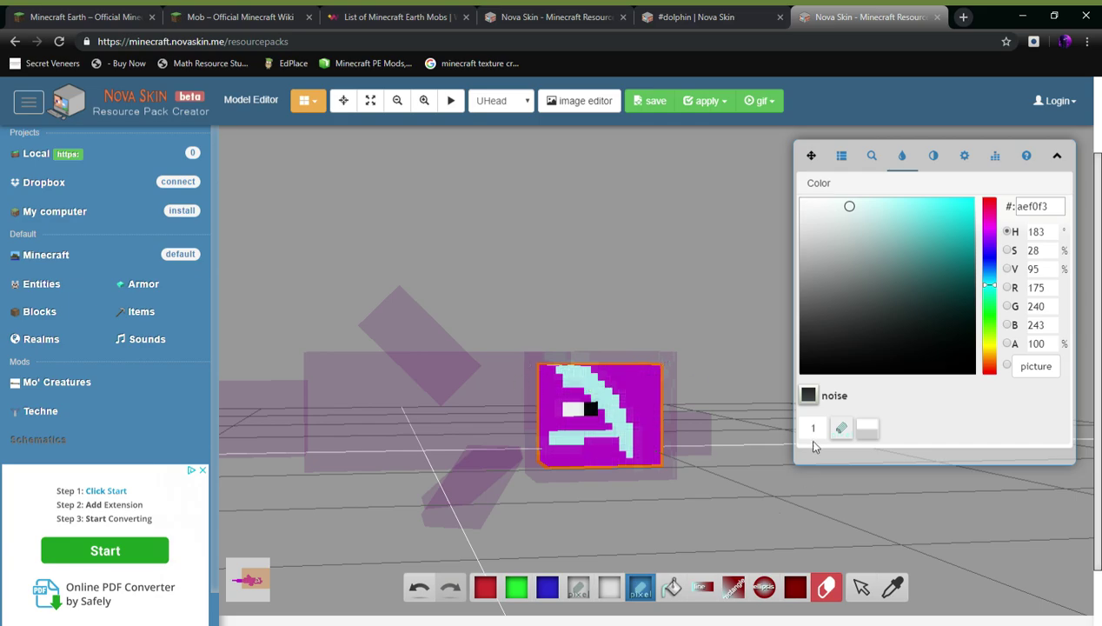
{"action": "left_click", "coordinate": [847, 215]}
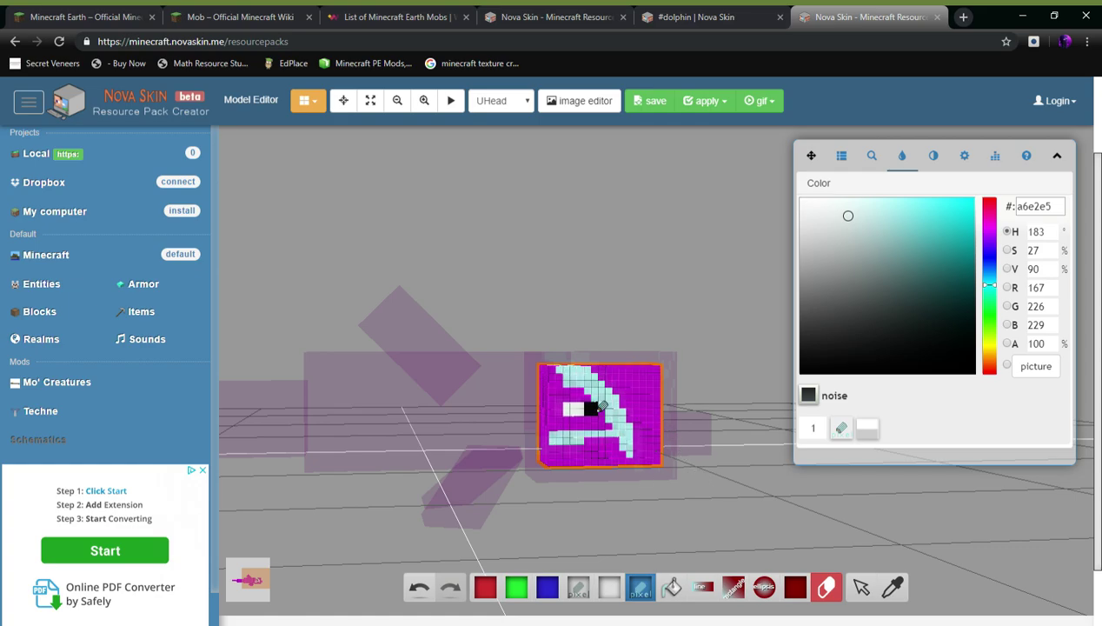
{"action": "mouse_move", "coordinate": [723, 430]}
{"action": "left_mouse_down"}
{"action": "mouse_move", "coordinate": [682, 448]}
{"action": "mouse_move", "coordinate": [515, 426]}
{"action": "mouse_move", "coordinate": [548, 443]}
{"action": "mouse_move", "coordinate": [587, 437]}
{"action": "left_mouse_up"}
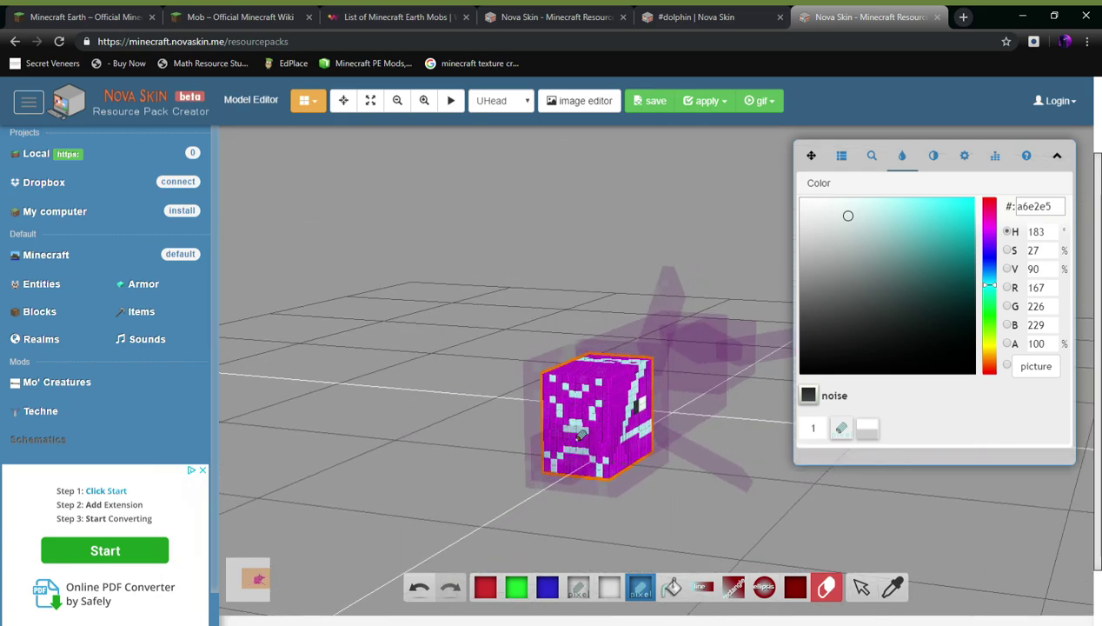
{"action": "left_click_drag", "start_coordinate": [407, 545], "coordinate": [567, 424]}
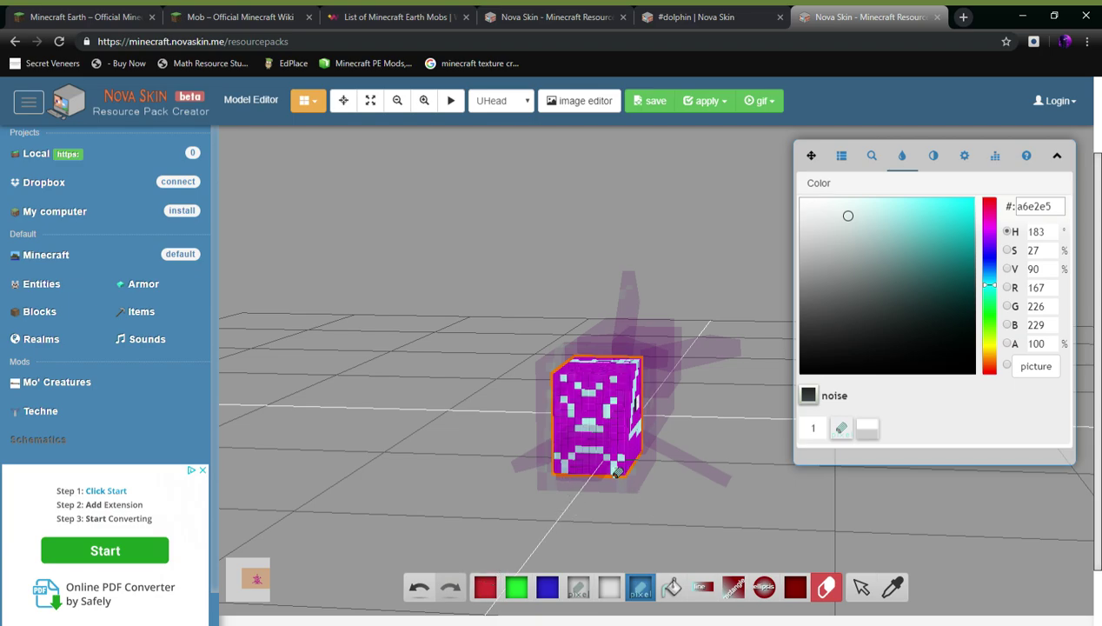
{"action": "mouse_move", "coordinate": [680, 520]}
{"action": "left_mouse_down"}
{"action": "mouse_move", "coordinate": [696, 505]}
{"action": "mouse_move", "coordinate": [657, 519]}
{"action": "left_mouse_up"}
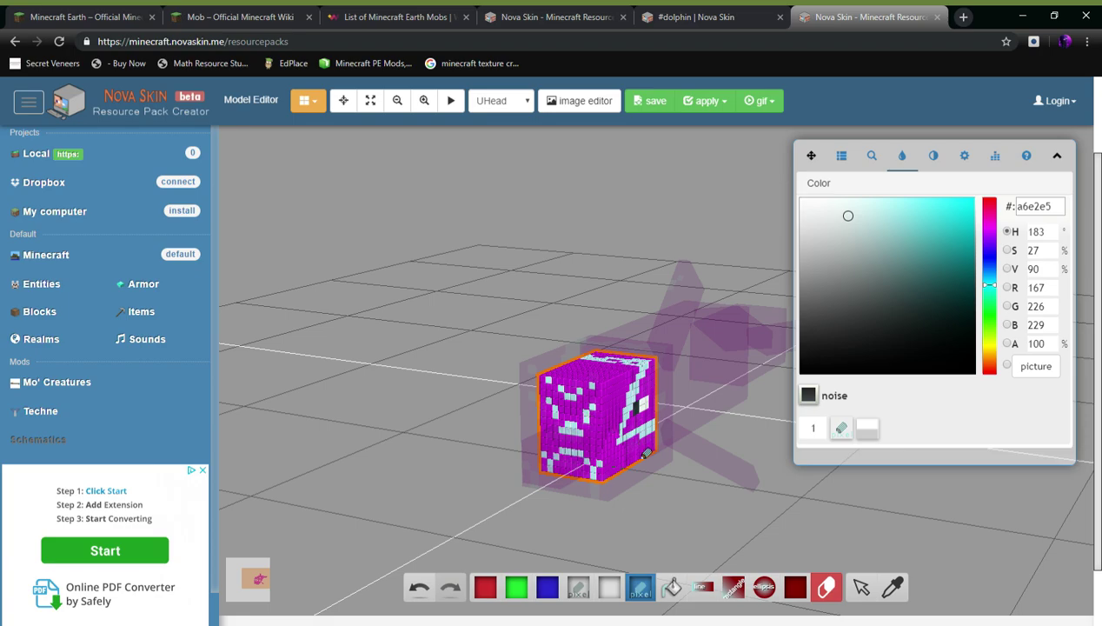
Shade the diagonal stripe and the band below the eye on the head's opposite side with cyan a6e2e5
{"action": "mouse_move", "coordinate": [698, 492]}
{"action": "left_mouse_down"}
{"action": "mouse_move", "coordinate": [657, 485]}
{"action": "mouse_move", "coordinate": [654, 461]}
{"action": "left_mouse_up"}
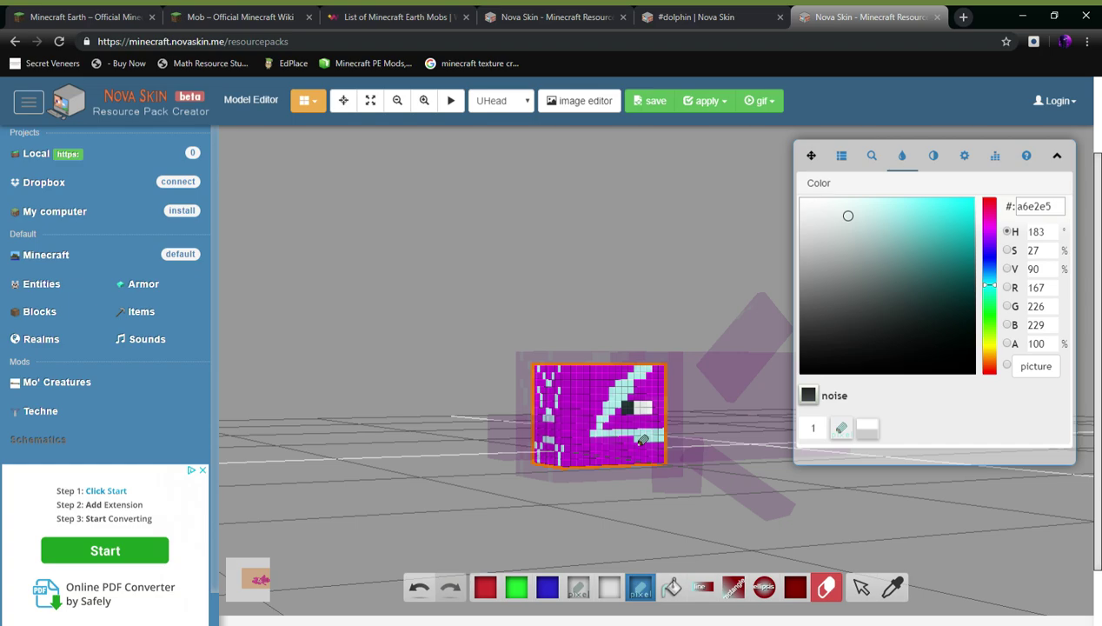
{"action": "left_click_drag", "start_coordinate": [627, 438], "coordinate": [591, 440]}
{"action": "left_click_drag", "start_coordinate": [623, 393], "coordinate": [643, 370]}
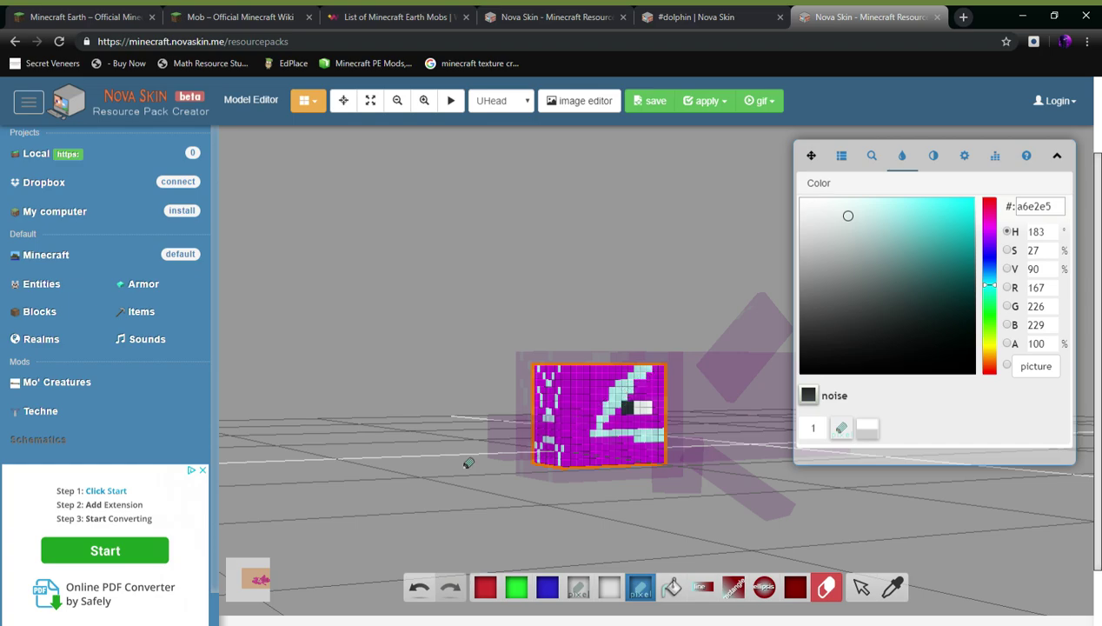
{"action": "left_click_drag", "start_coordinate": [386, 507], "coordinate": [364, 510]}
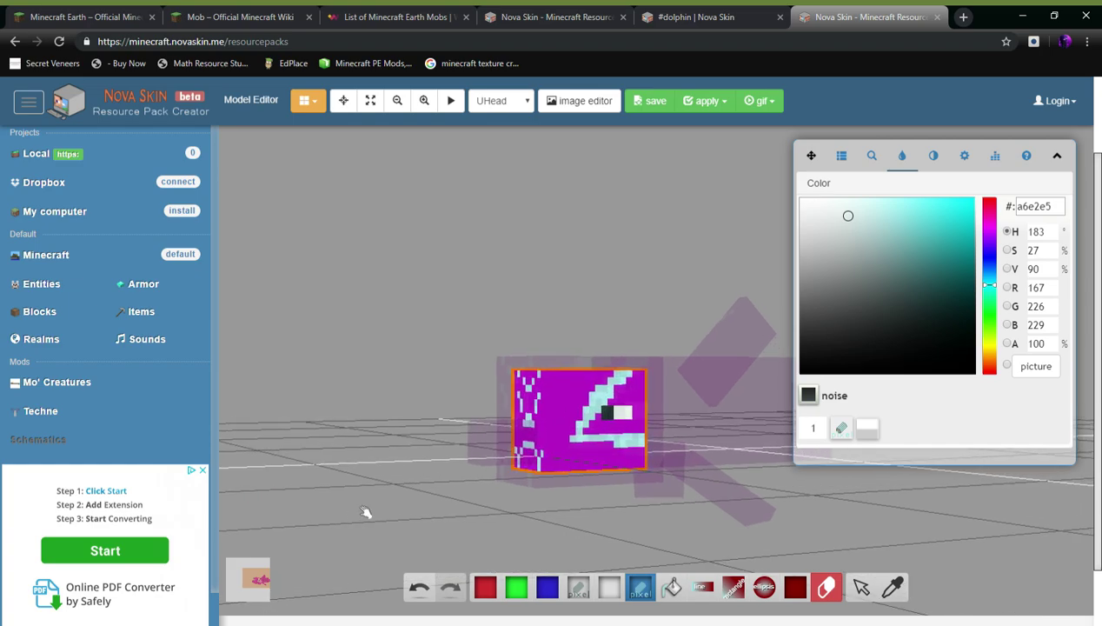
Add darker cyan 99d4d7 pixels to the markings on both sides of the head, including a short downward notch under the eye band
{"action": "left_click", "coordinate": [850, 226]}
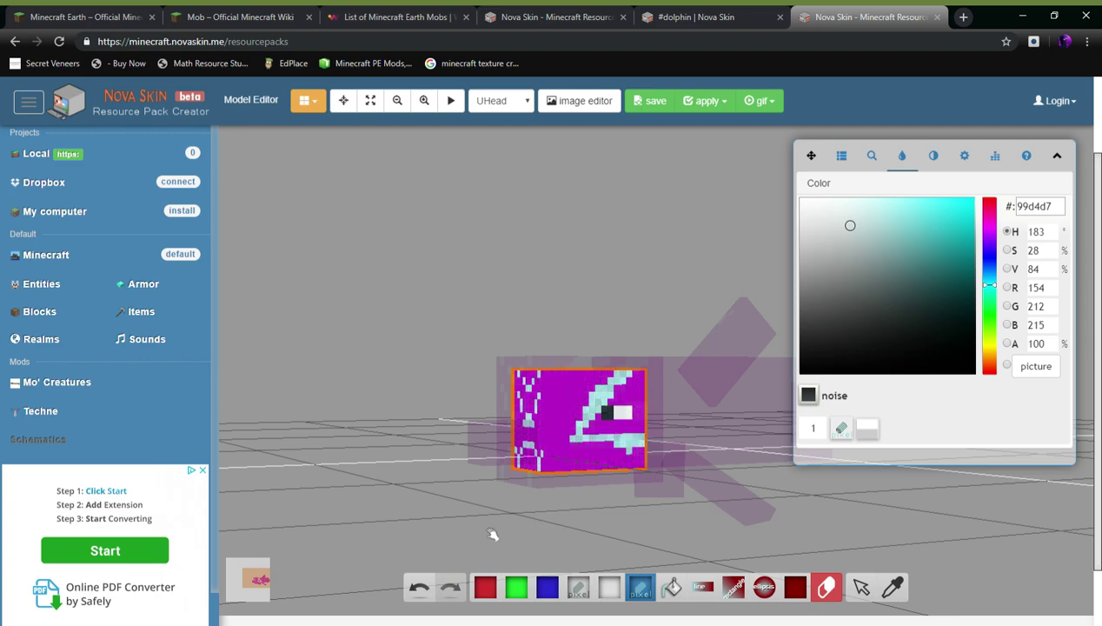
{"action": "left_click_drag", "start_coordinate": [507, 530], "coordinate": [665, 521]}
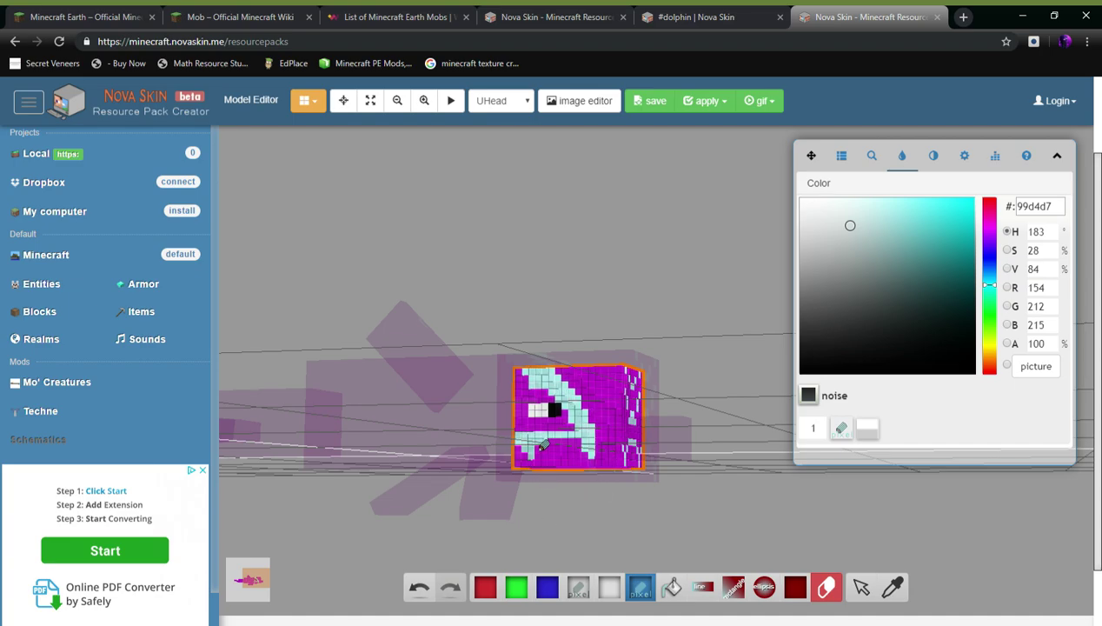
{"action": "left_click_drag", "start_coordinate": [594, 521], "coordinate": [572, 515]}
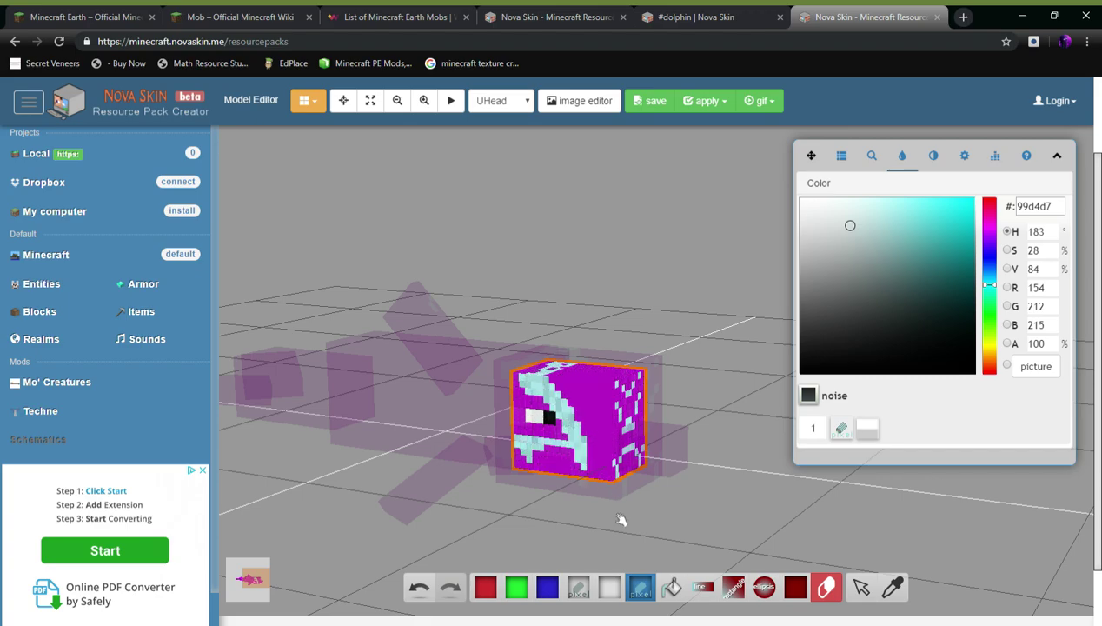
{"action": "left_click_drag", "start_coordinate": [623, 519], "coordinate": [699, 546]}
Isolate the snout and paint a diagonal line of cyan 99d4d7 pixels on one side, plus a band and small marks on its front
{"action": "left_click", "coordinate": [704, 552]}
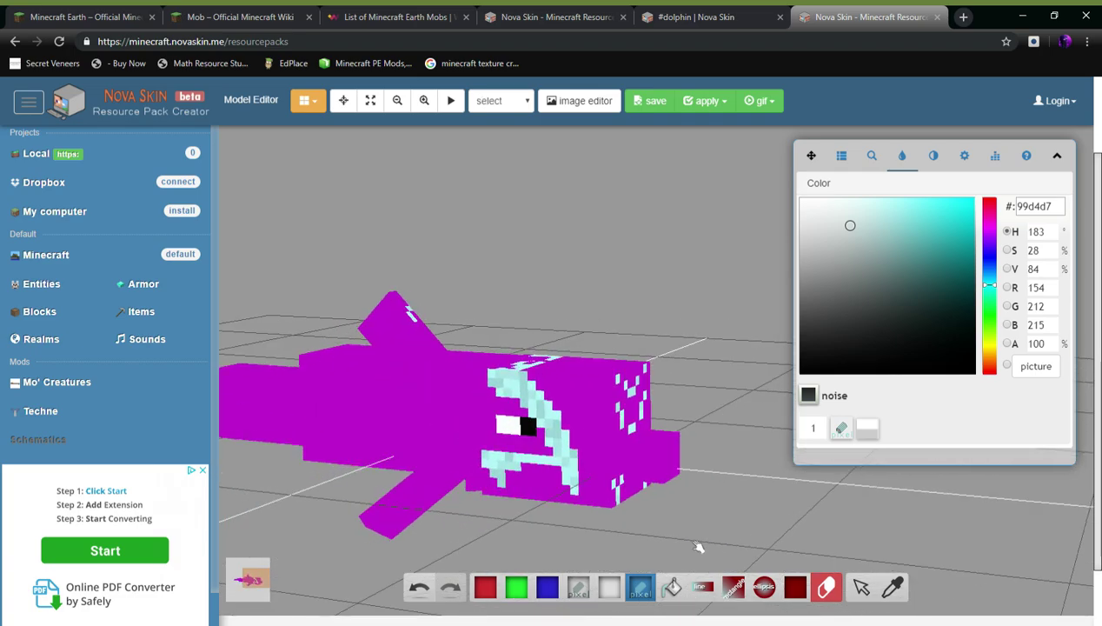
{"action": "left_click", "coordinate": [658, 451]}
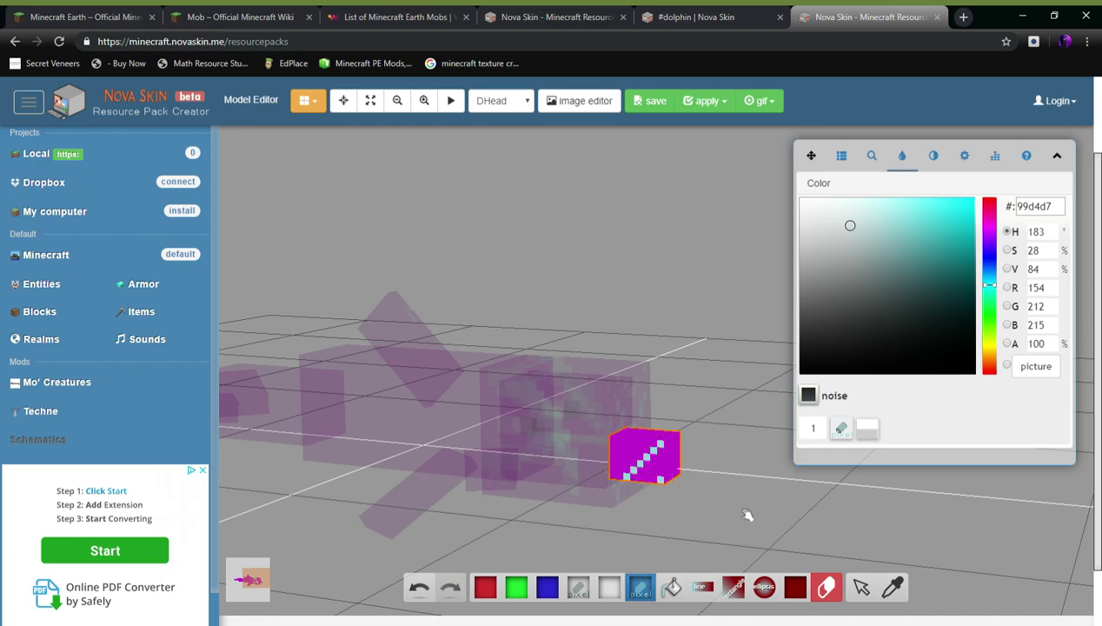
{"action": "left_click_drag", "start_coordinate": [746, 512], "coordinate": [633, 480]}
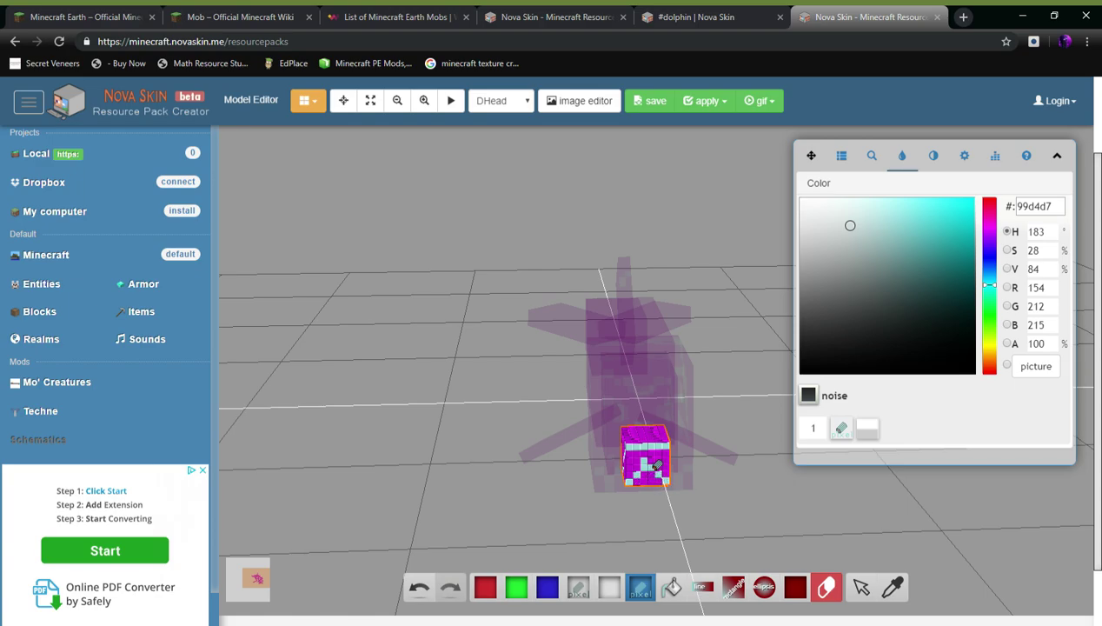
Paint a matching diagonal line of cyan 99d4d7 pixels on the snout's opposite side and show the whole dolphin again
{"action": "left_click_drag", "start_coordinate": [740, 502], "coordinate": [628, 450]}
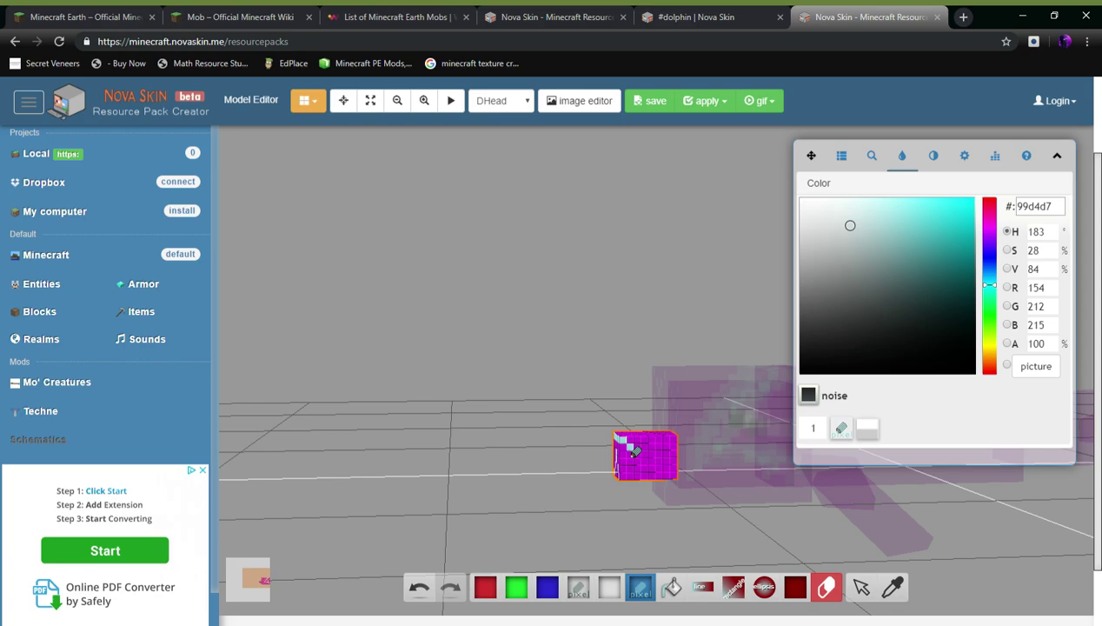
{"action": "left_click_drag", "start_coordinate": [647, 465], "coordinate": [657, 472]}
{"action": "left_click_drag", "start_coordinate": [654, 529], "coordinate": [847, 528]}
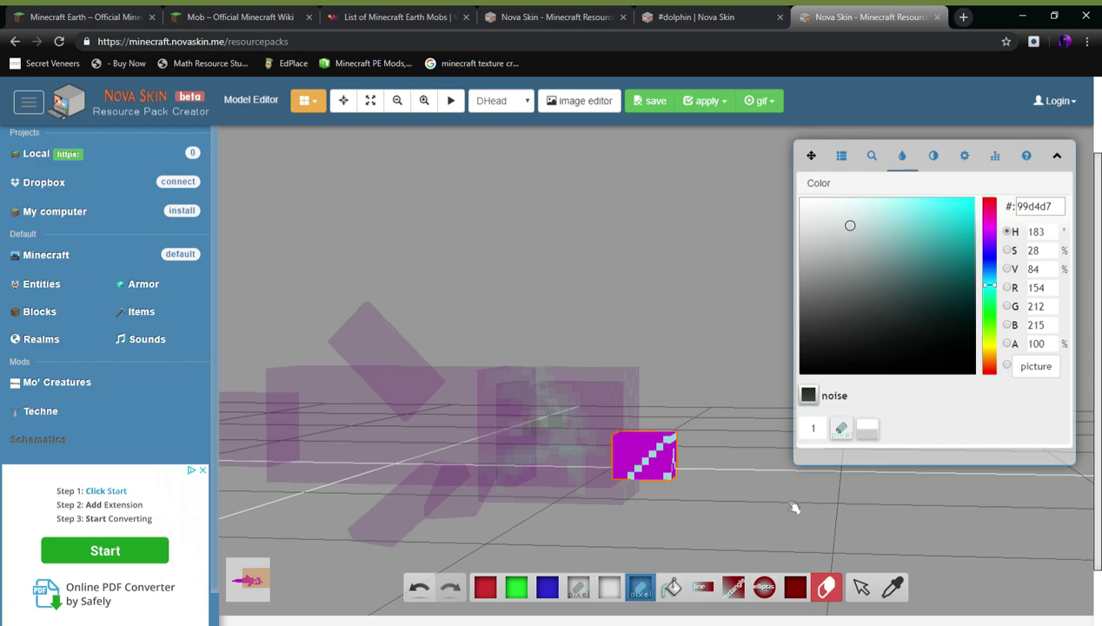
{"action": "scroll", "coordinate": [732, 406], "scroll_direction": "down", "scroll_amount": 3}
{"action": "left_click", "coordinate": [733, 419]}
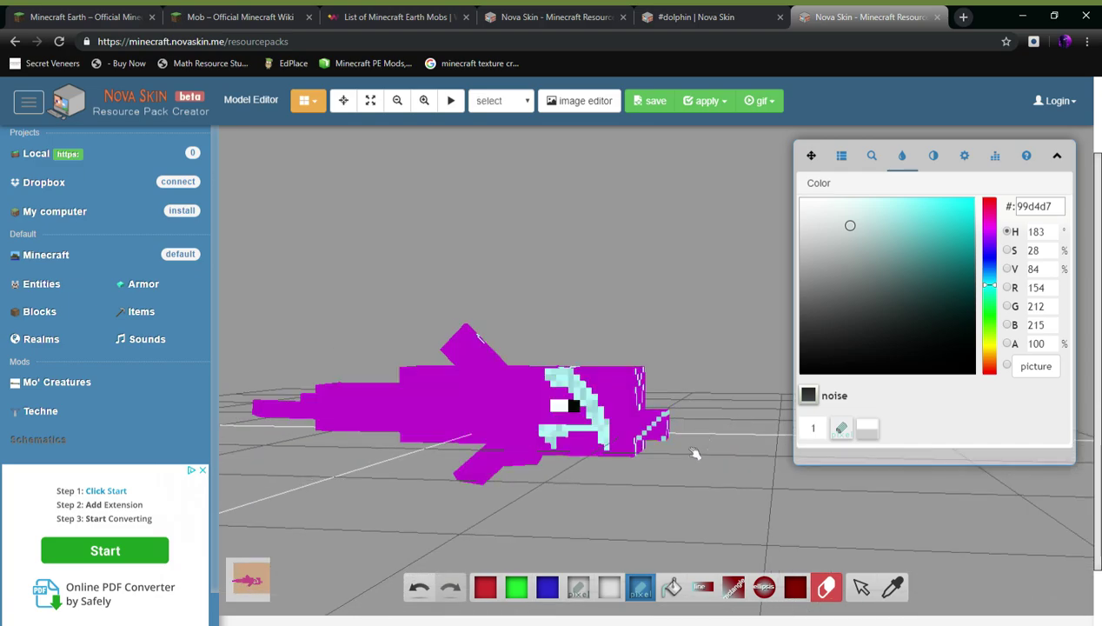
Sample the body purple, darken it to a823b3 and scatter shading pixels over both sides of the head and body
{"action": "left_click_drag", "start_coordinate": [711, 509], "coordinate": [766, 516]}
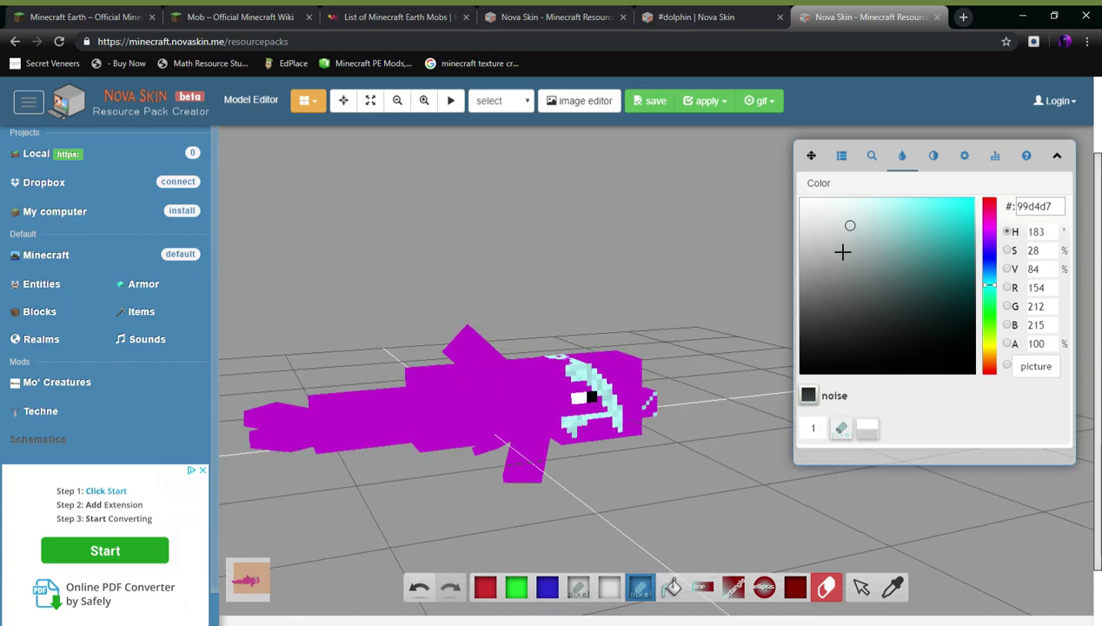
{"action": "right_click", "coordinate": [499, 434]}
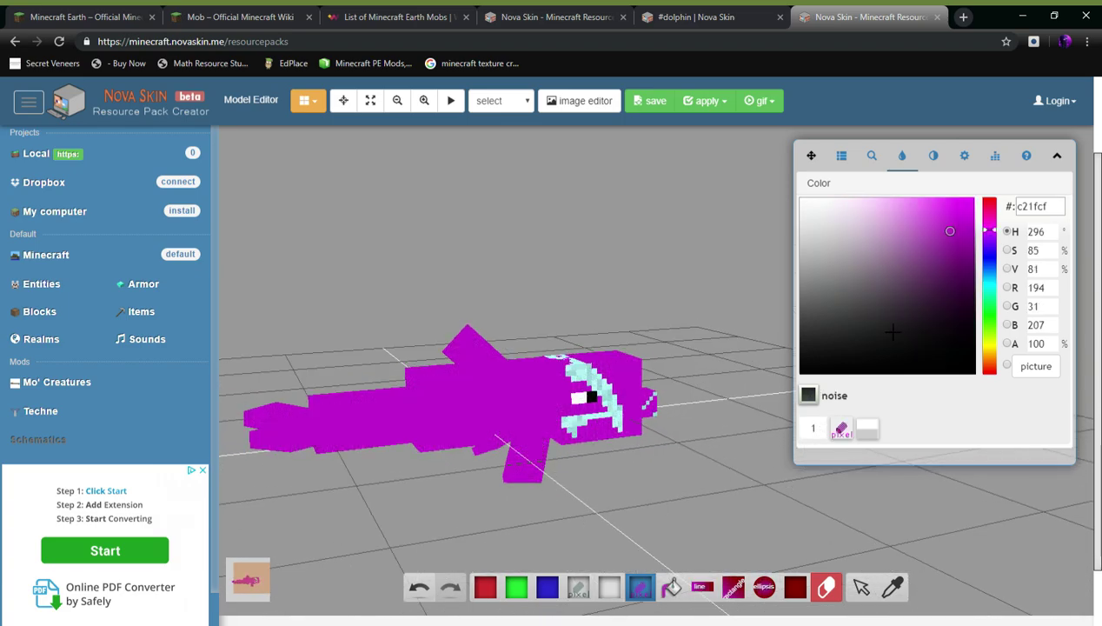
{"action": "left_click", "coordinate": [940, 250]}
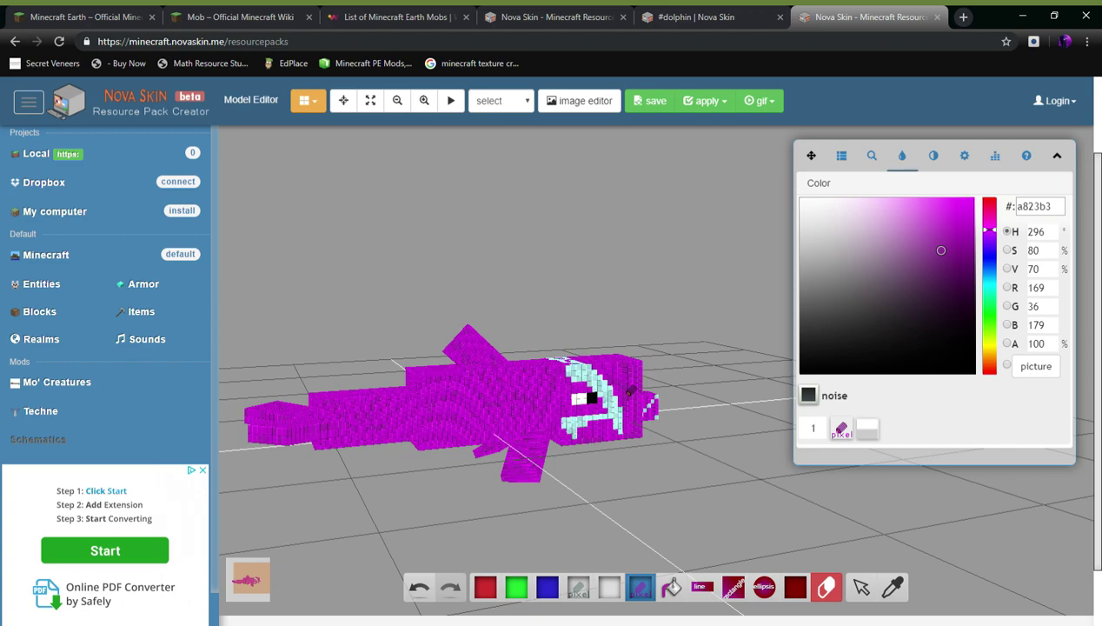
{"action": "left_click_drag", "start_coordinate": [701, 369], "coordinate": [556, 438]}
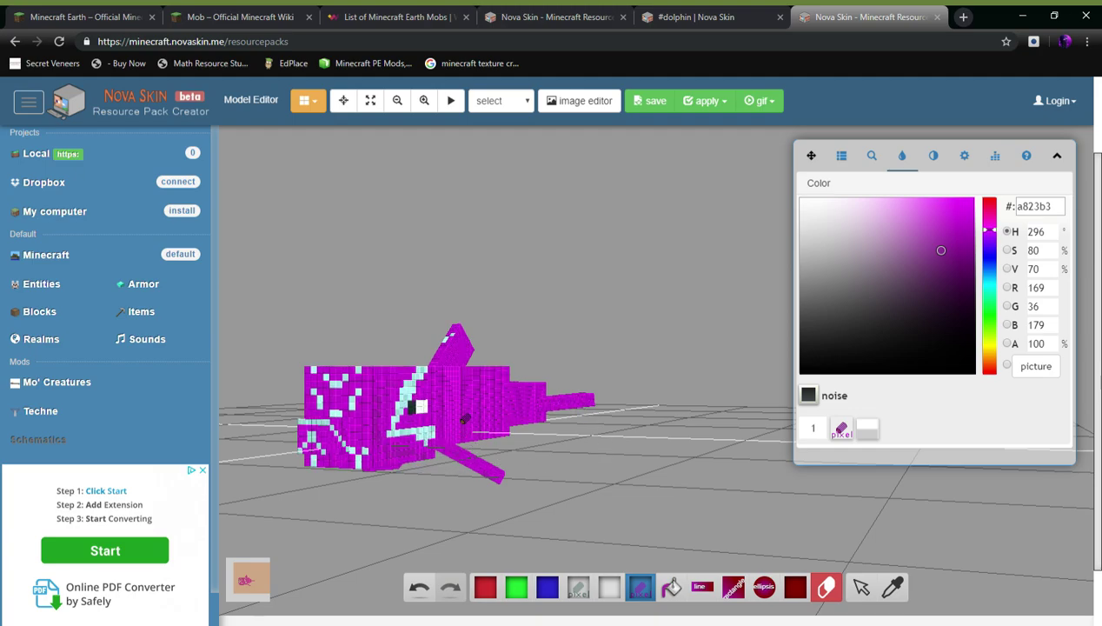
{"action": "left_click_drag", "start_coordinate": [655, 497], "coordinate": [586, 500]}
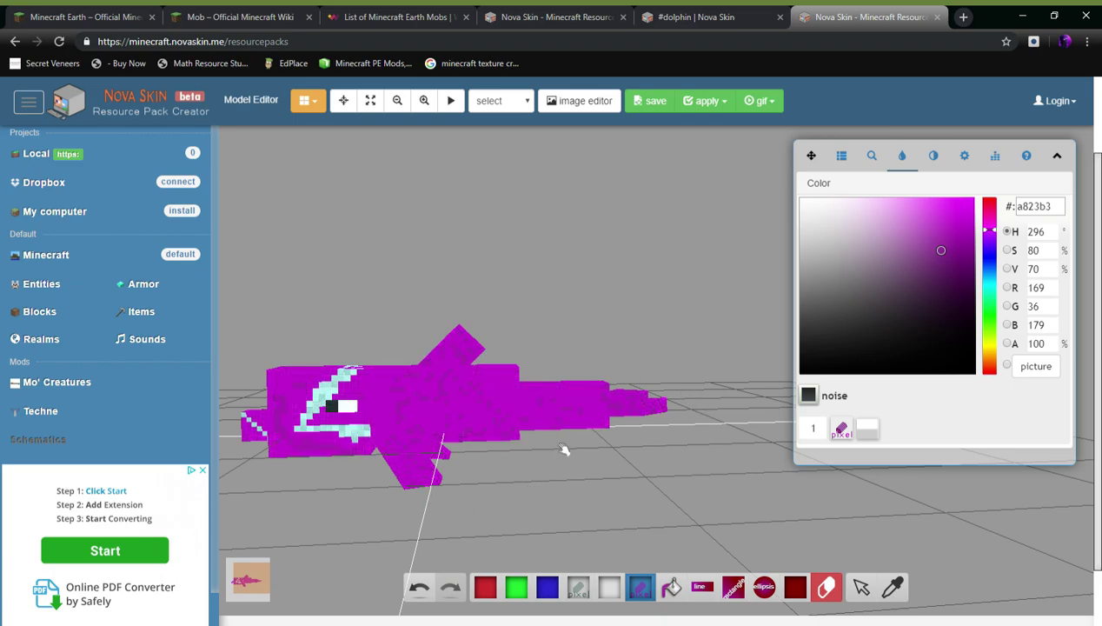
Scatter darker purple a823b3 shading pixels over the dolphin's back, fins and tail flukes
{"action": "left_click_drag", "start_coordinate": [663, 470], "coordinate": [581, 466]}
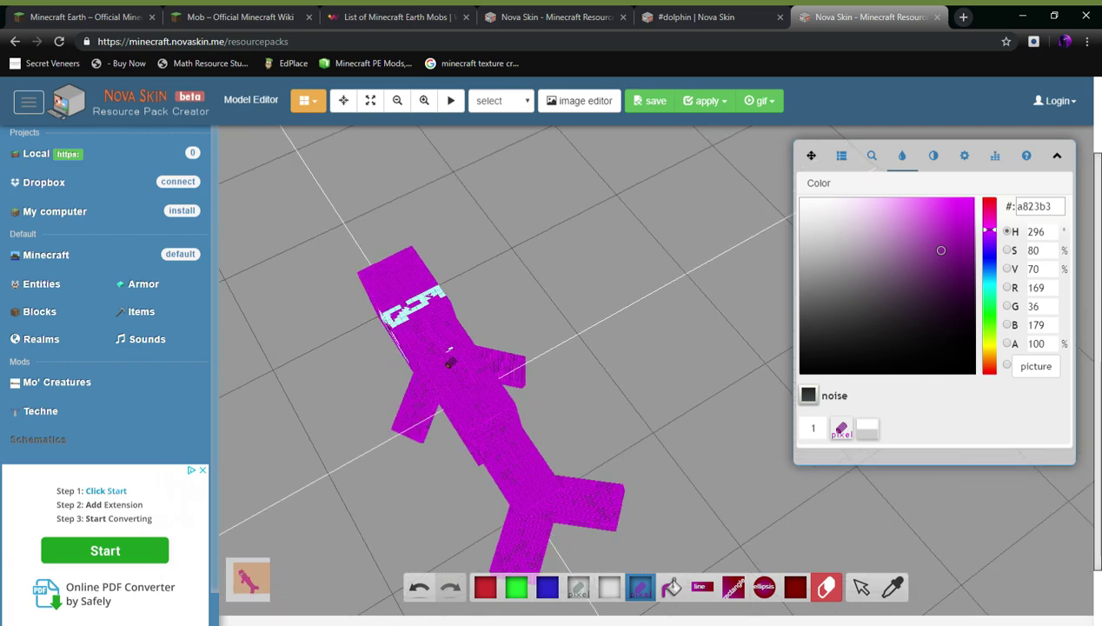
{"action": "mouse_move", "coordinate": [684, 424]}
{"action": "left_mouse_down"}
{"action": "mouse_move", "coordinate": [793, 391]}
{"action": "mouse_move", "coordinate": [843, 403]}
{"action": "left_mouse_up"}
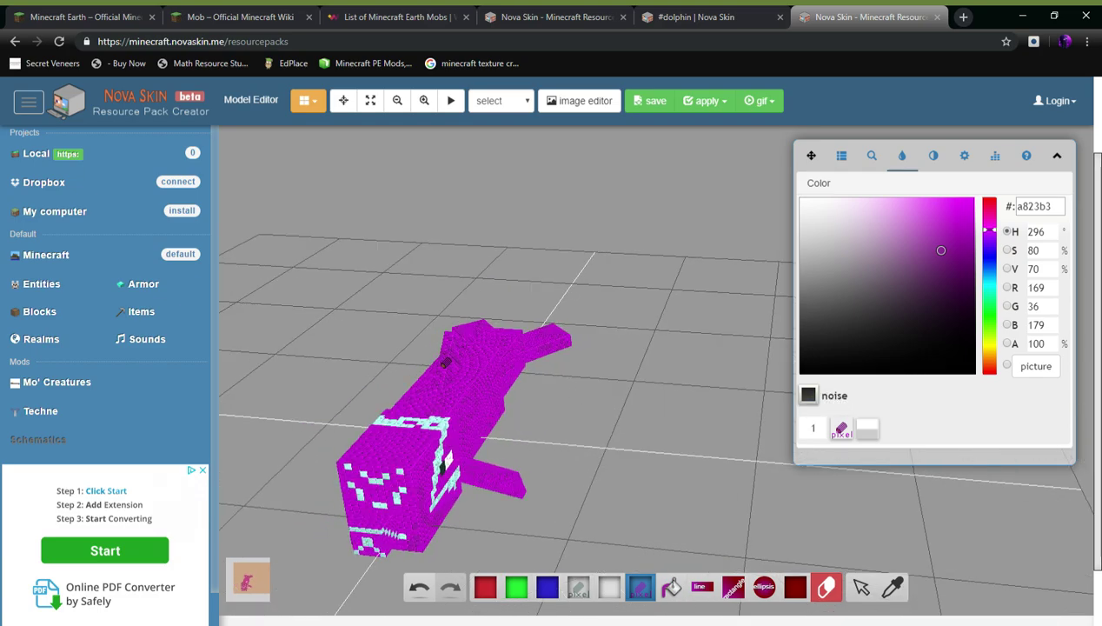
{"action": "mouse_move", "coordinate": [613, 414]}
{"action": "left_mouse_down"}
{"action": "mouse_move", "coordinate": [669, 402]}
{"action": "mouse_move", "coordinate": [623, 398]}
{"action": "mouse_move", "coordinate": [661, 399]}
{"action": "mouse_move", "coordinate": [508, 427]}
{"action": "left_mouse_up"}
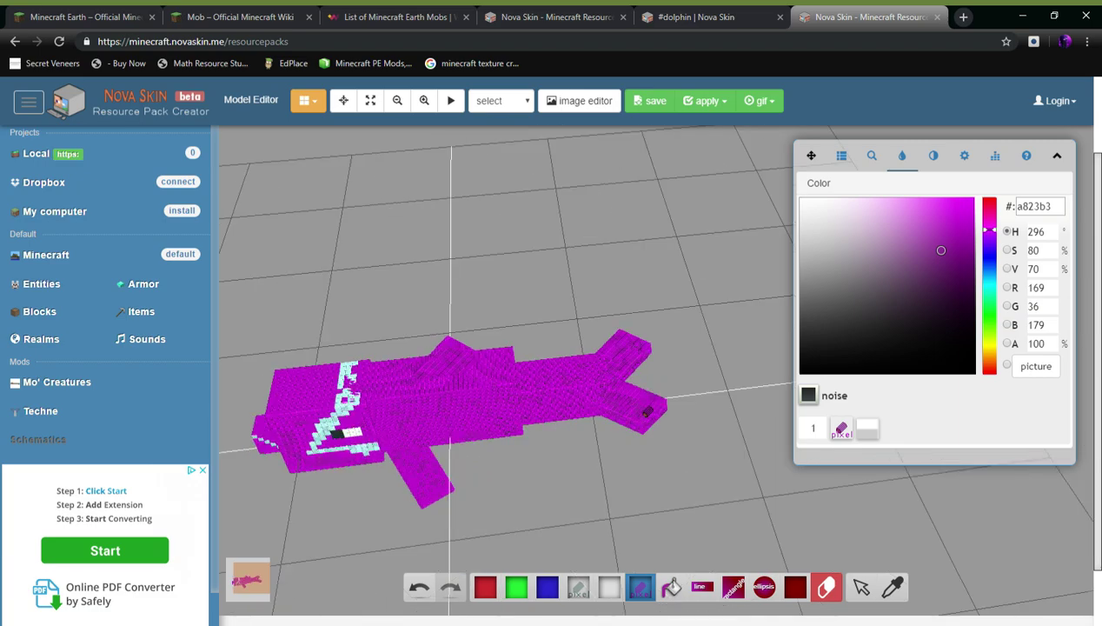
{"action": "mouse_move", "coordinate": [763, 418]}
{"action": "left_mouse_down"}
{"action": "mouse_move", "coordinate": [782, 383]}
{"action": "mouse_move", "coordinate": [799, 396]}
{"action": "mouse_move", "coordinate": [754, 416]}
{"action": "left_mouse_up"}
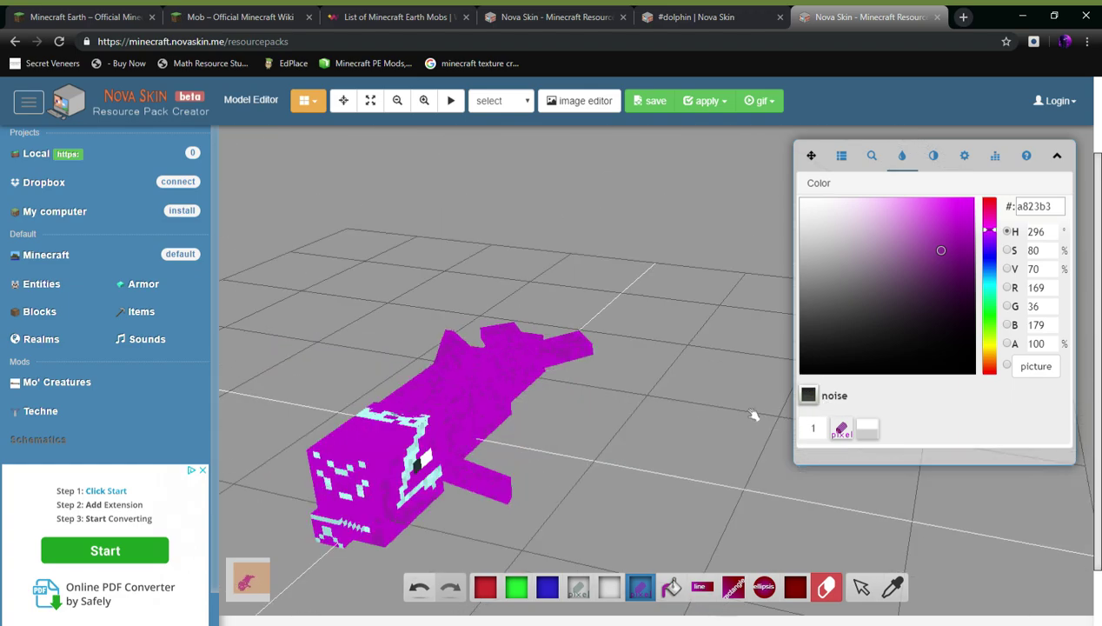
{"action": "left_click_drag", "start_coordinate": [649, 422], "coordinate": [694, 358]}
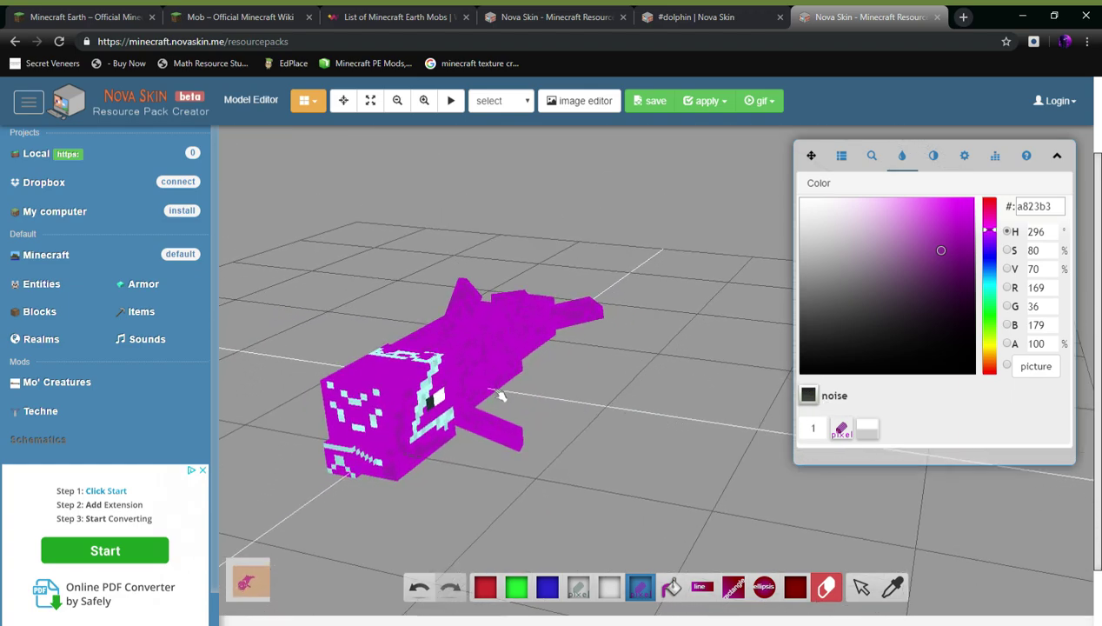
Switch to the skin gallery, close the assassin dolphin page and browse the dolphin results
{"action": "left_click", "coordinate": [686, 24]}
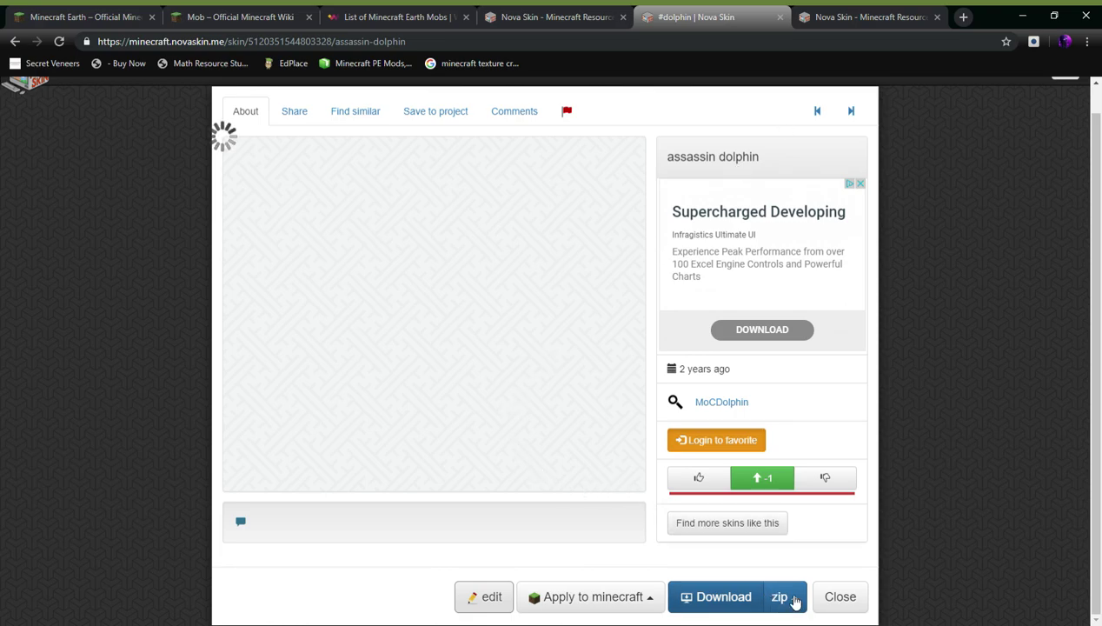
{"action": "left_click", "coordinate": [852, 596]}
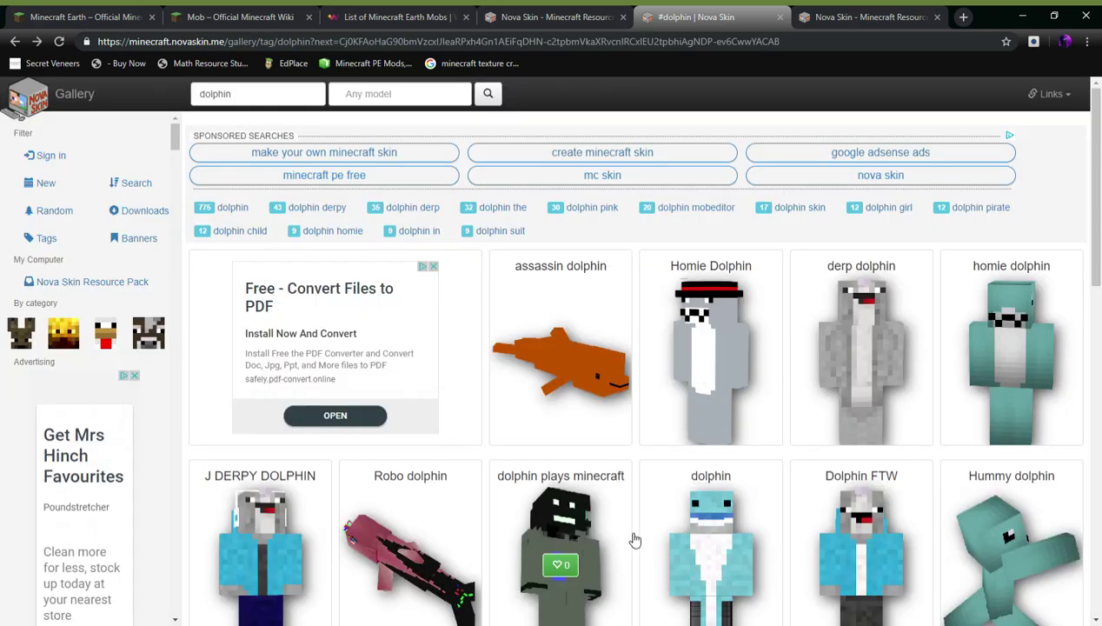
{"action": "scroll", "coordinate": [615, 540], "scroll_direction": "down", "scroll_amount": 3}
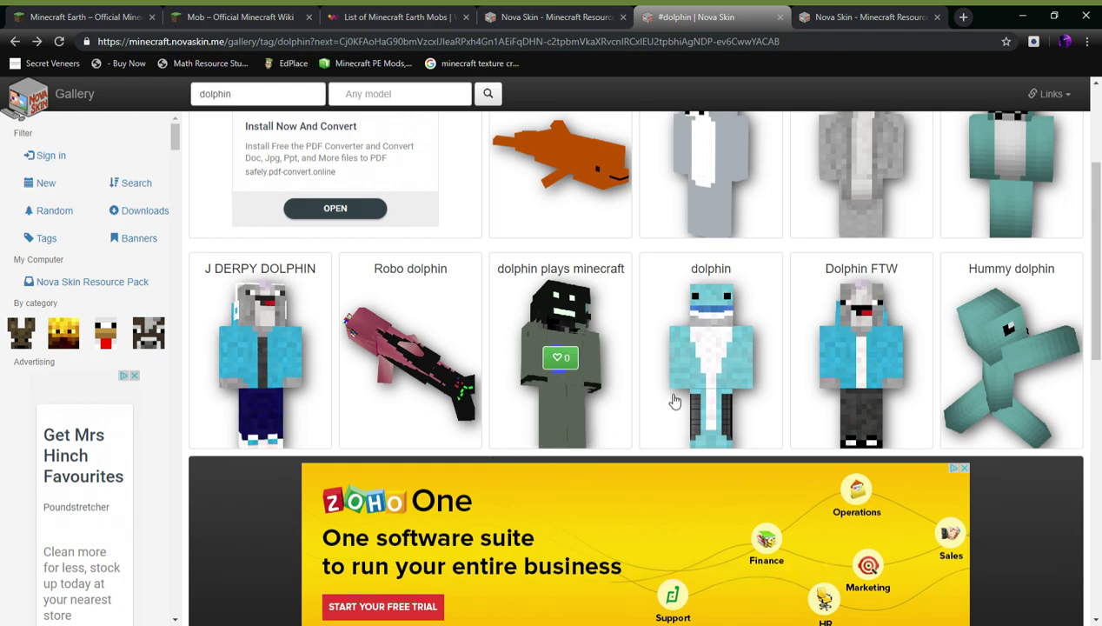
{"action": "scroll", "coordinate": [565, 387], "scroll_direction": "up", "scroll_amount": 3}
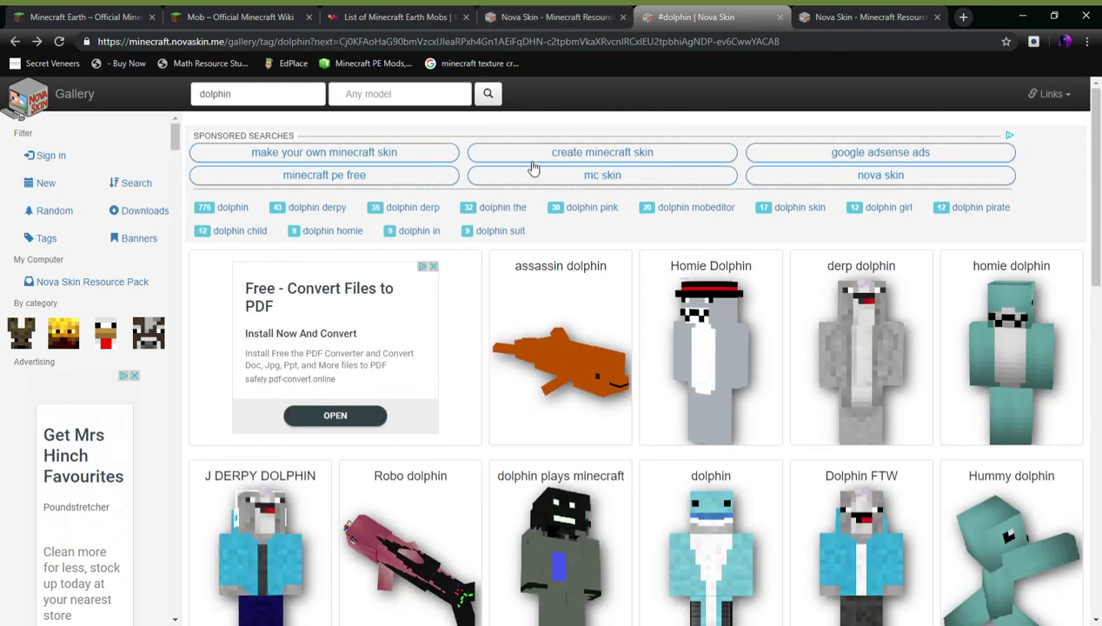
Search the gallery for "dolphin", open the ENDER DOLPHIN entry and bring up its edit, download and save options
{"action": "left_click", "coordinate": [287, 102]}
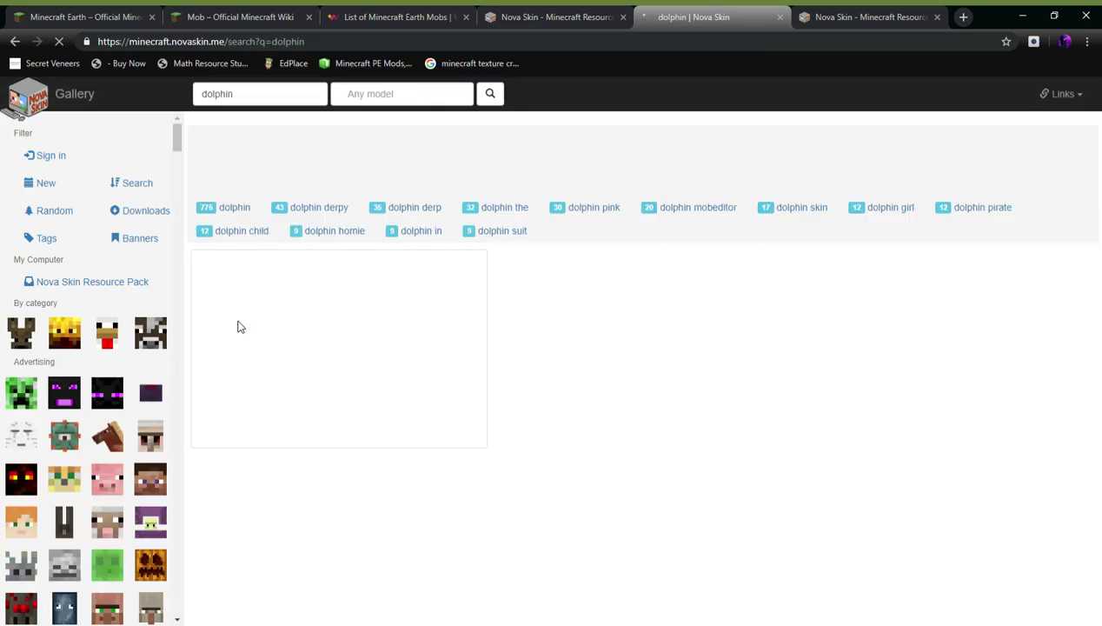
{"action": "scroll", "coordinate": [484, 392], "scroll_direction": "down", "scroll_amount": 2}
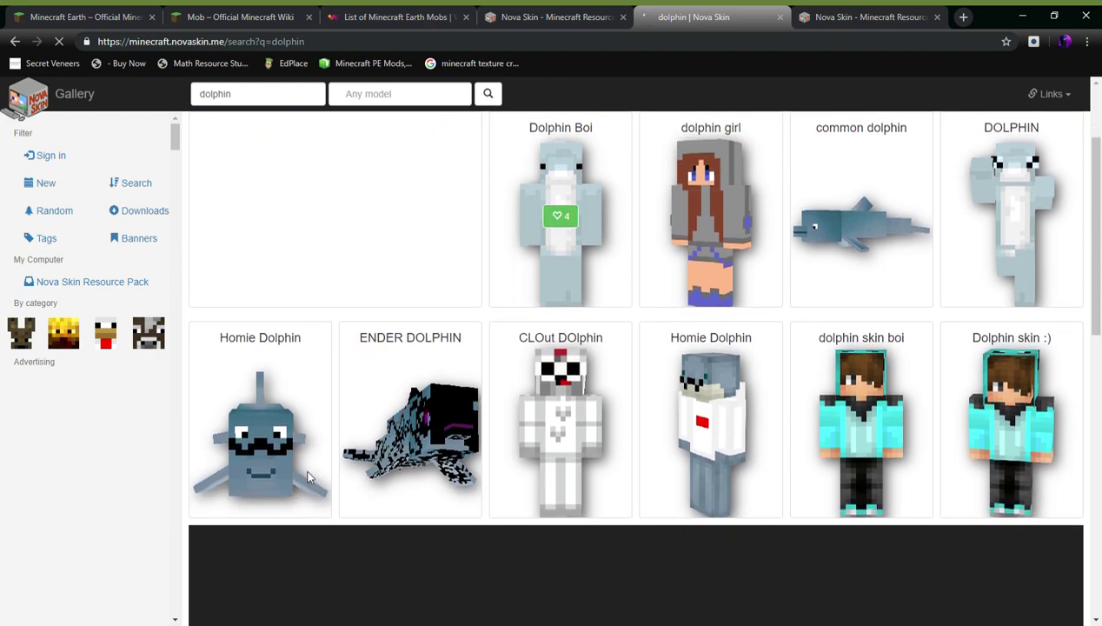
{"action": "left_click", "coordinate": [406, 447]}
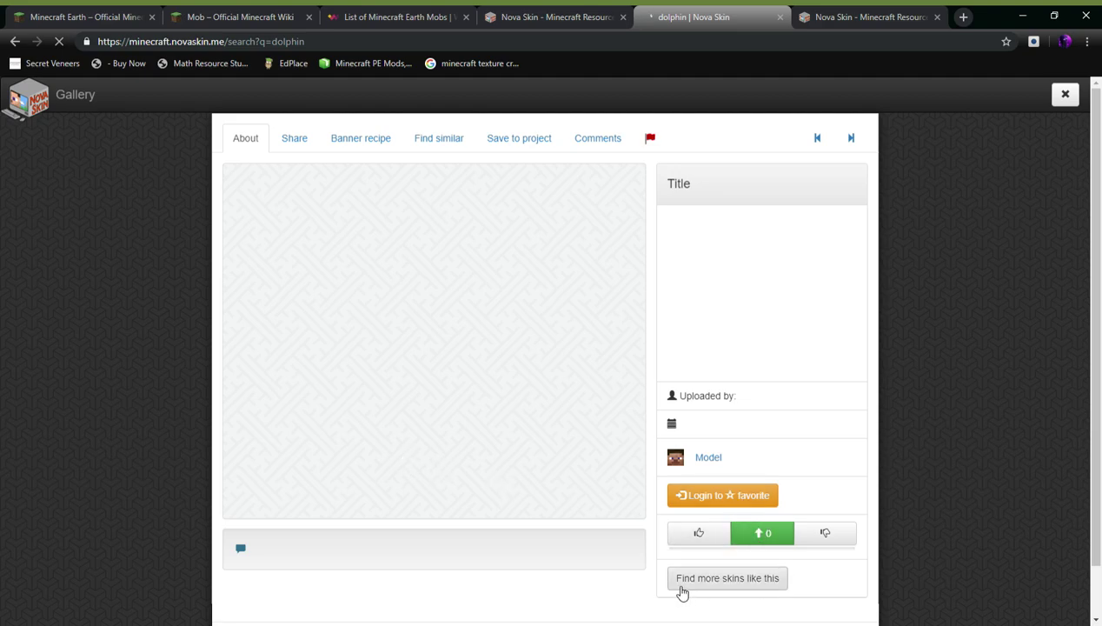
{"action": "scroll", "coordinate": [669, 574], "scroll_direction": "down", "scroll_amount": 1}
{"action": "scroll", "coordinate": [669, 543], "scroll_direction": "down", "scroll_amount": 1}
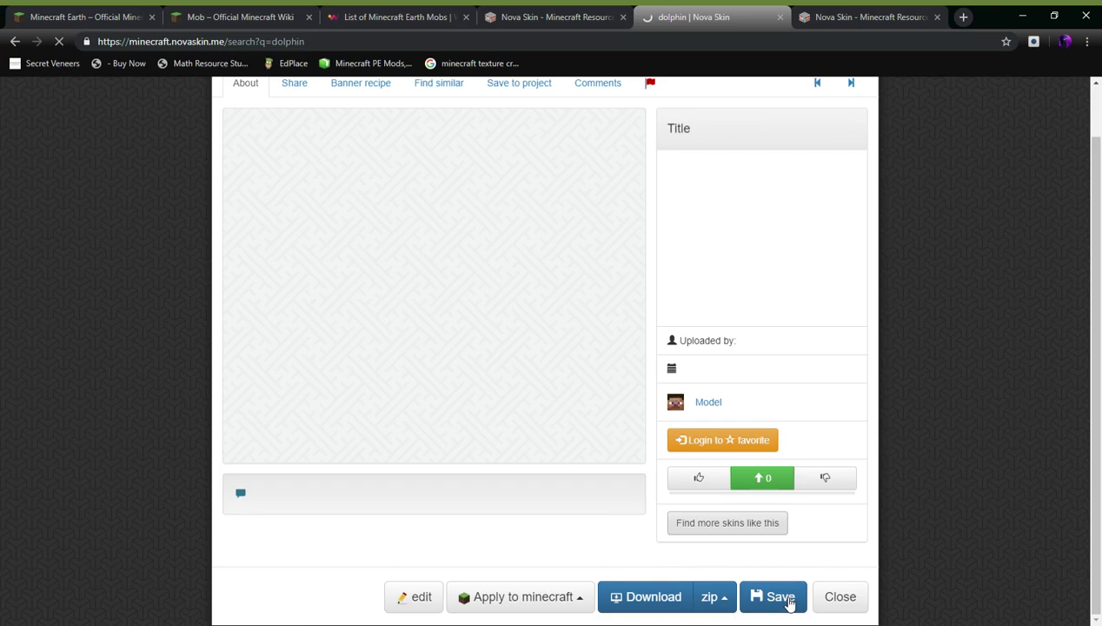
Try to open the ENDER DOLPHIN entry for editing and close its page
{"action": "scroll", "coordinate": [808, 609], "scroll_direction": "up", "scroll_amount": 2}
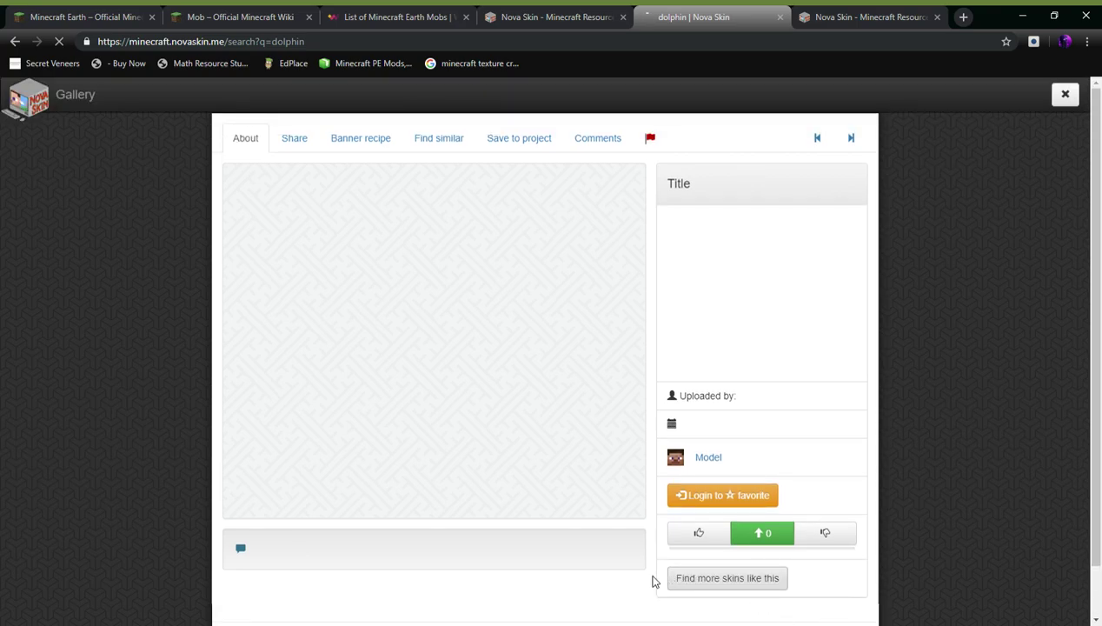
{"action": "scroll", "coordinate": [610, 573], "scroll_direction": "down", "scroll_amount": 2}
{"action": "scroll", "coordinate": [438, 606], "scroll_direction": "up", "scroll_amount": 1}
{"action": "scroll", "coordinate": [432, 604], "scroll_direction": "down", "scroll_amount": 1}
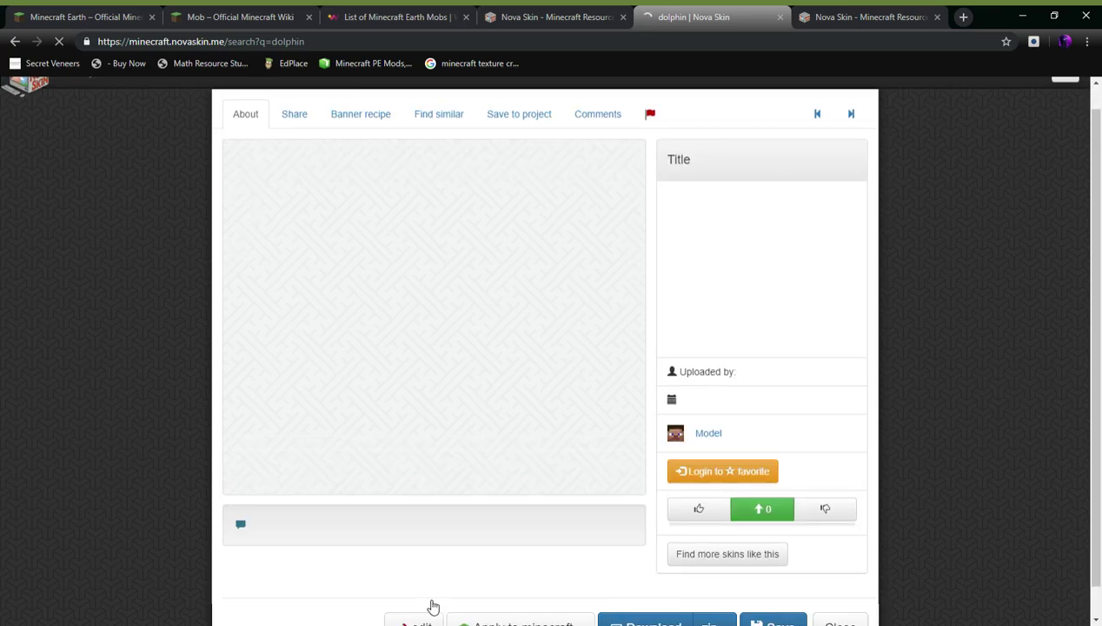
{"action": "left_click", "coordinate": [430, 603]}
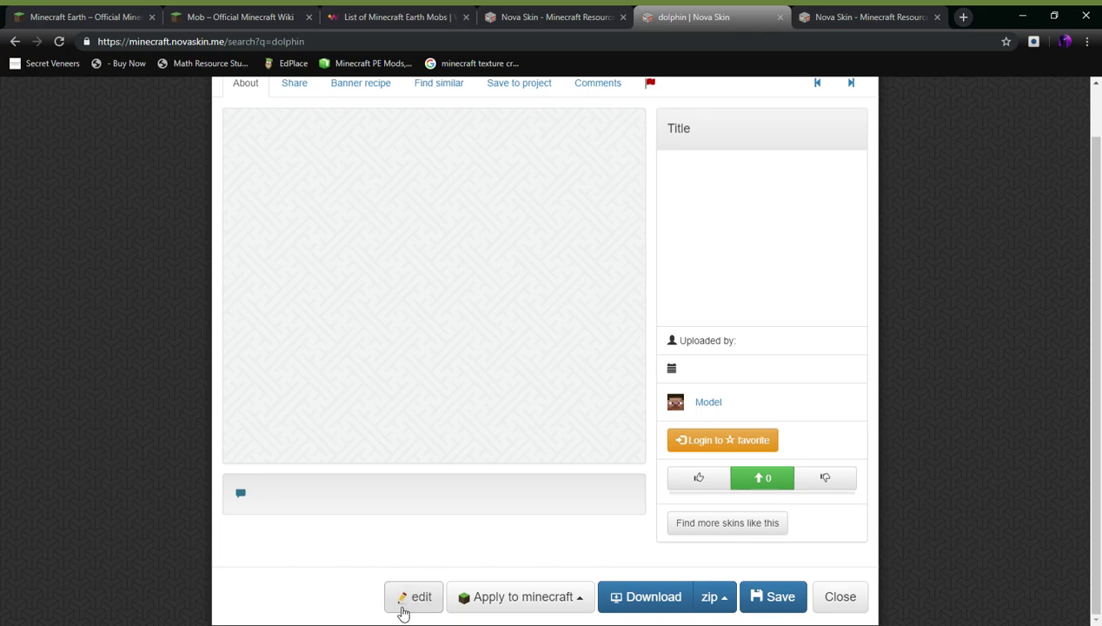
{"action": "left_click", "coordinate": [404, 611]}
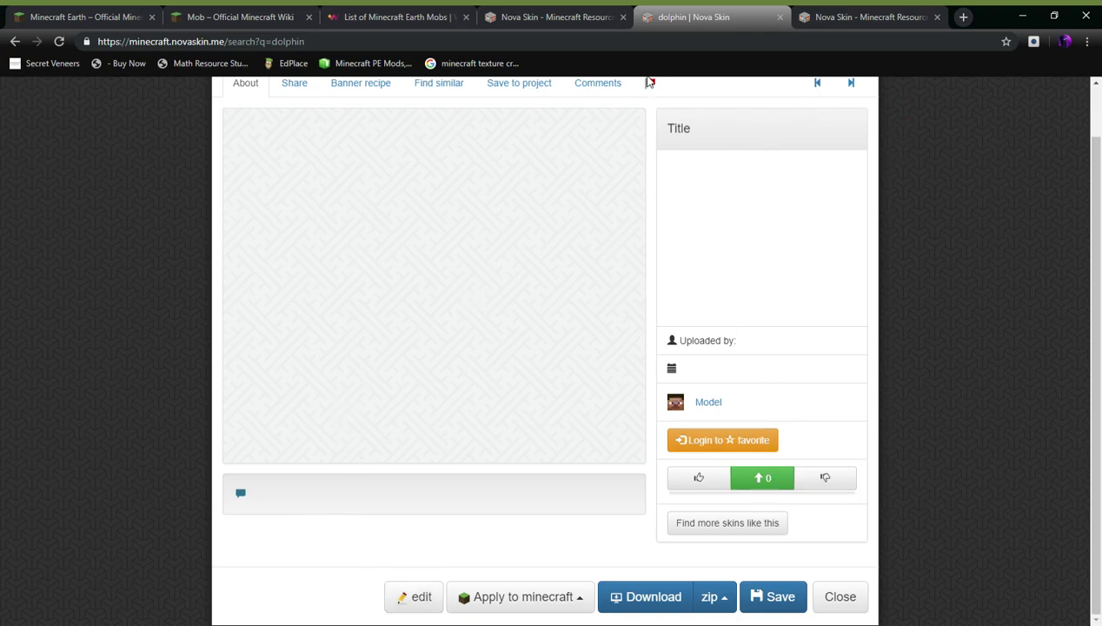
{"action": "left_click", "coordinate": [840, 598]}
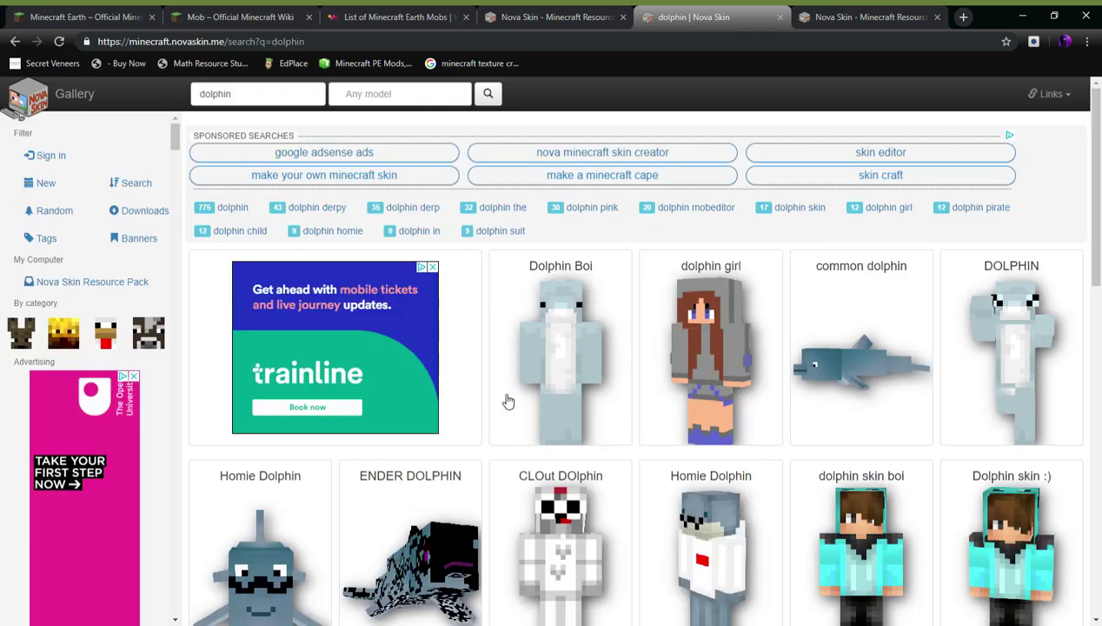
Browse the dolphin results, open the Homie Dolphin entry and load it into the skin editor
{"action": "scroll", "coordinate": [662, 496], "scroll_direction": "down", "scroll_amount": 2}
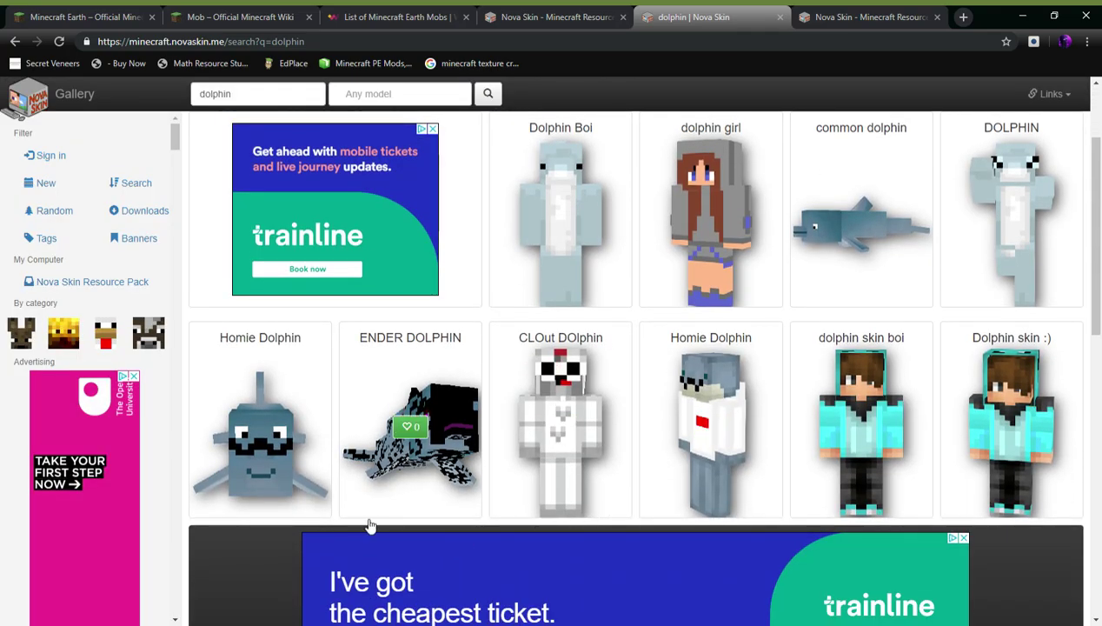
{"action": "scroll", "coordinate": [406, 374], "scroll_direction": "up", "scroll_amount": 2}
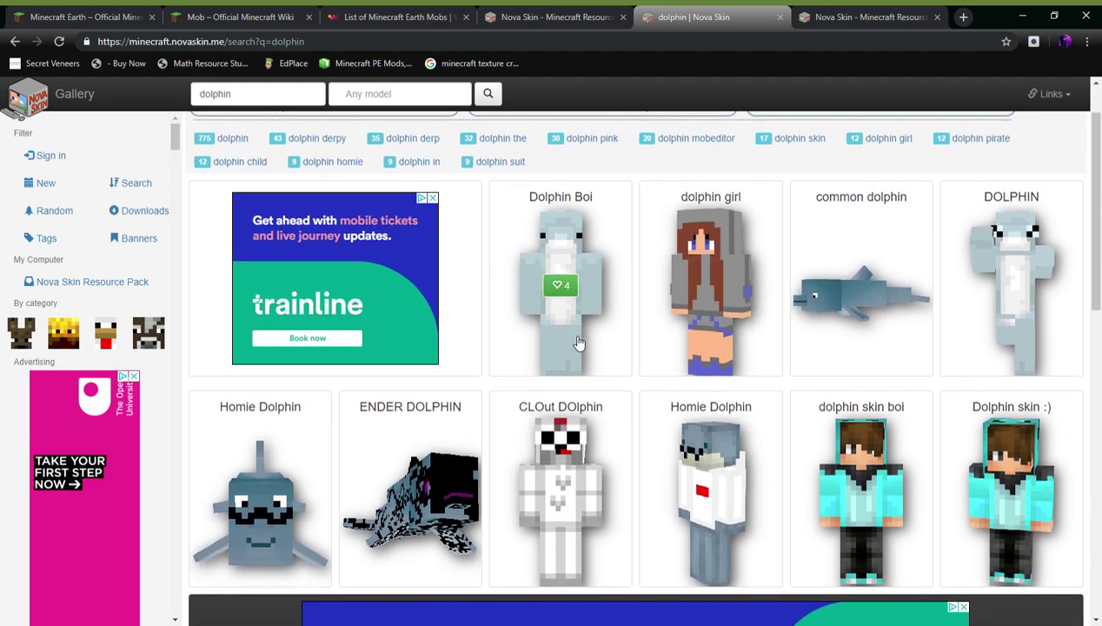
{"action": "left_click", "coordinate": [219, 495]}
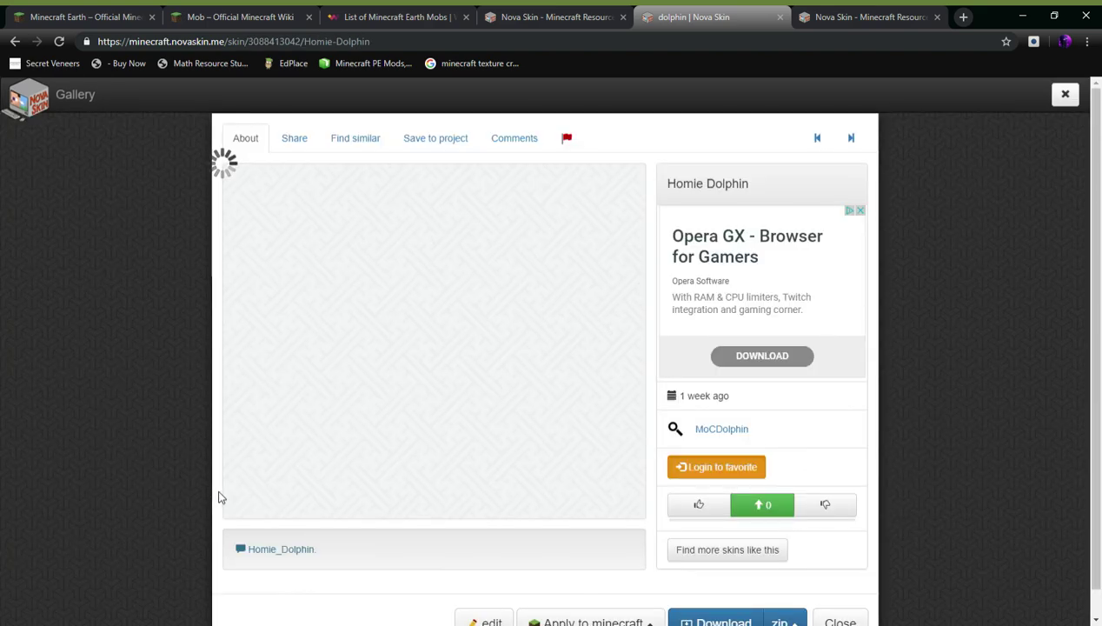
{"action": "scroll", "coordinate": [714, 580], "scroll_direction": "down", "scroll_amount": 1}
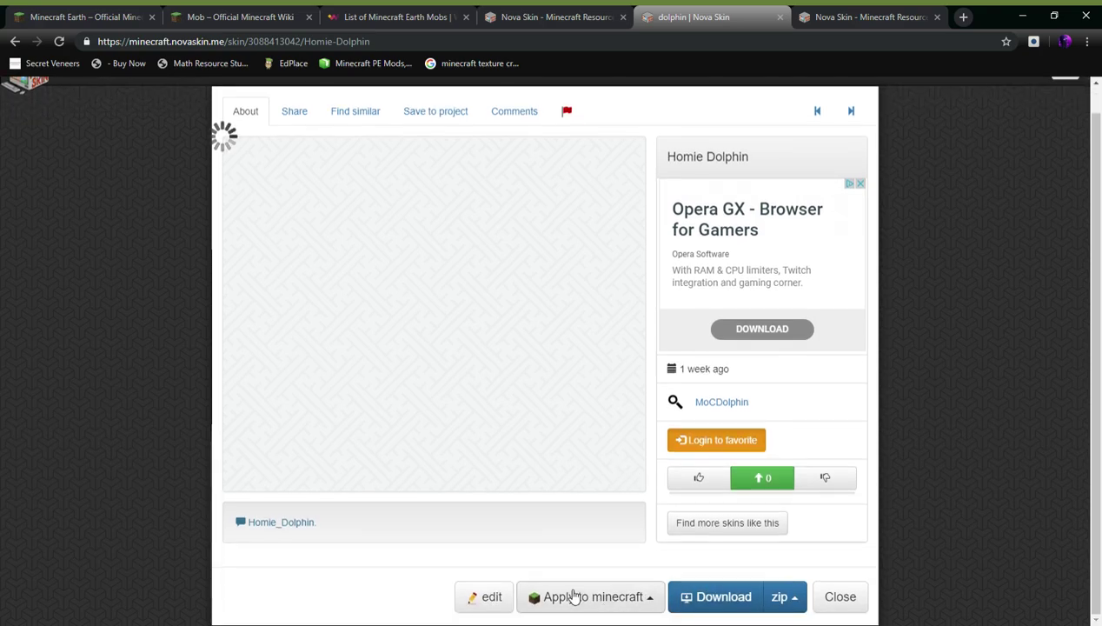
{"action": "left_click", "coordinate": [480, 597]}
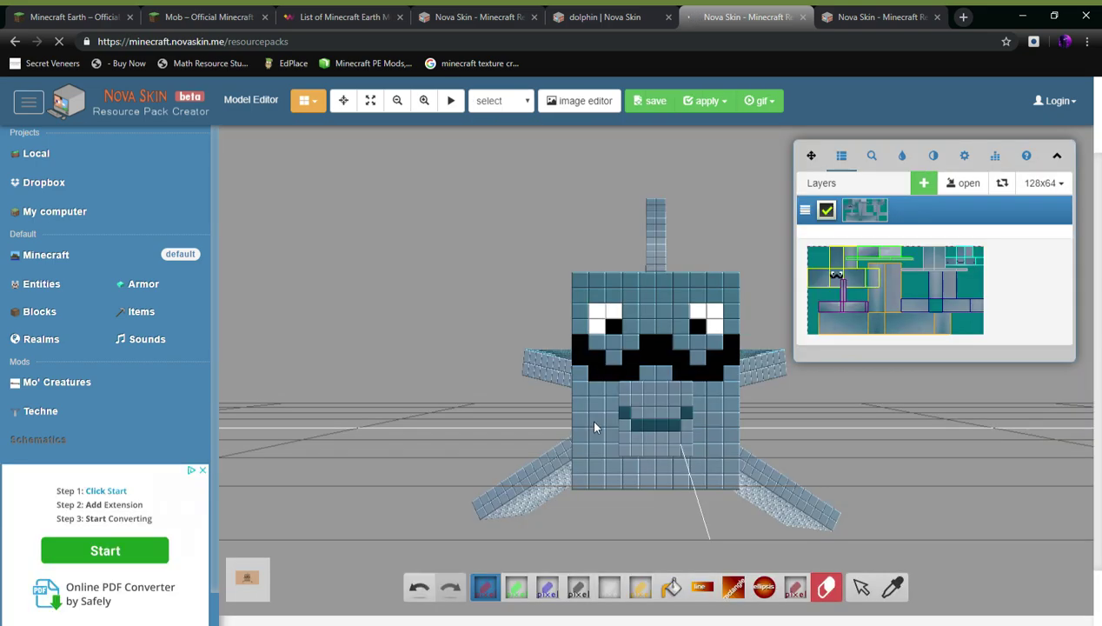
Paint over the white eyes and black moustache on the front of the dolphin's head with the body's blue
{"action": "left_click_drag", "start_coordinate": [374, 457], "coordinate": [421, 477]}
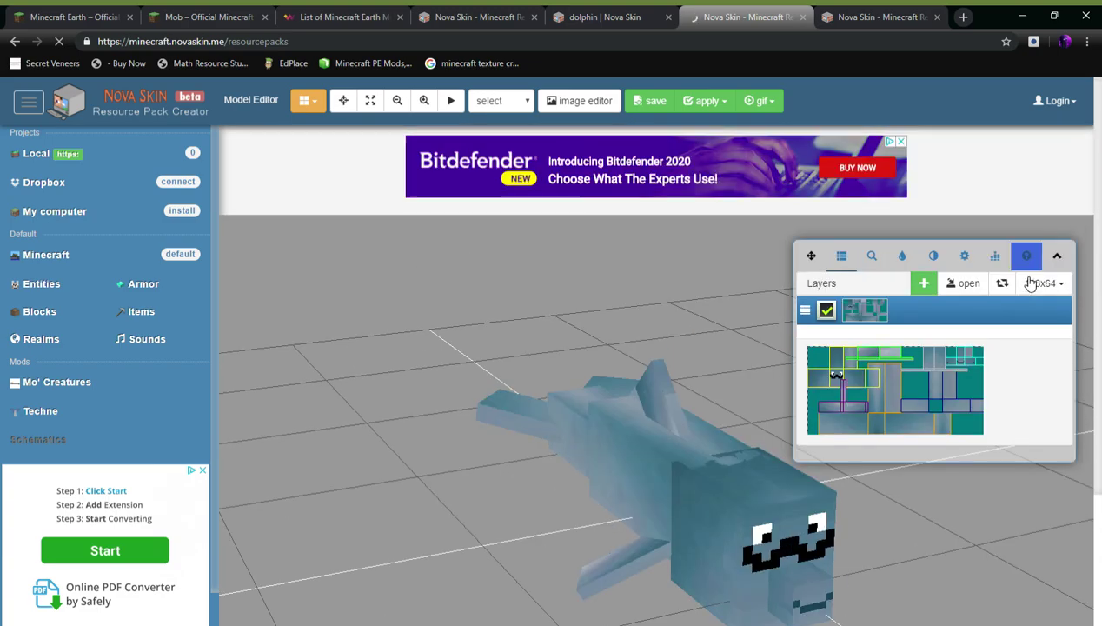
{"action": "left_click_drag", "start_coordinate": [953, 529], "coordinate": [925, 534]}
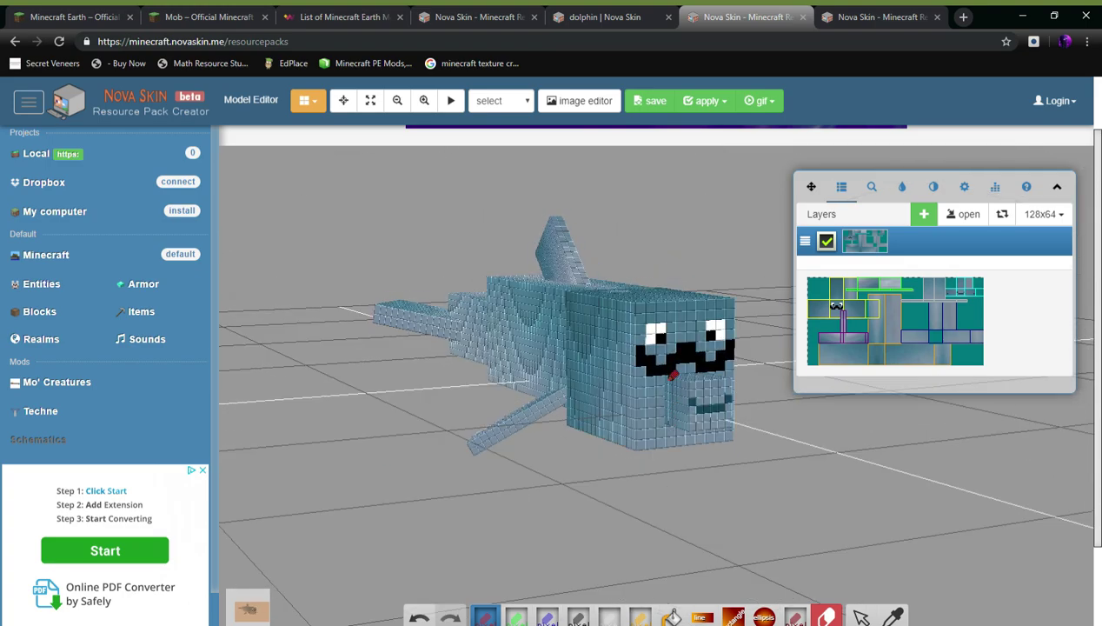
{"action": "left_click_drag", "start_coordinate": [653, 343], "coordinate": [727, 330]}
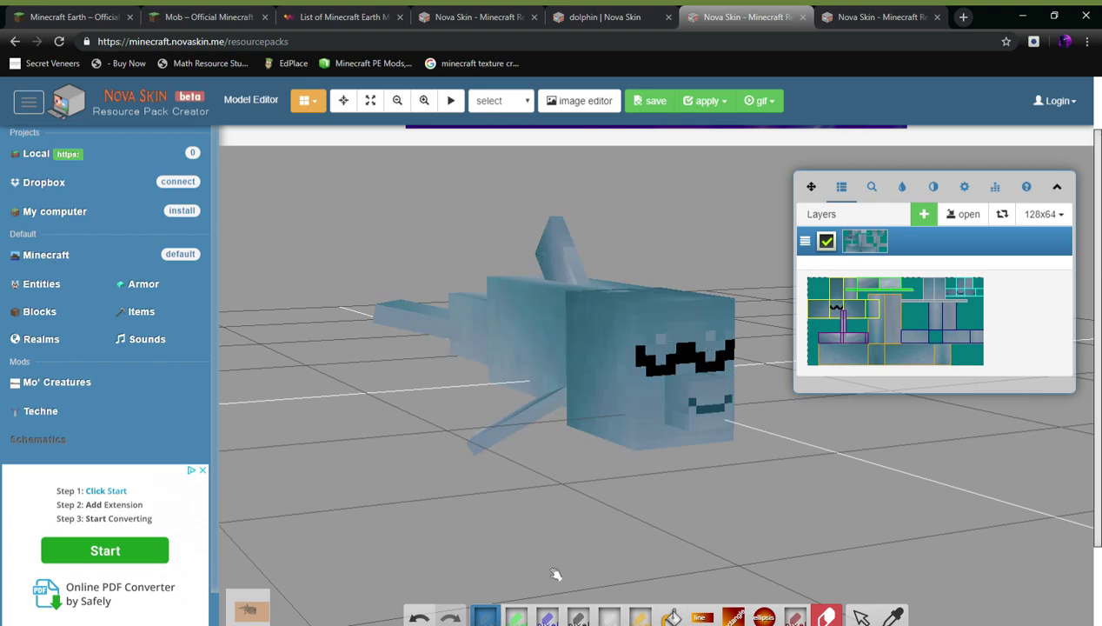
{"action": "scroll", "coordinate": [663, 334], "scroll_direction": "up", "scroll_amount": 1}
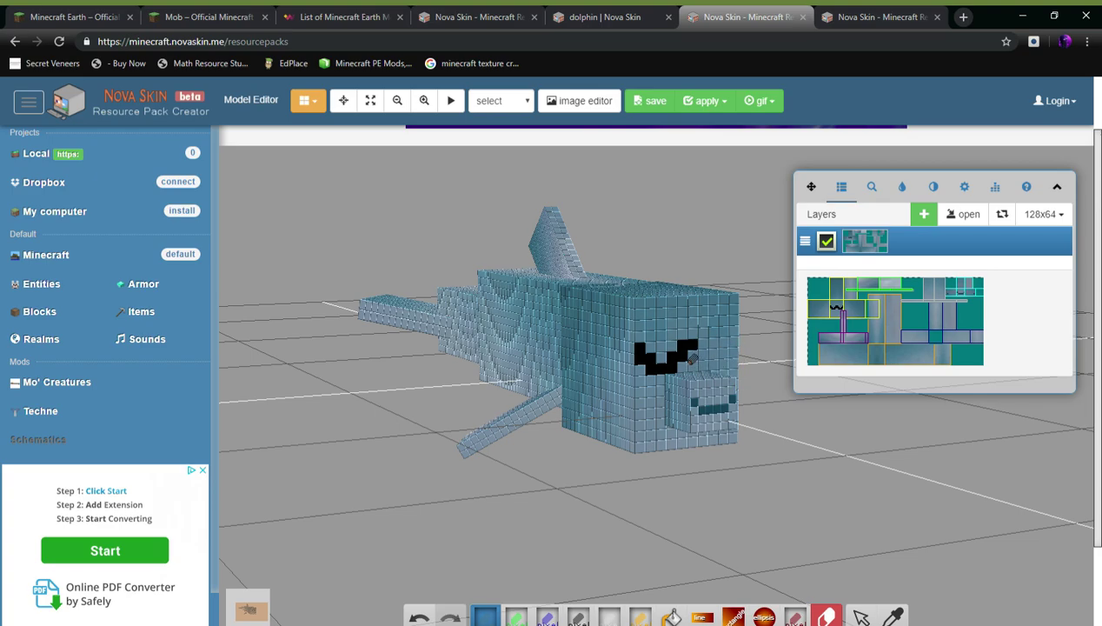
{"action": "left_click_drag", "start_coordinate": [677, 362], "coordinate": [645, 385]}
{"action": "left_click_drag", "start_coordinate": [587, 524], "coordinate": [536, 516]}
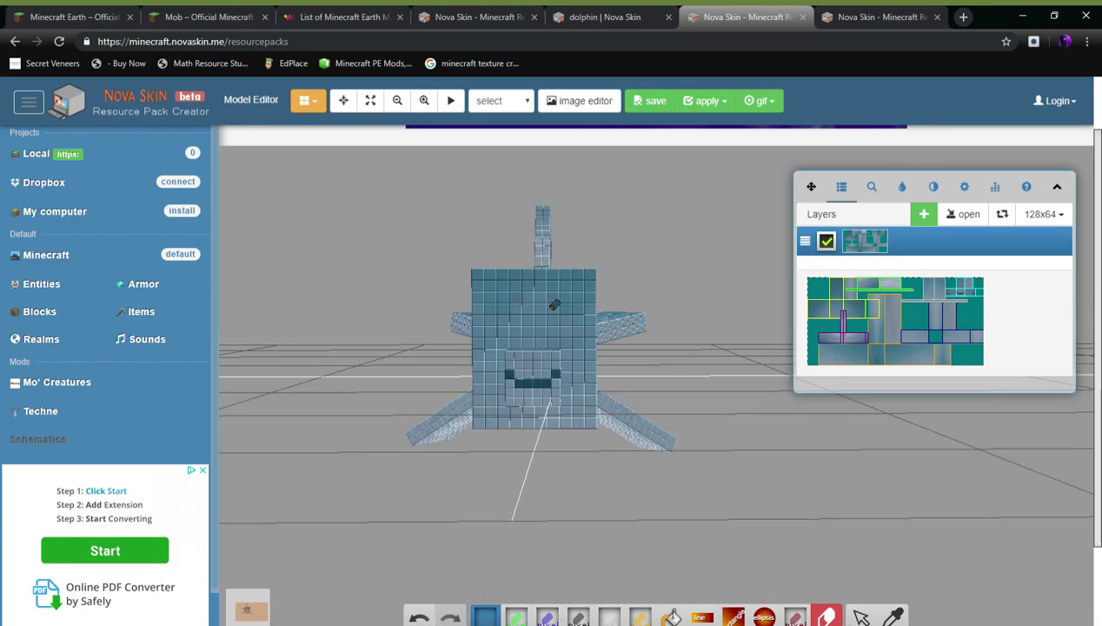
Paint a small block of white eye pixels on the side of the dolphin's head, trying a black pixel beside it
{"action": "left_click_drag", "start_coordinate": [590, 502], "coordinate": [691, 492]}
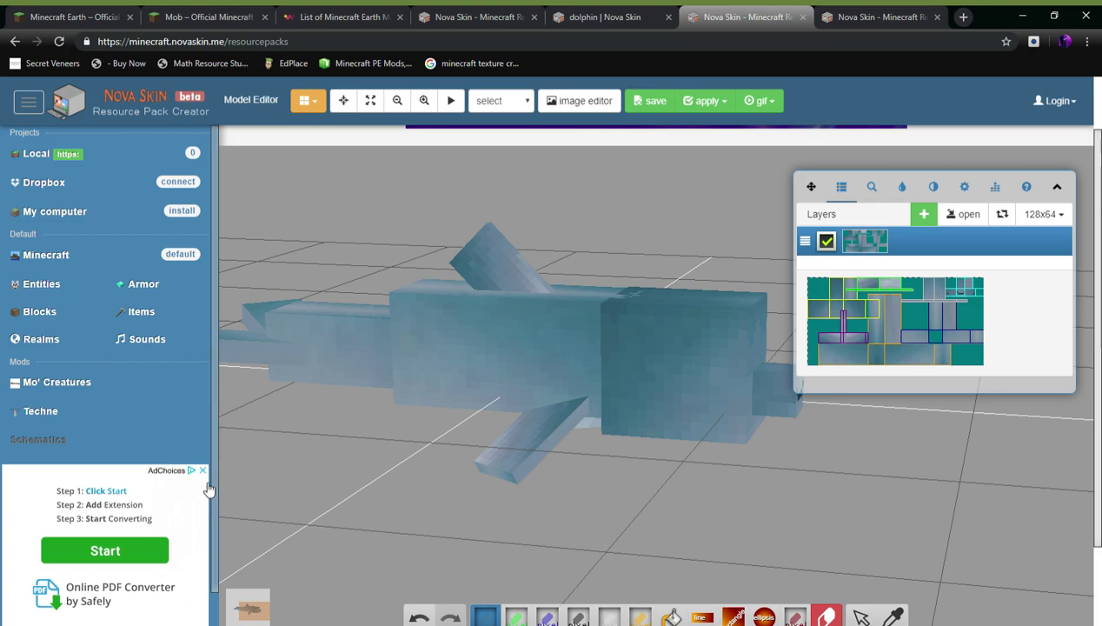
{"action": "scroll", "coordinate": [154, 503], "scroll_direction": "down", "scroll_amount": 1}
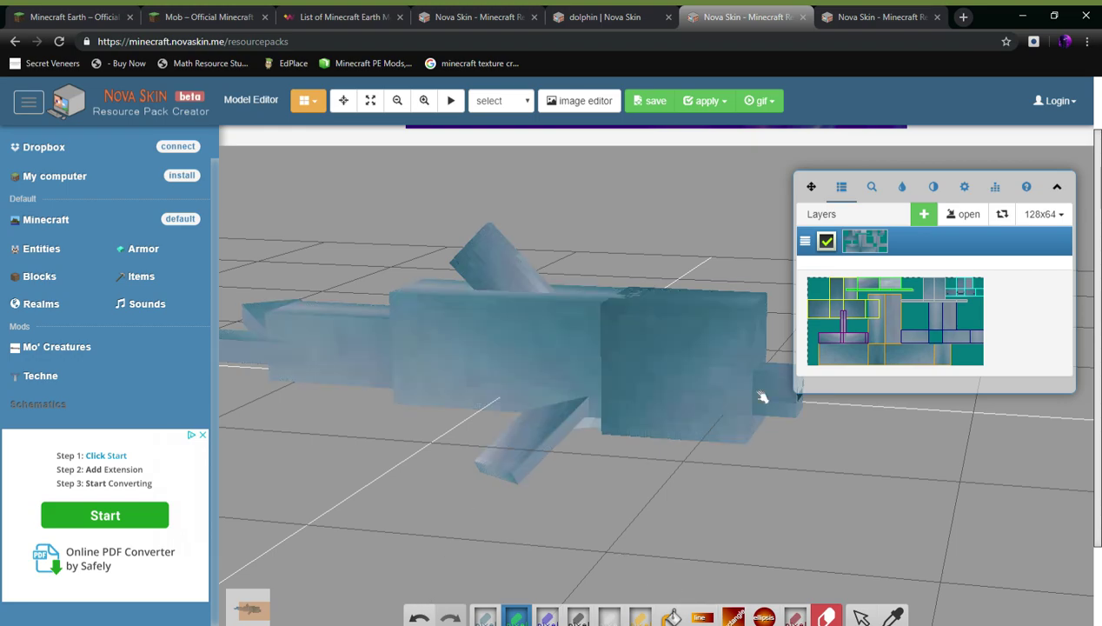
{"action": "scroll", "coordinate": [826, 348], "scroll_direction": "down", "scroll_amount": 1}
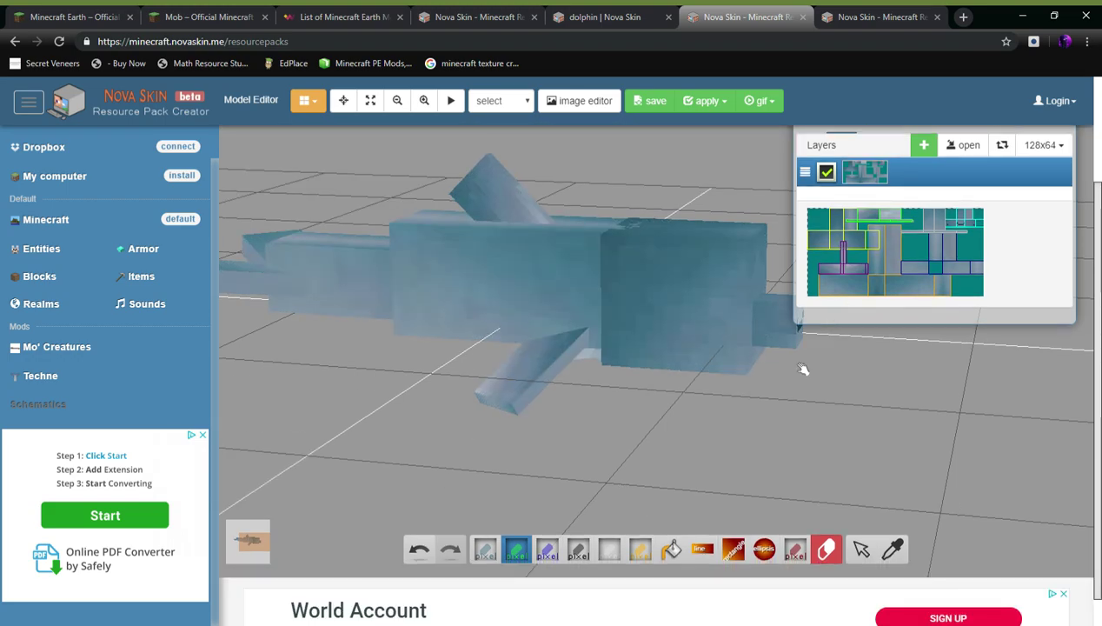
{"action": "left_click", "coordinate": [609, 548]}
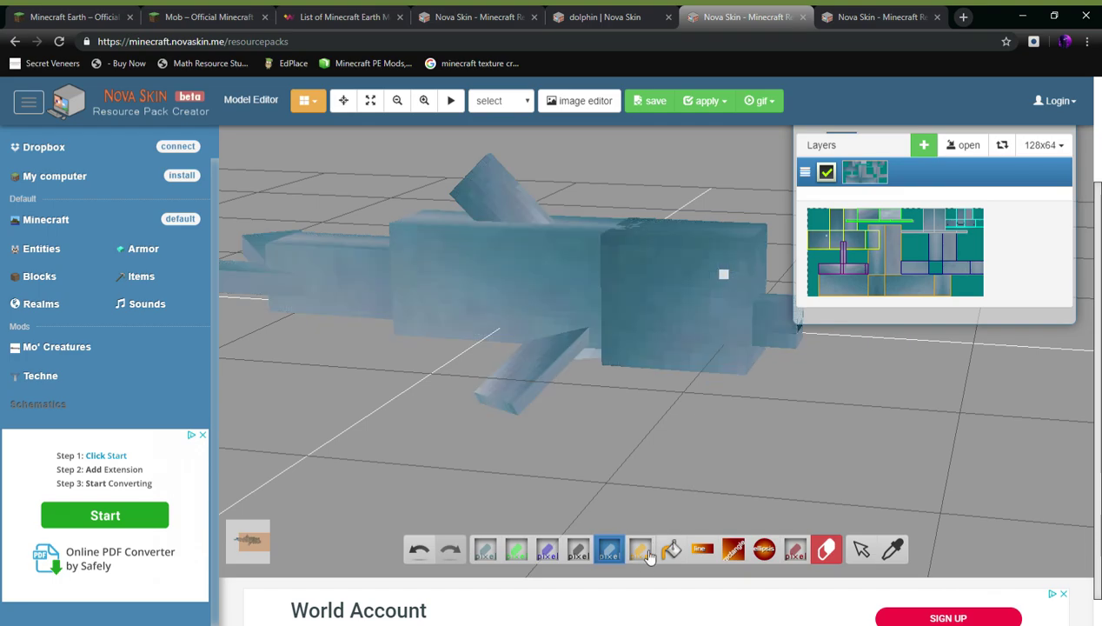
{"action": "left_click", "coordinate": [584, 555]}
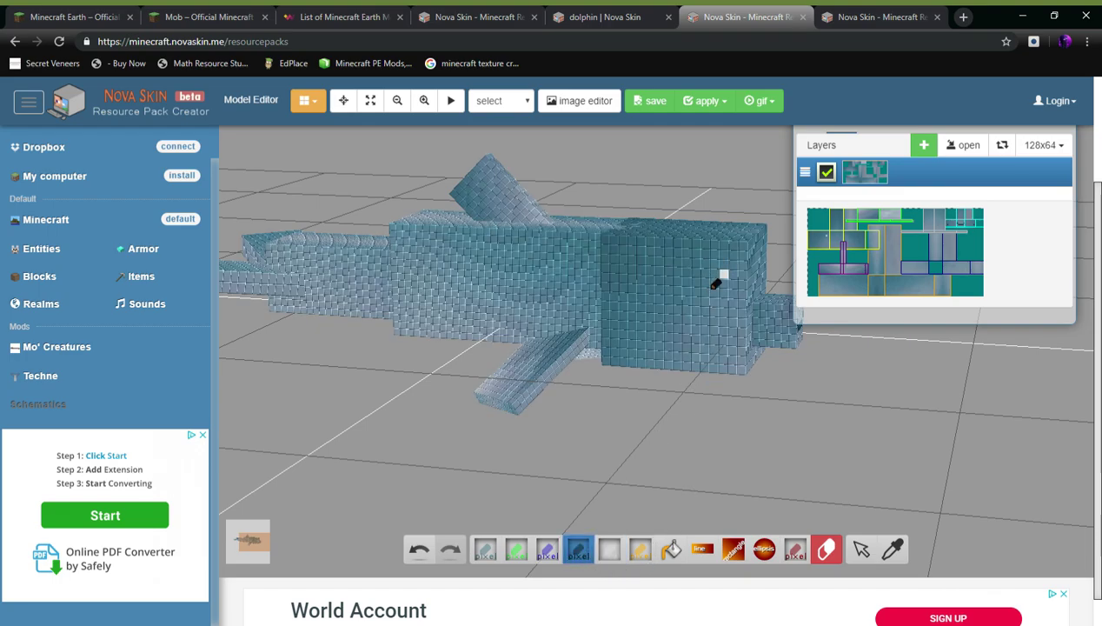
{"action": "left_click", "coordinate": [714, 276]}
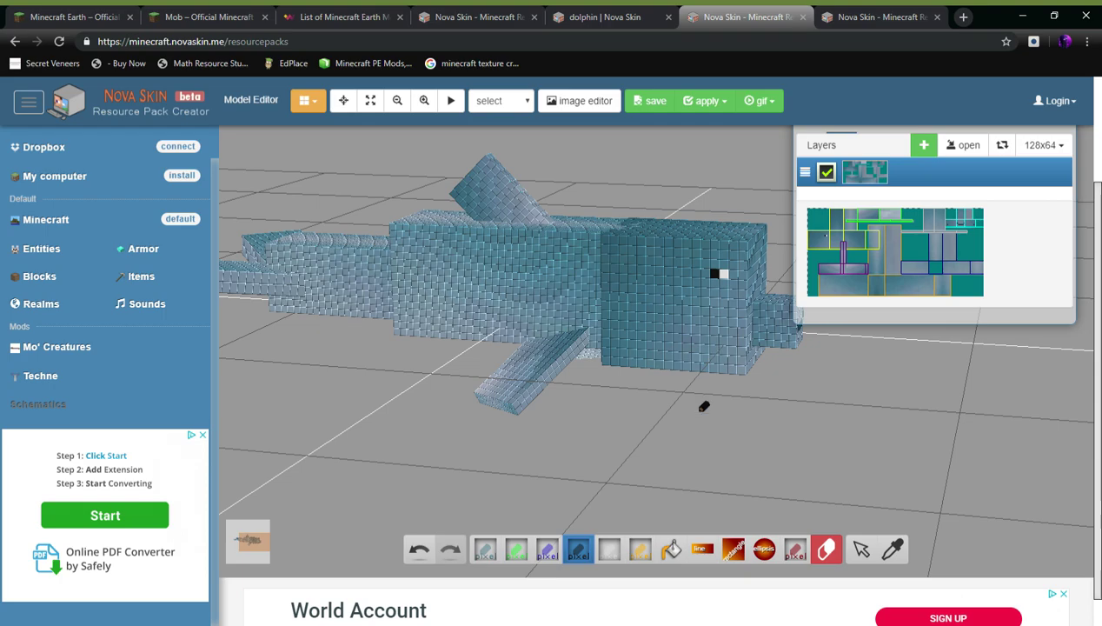
{"action": "left_click", "coordinate": [600, 550]}
{"action": "left_click", "coordinate": [714, 275]}
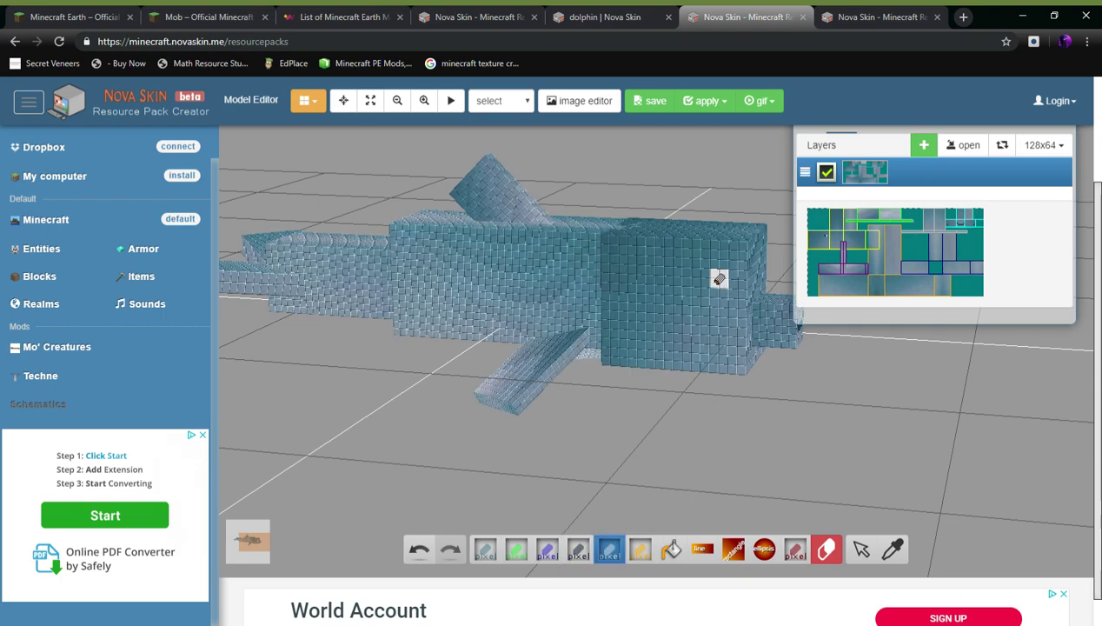
Paint a black rectangular eye over the white pixels on the side of the head and open the black pencil's colour settings
{"action": "left_click", "coordinate": [579, 550]}
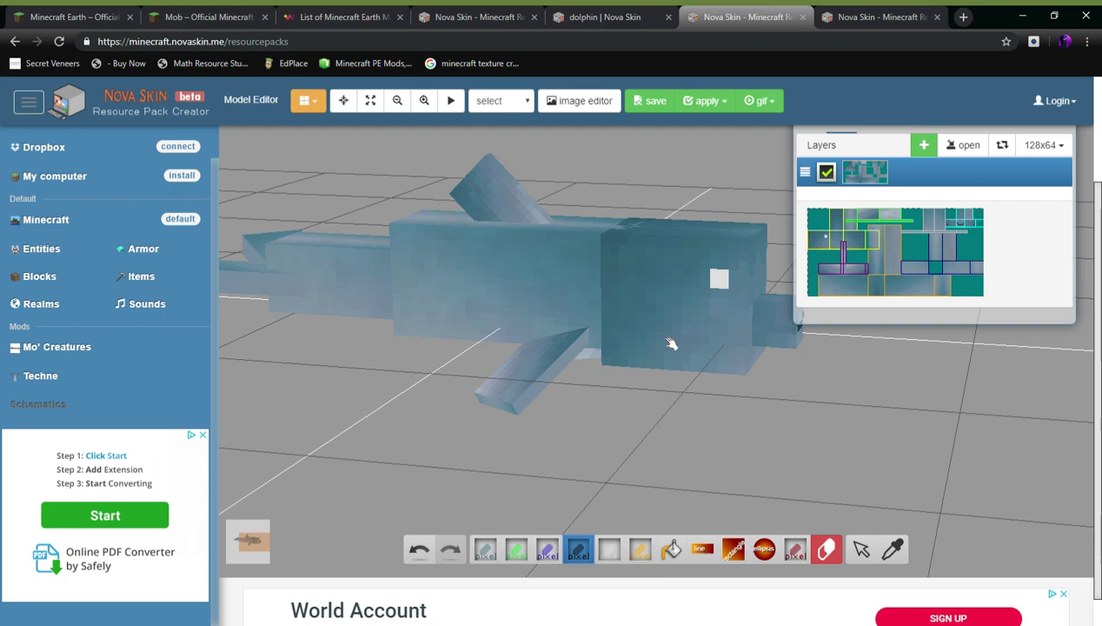
{"action": "left_click", "coordinate": [700, 275]}
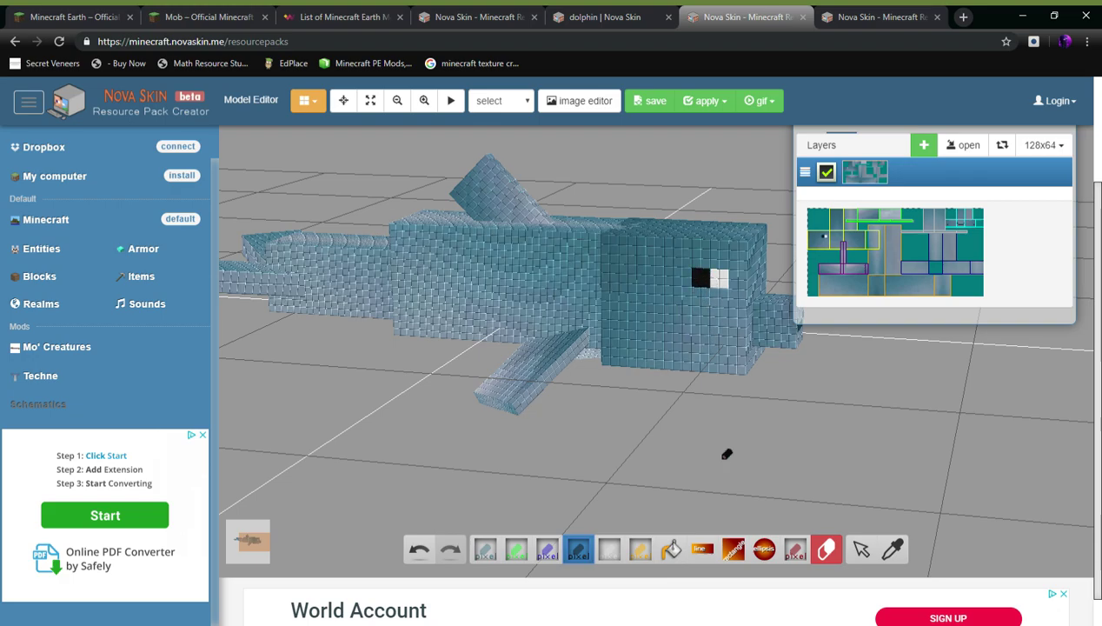
{"action": "left_click_drag", "start_coordinate": [771, 499], "coordinate": [764, 490]}
{"action": "left_click", "coordinate": [705, 280]}
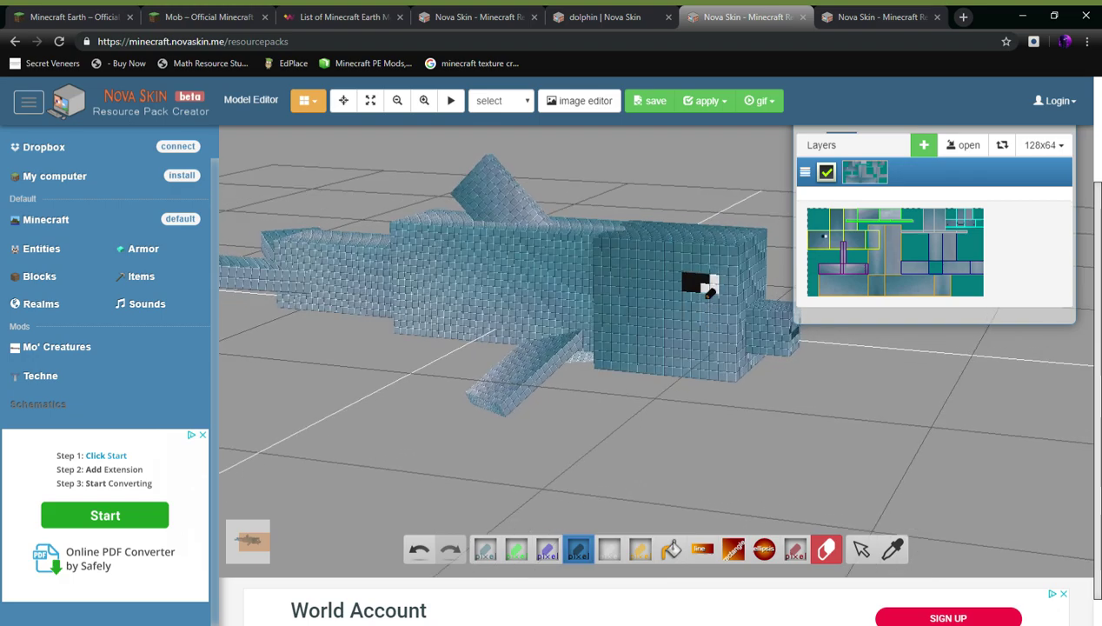
{"action": "left_click", "coordinate": [710, 287]}
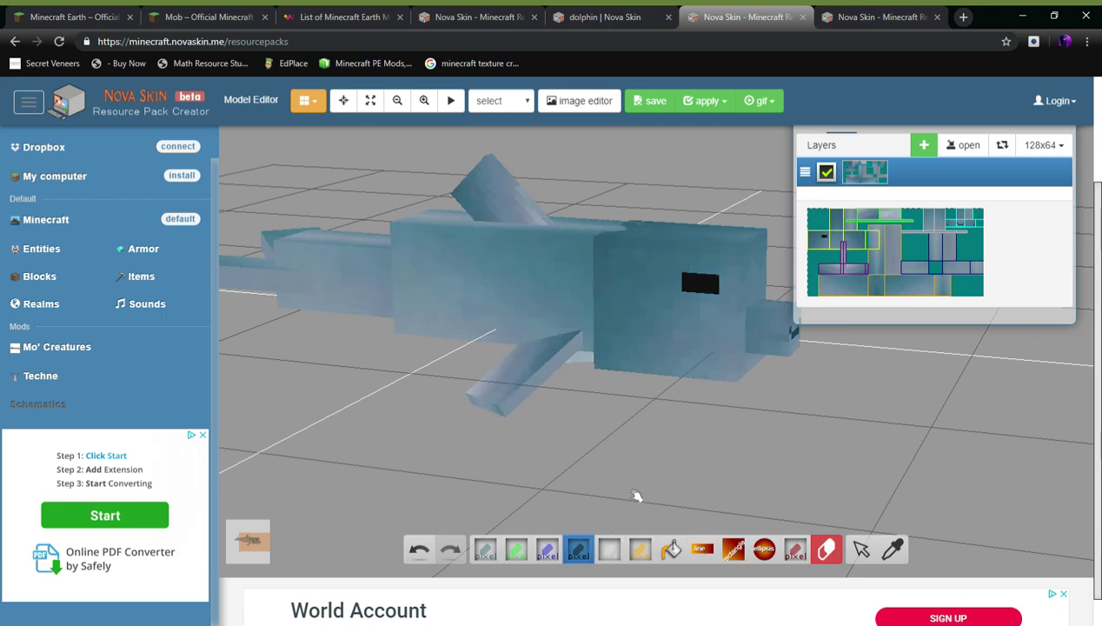
{"action": "left_click", "coordinate": [578, 549]}
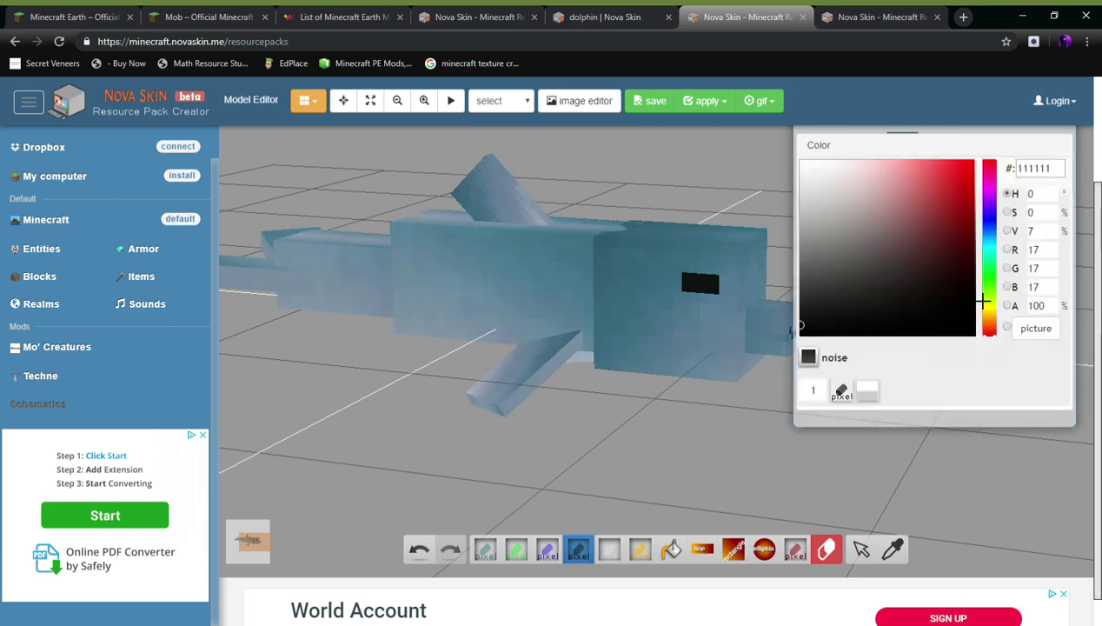